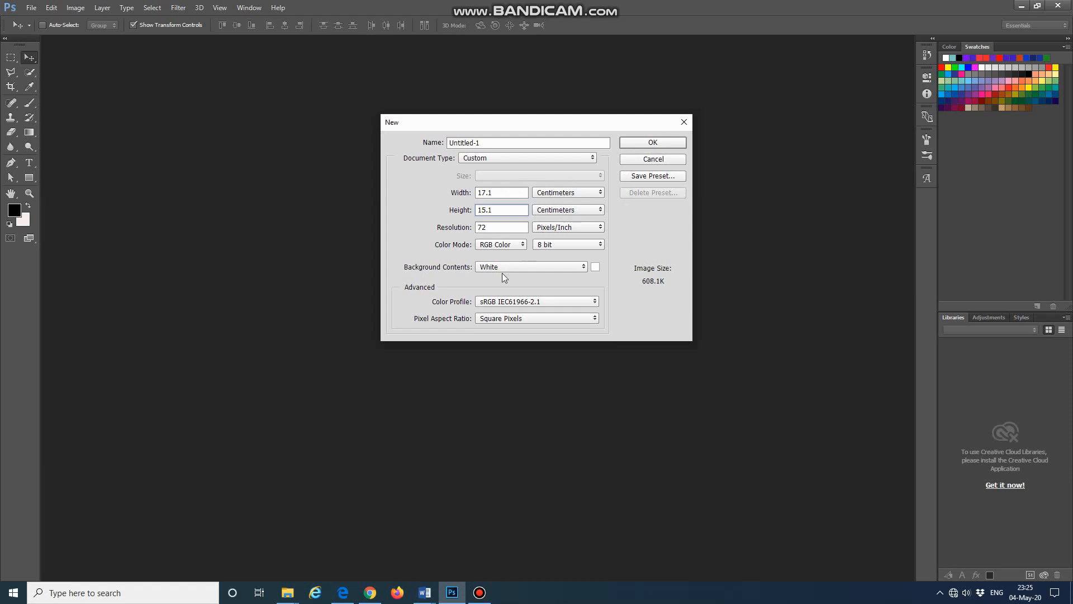
Create a 17.1 × 15.1 cm white RGB document at 72 pixels/inch and fit the canvas on screen.
left_click(662, 142)
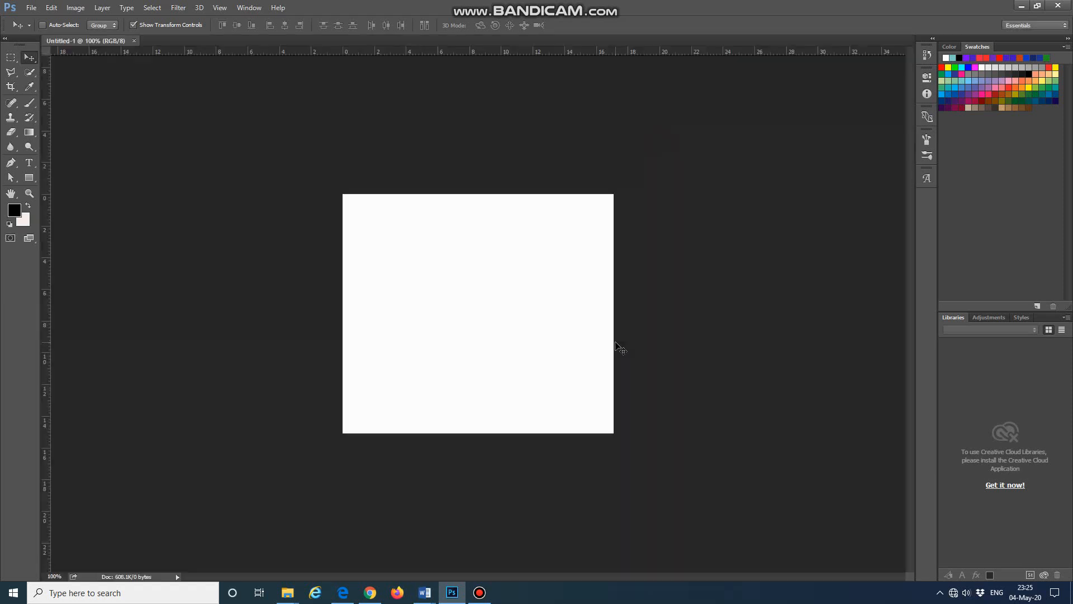
left_click(219, 7)
mouse_move(270, 194)
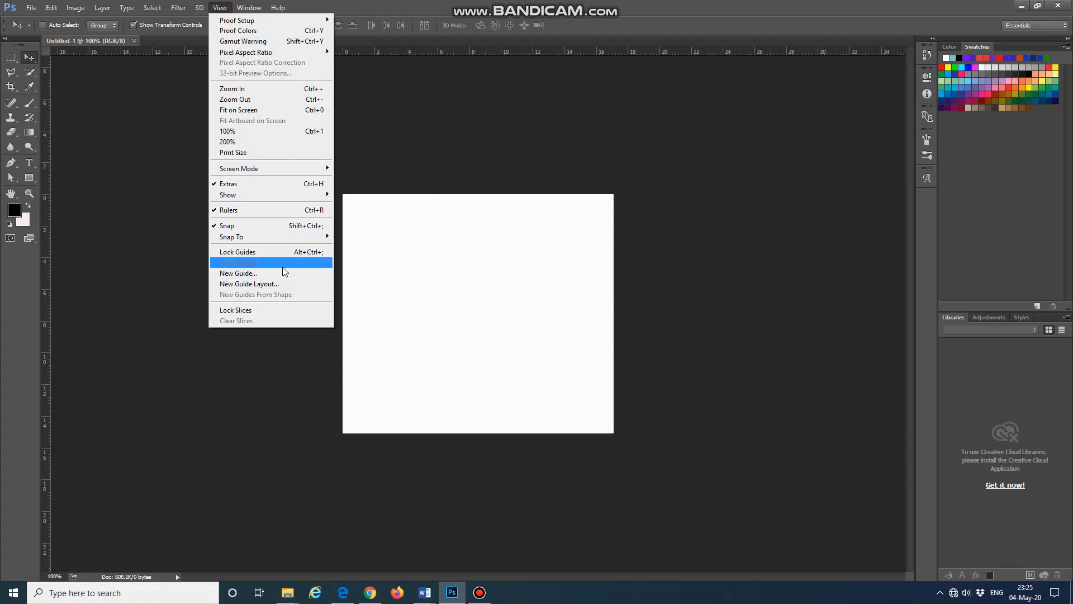
left_click(286, 110)
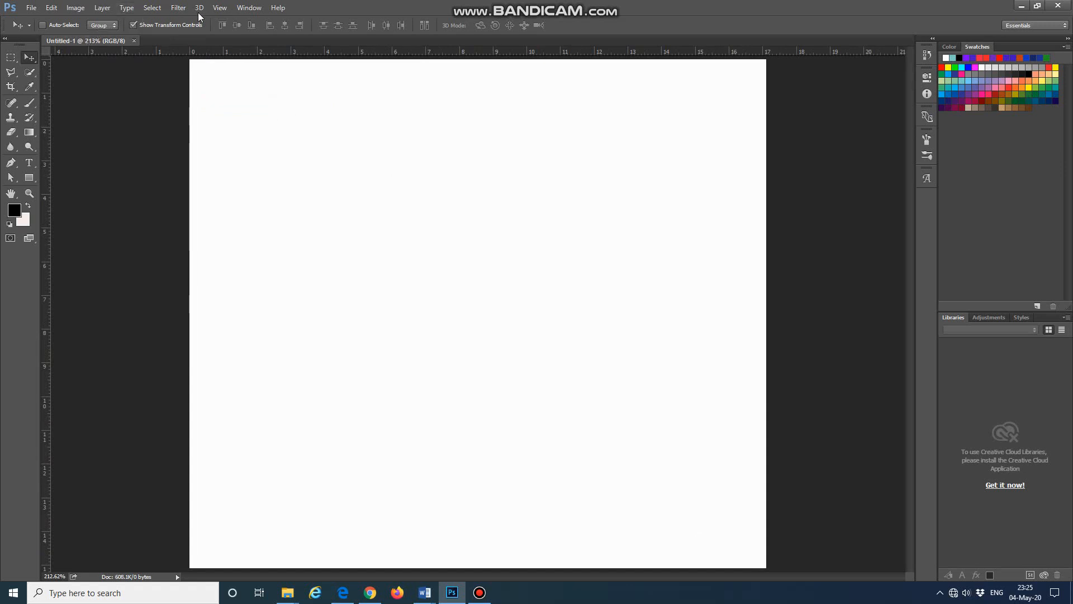
Add a vertical guide at about 8.5 cm.
left_click(218, 9)
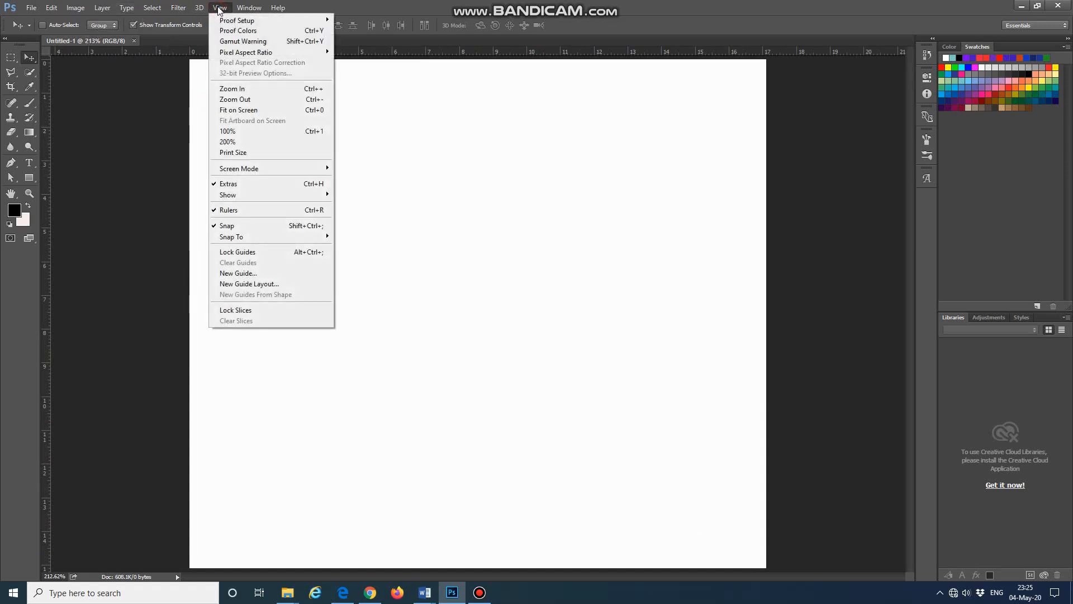
left_click(258, 278)
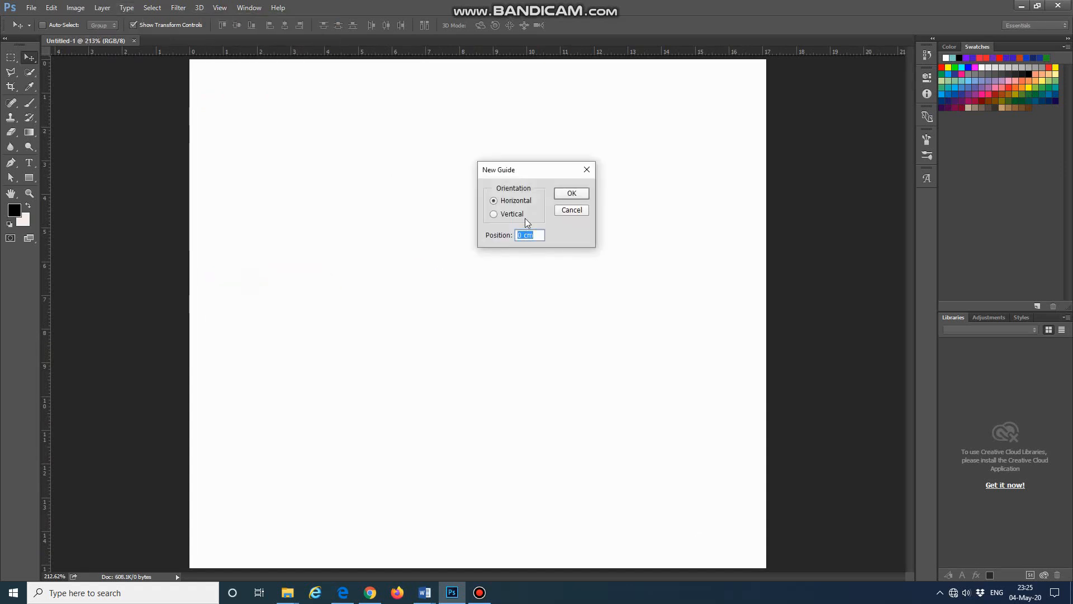
left_click(504, 218)
left_click_drag(524, 236, 510, 240)
type("8")
left_click(572, 194)
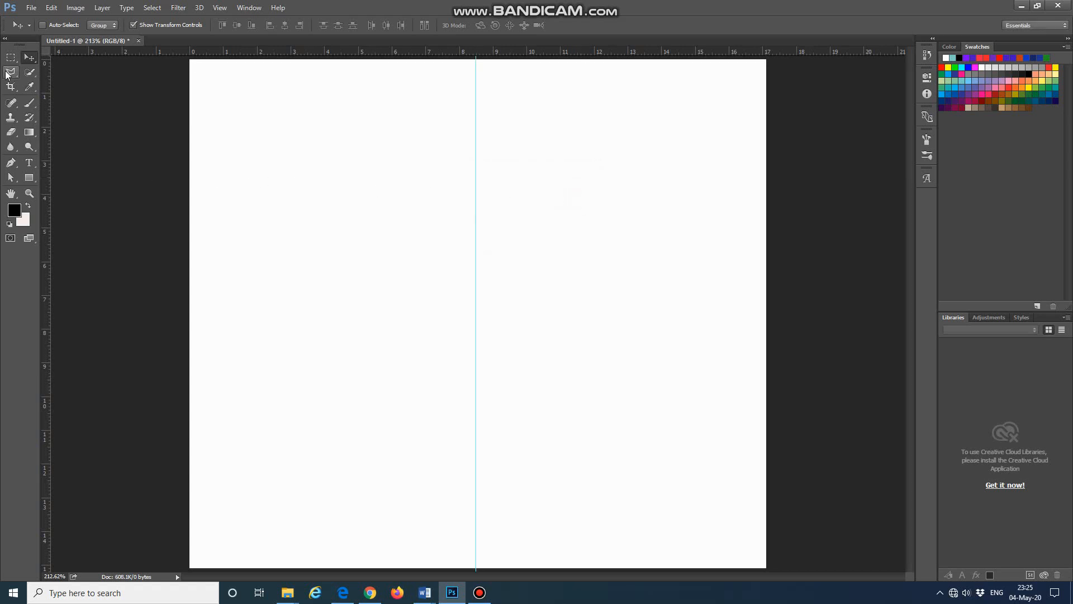
Add a horizontal guide at 7.55 cm.
left_click(219, 7)
left_click(277, 272)
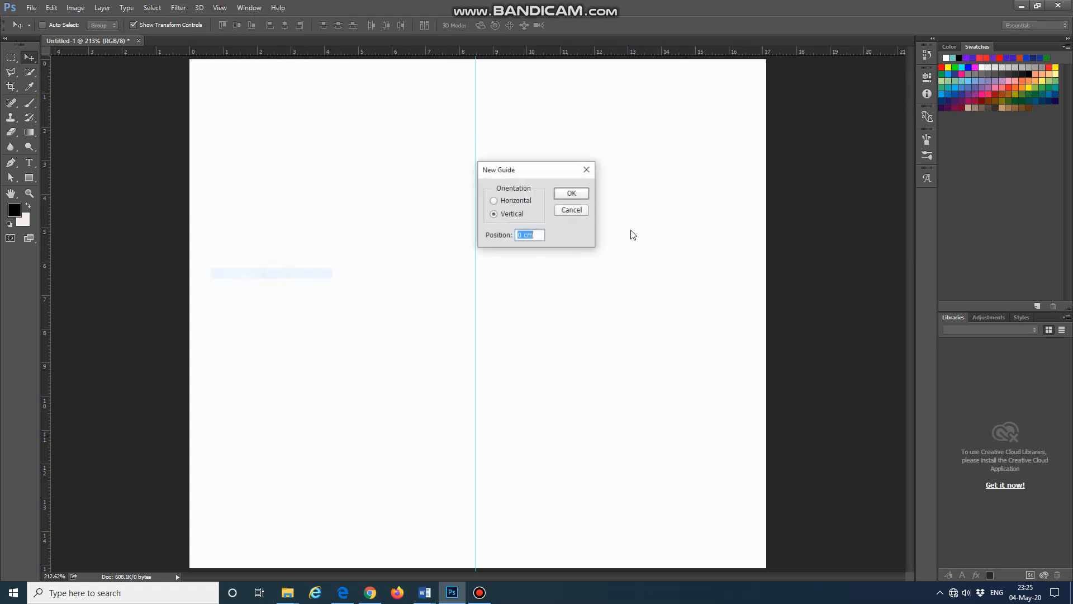
left_click(524, 201)
left_click_drag(524, 242, 510, 239)
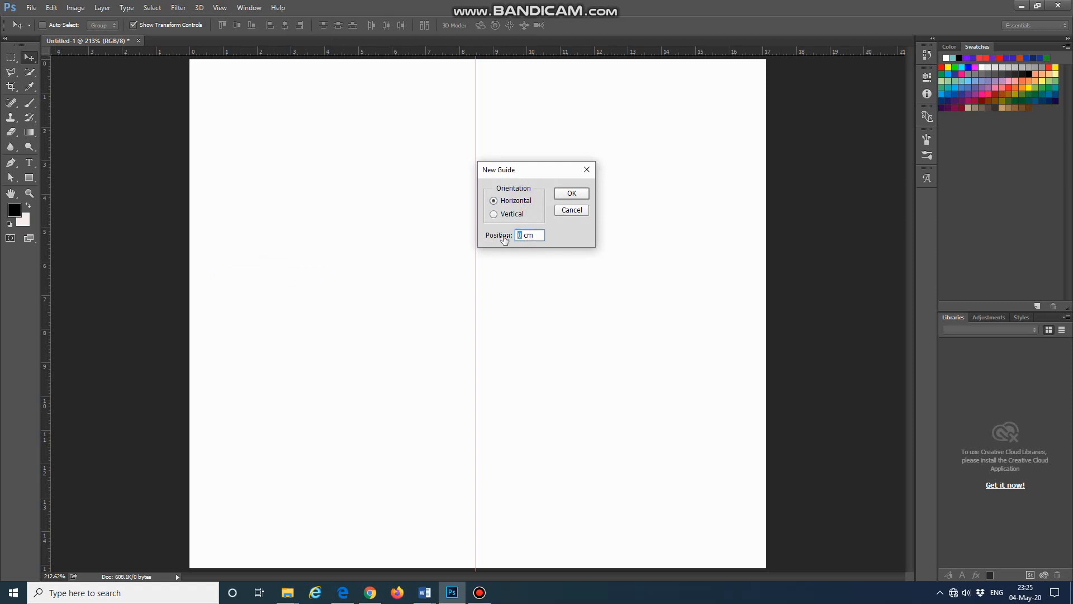
type("7.55")
left_click(569, 195)
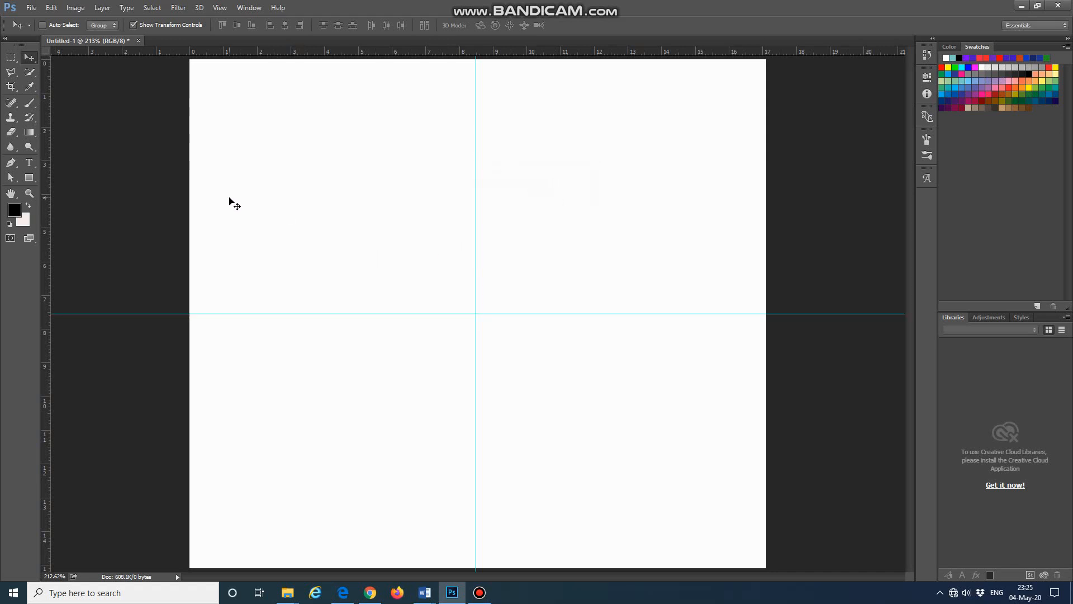
Open the micrograph 1000_460-6h_WQ_No TMP.jpg from the Set-I folder.
left_click(31, 8)
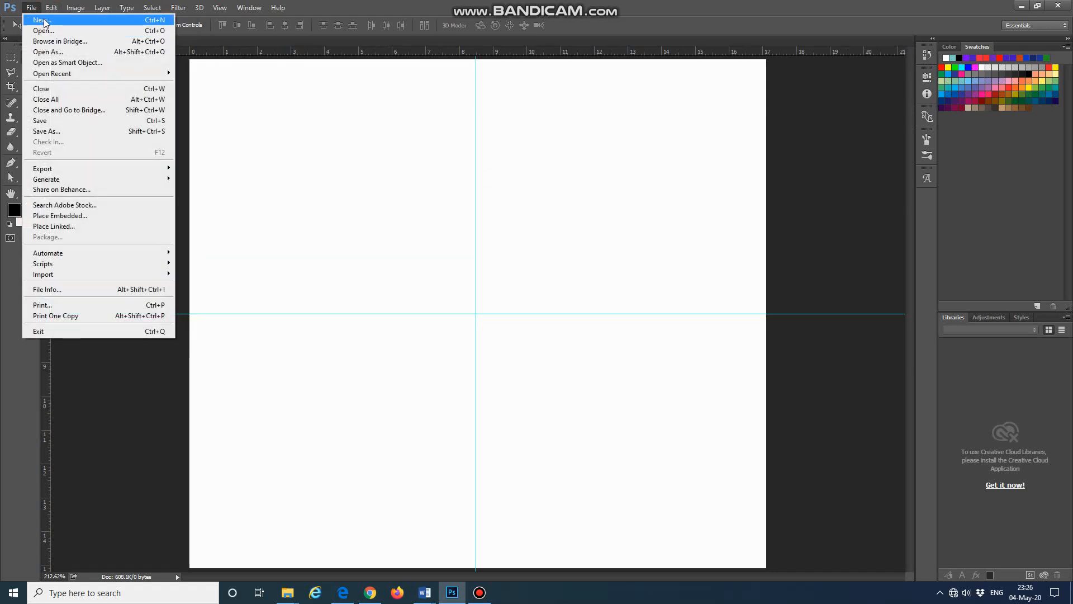
left_click(43, 31)
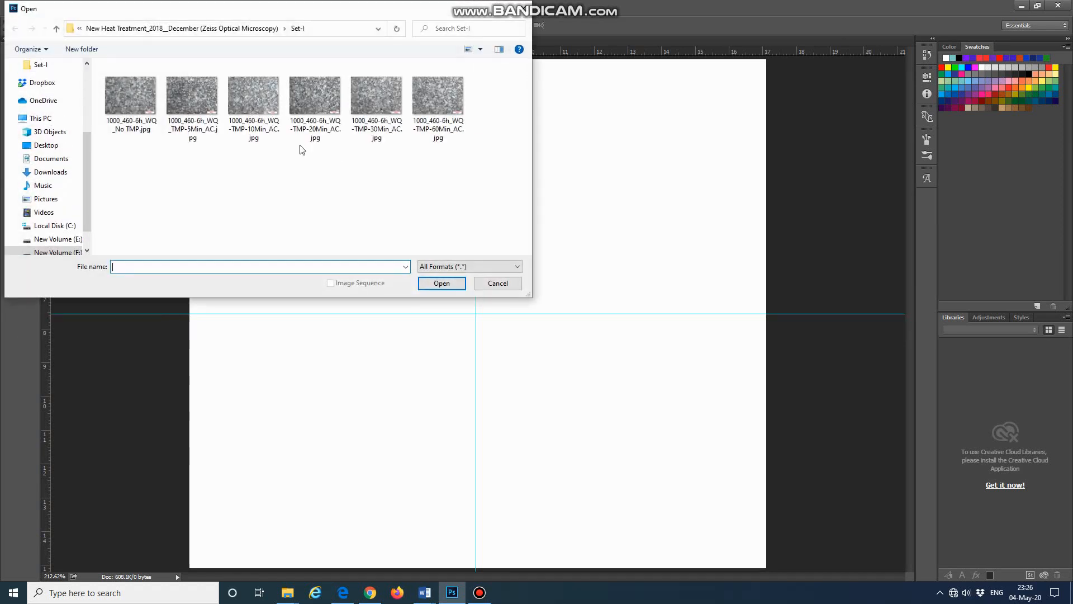
left_click(149, 98)
left_click(444, 285)
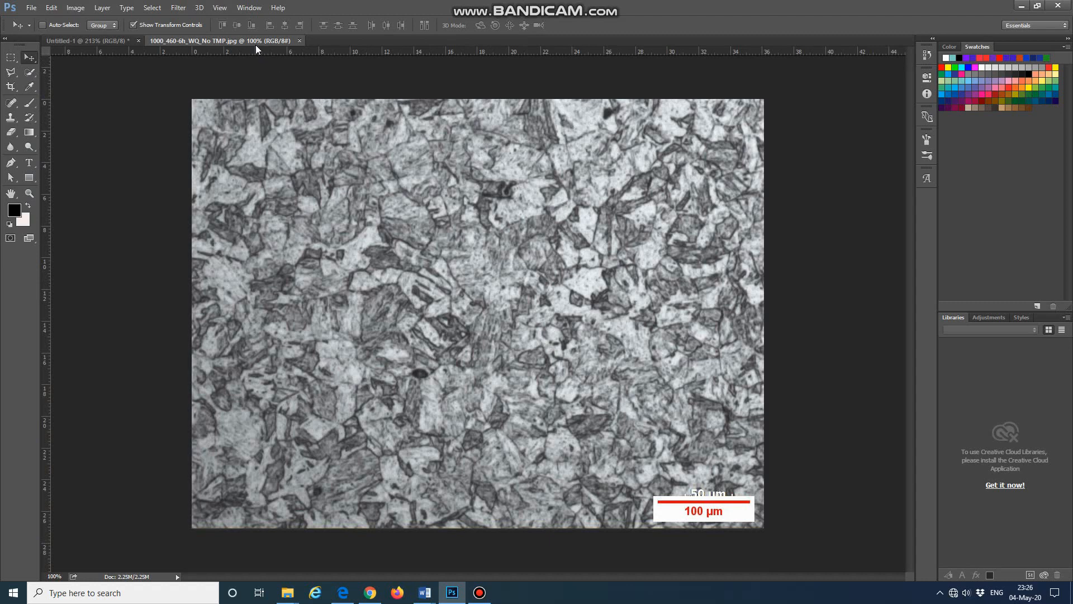
Copy the No TMP micrograph into Untitled-1 as a new layer, dock its window back, and return to Untitled-1.
left_click_drag(253, 41, 569, 259)
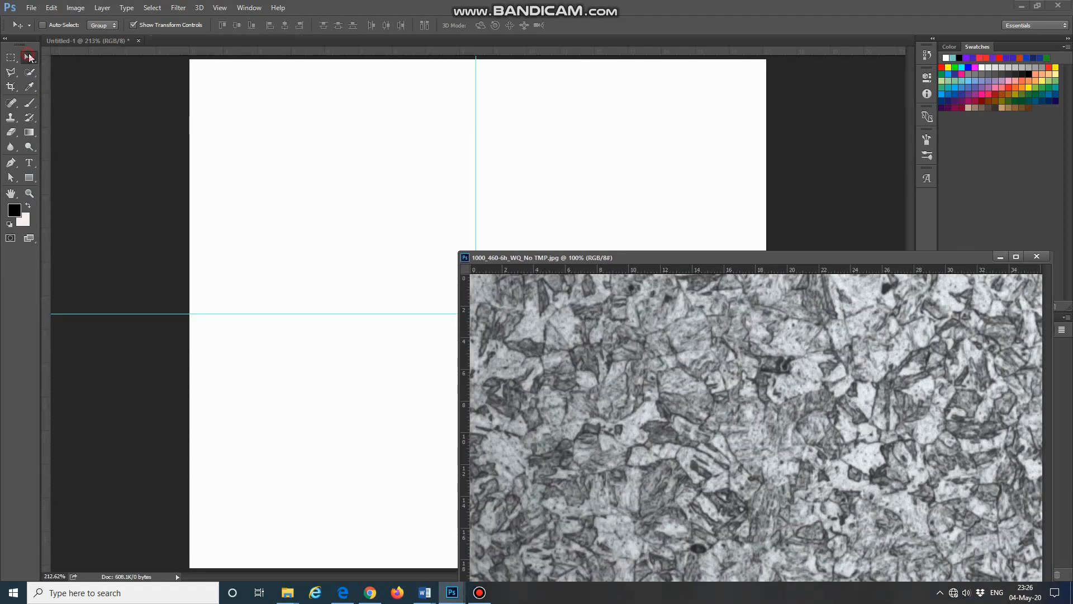
left_click_drag(594, 366, 343, 175)
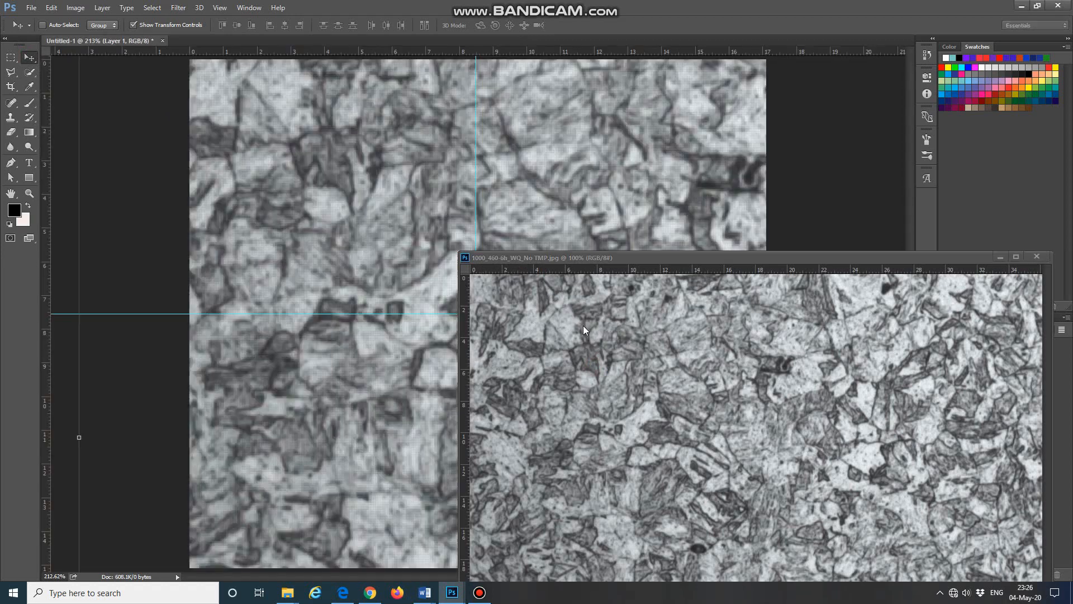
left_click_drag(544, 256, 277, 38)
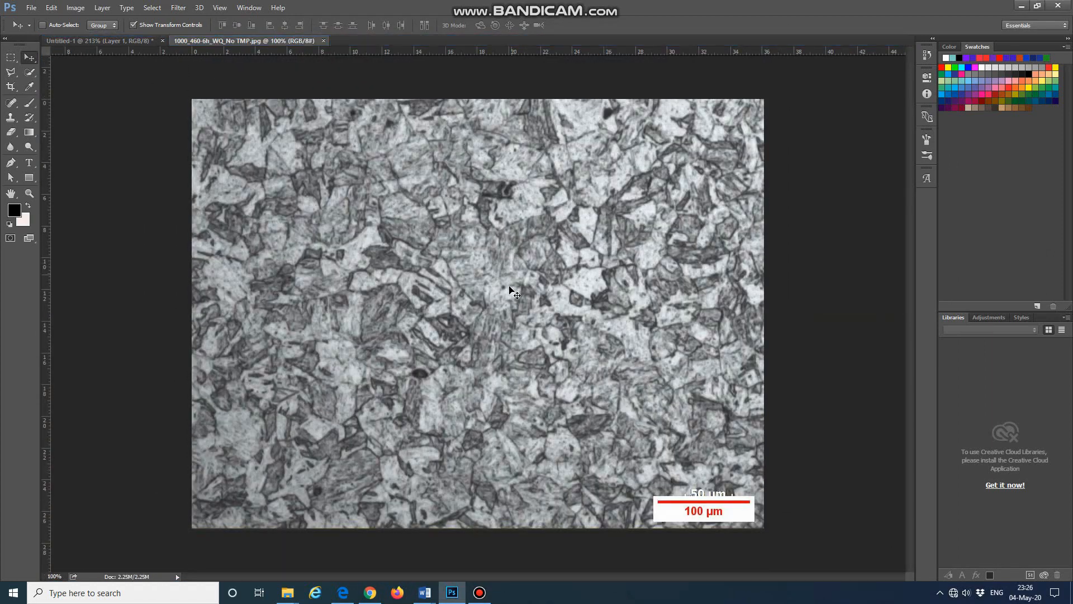
left_click(90, 41)
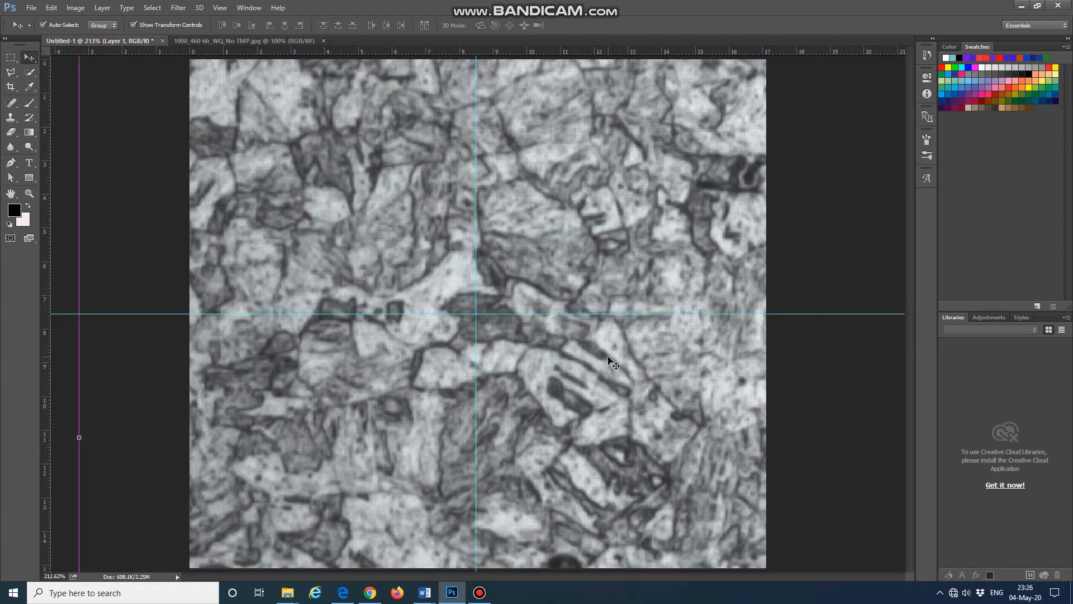
Scale the No TMP micrograph down to about 5.75 × 5.64 cm and place it in the canvas's upper-left corner.
key("ctrl+minus")
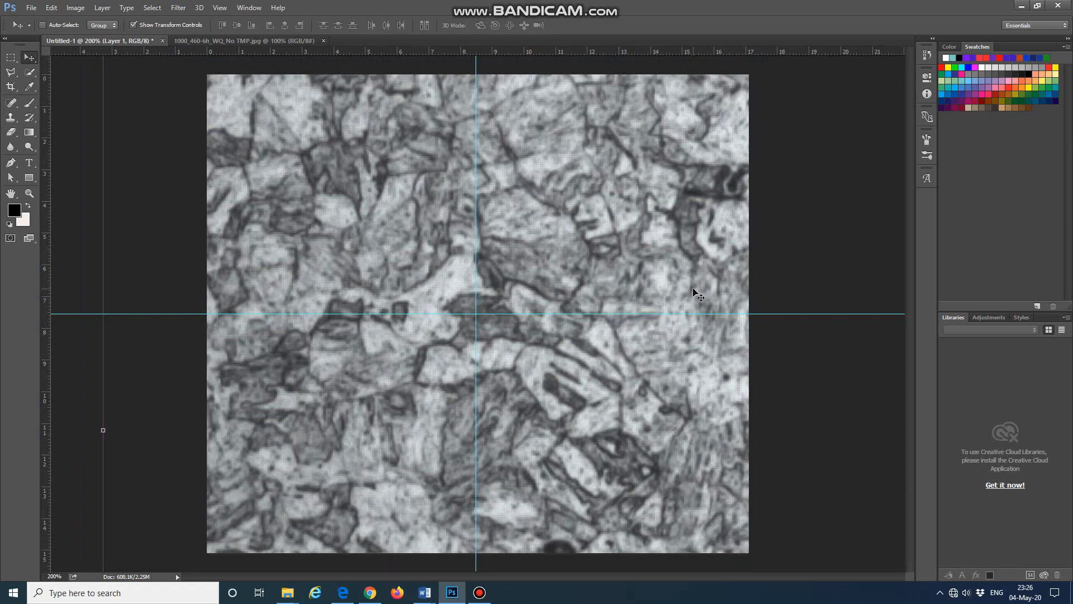
key("ctrl+minus")
key("ctrl+minus")
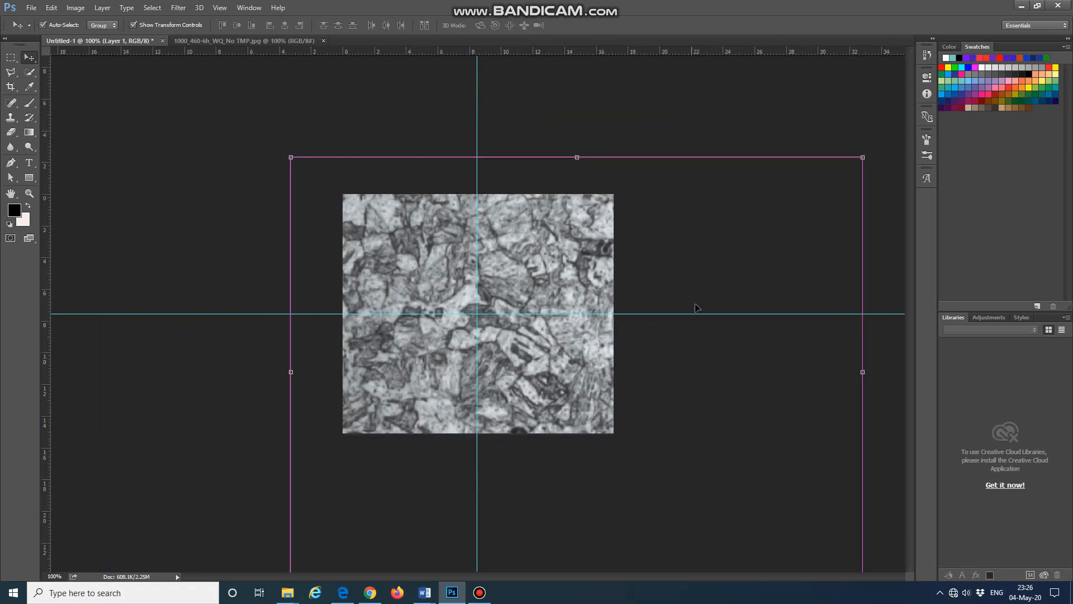
left_click_drag(861, 157, 658, 380)
left_click_drag(552, 497, 549, 333)
left_click_drag(657, 426, 380, 309)
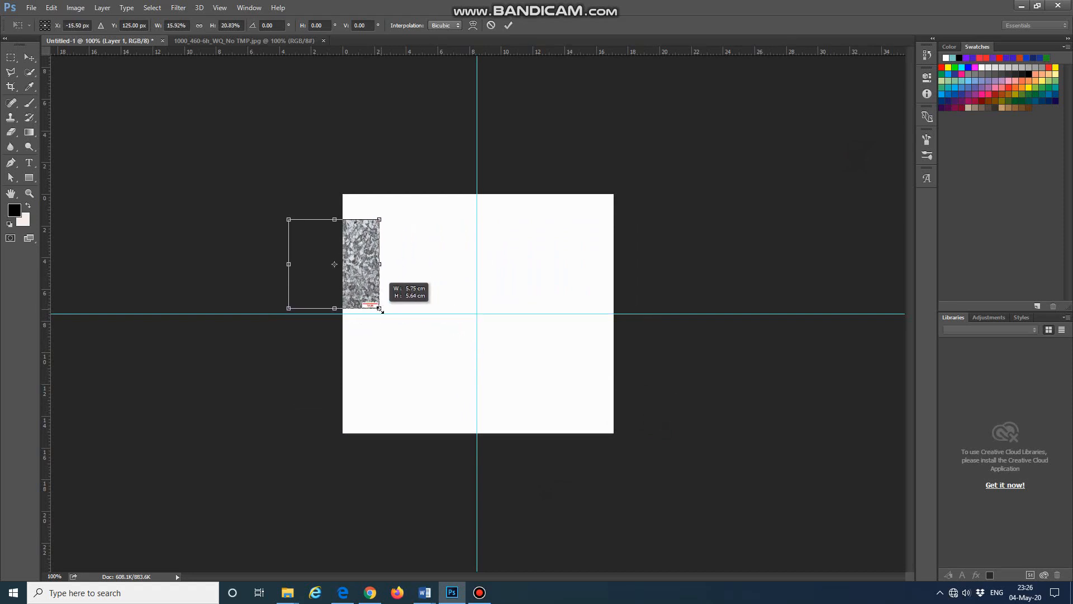
left_click_drag(325, 263, 382, 242)
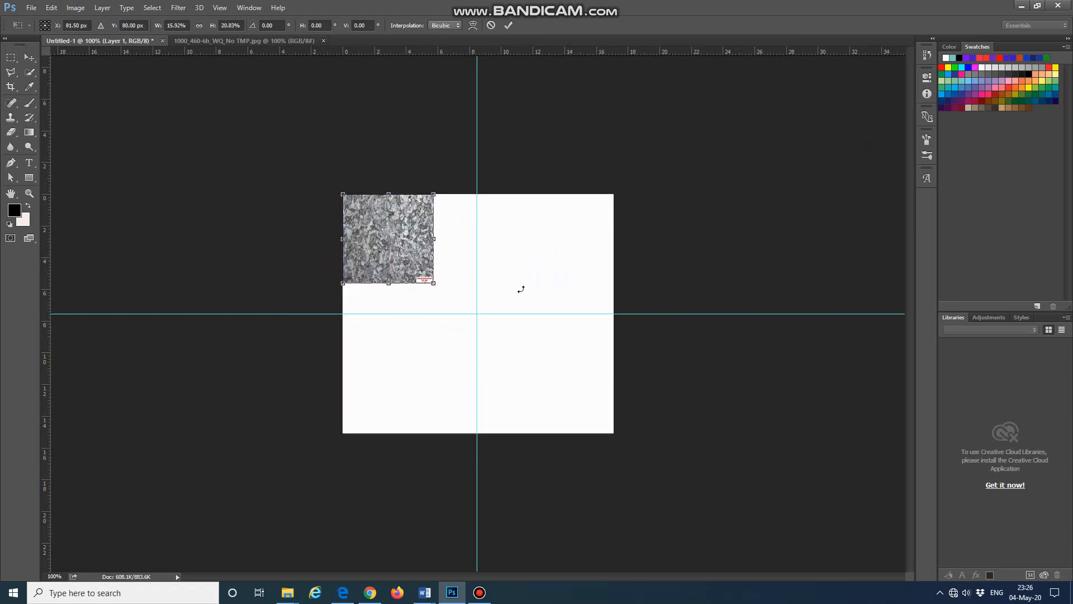
Enlarge the No TMP micrograph to about 23.24% × 27.60% to fill the upper-left quadrant up to the guides, and apply the transformation.
key("ctrl+plus")
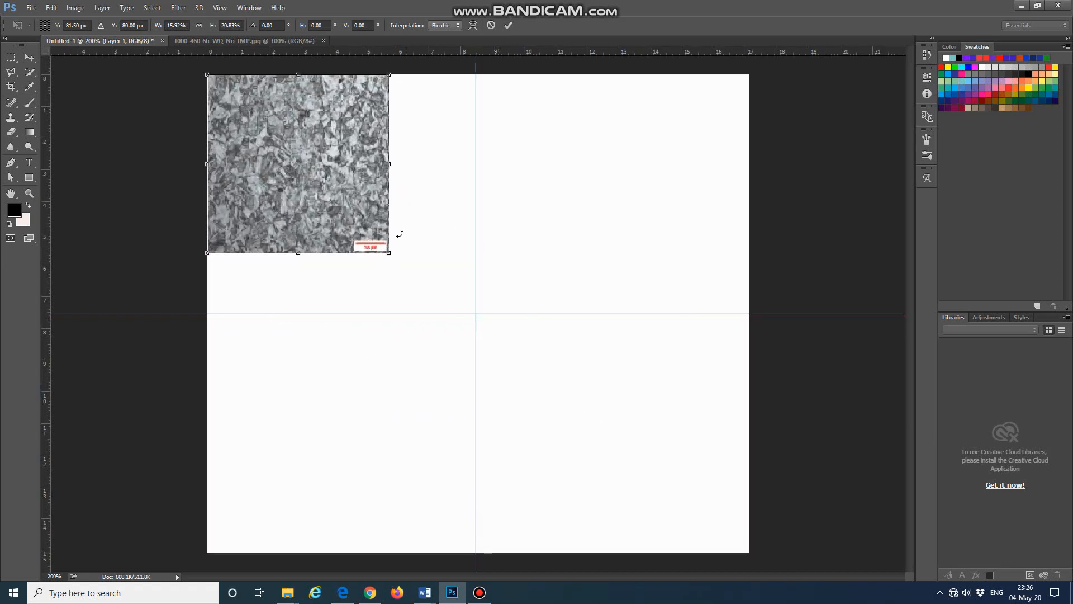
left_click_drag(385, 249, 466, 304)
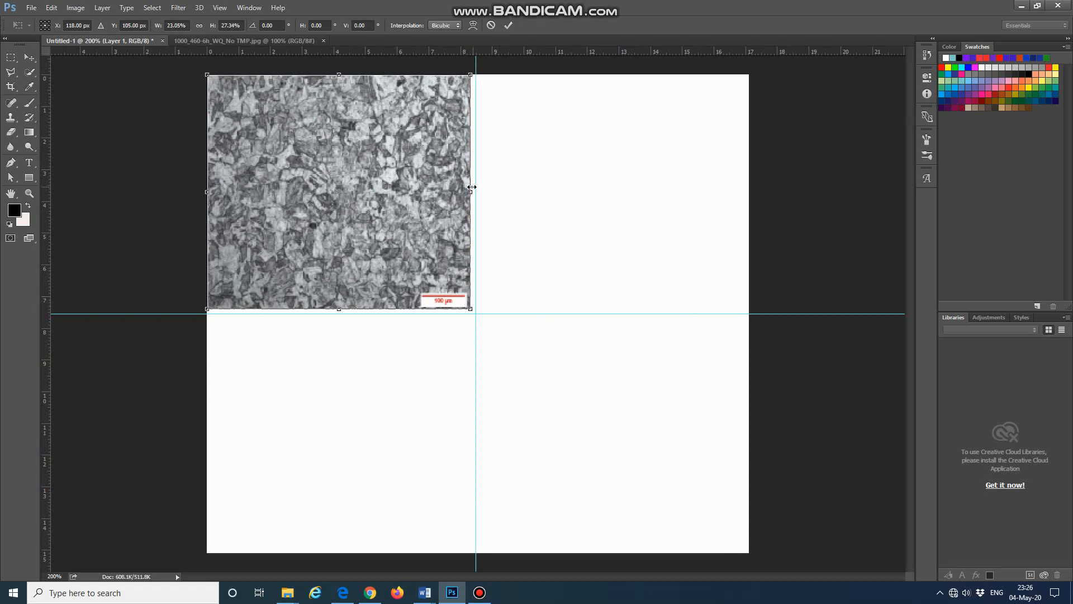
key("Right")
key("Right")
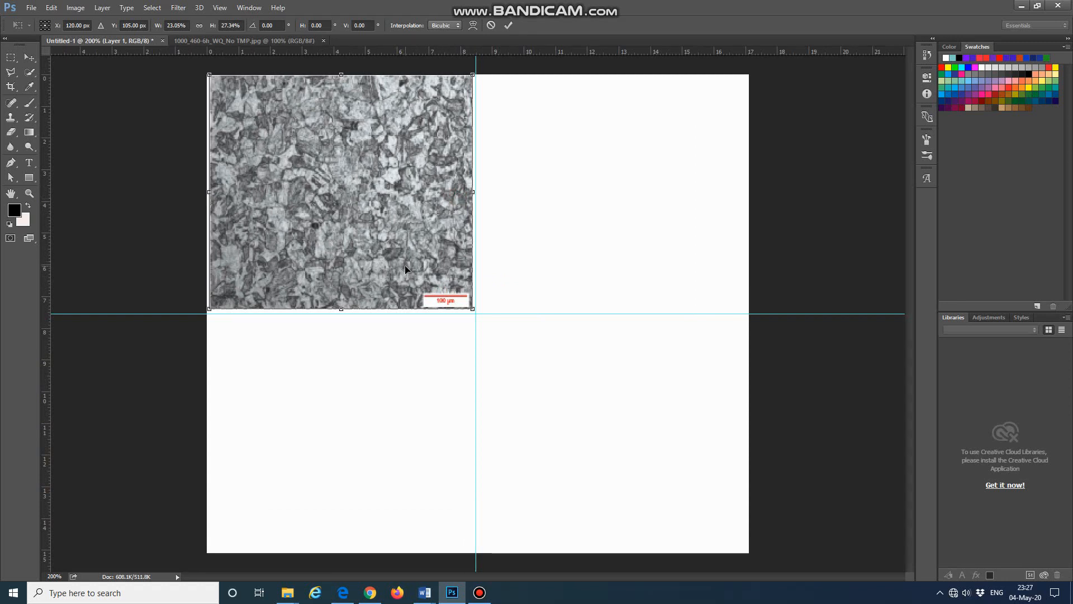
key("Down")
key("Down")
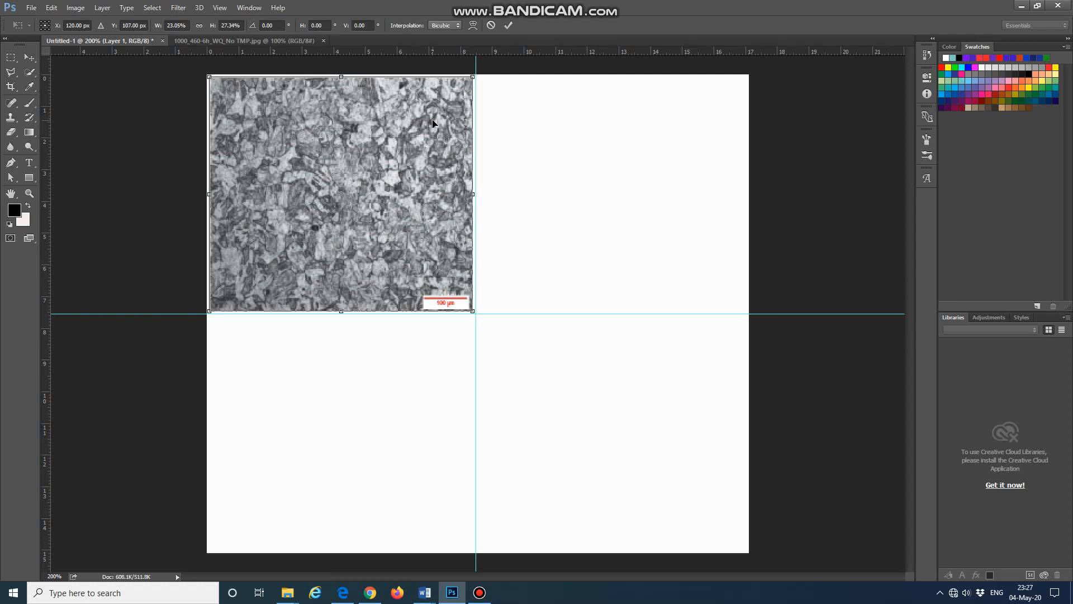
left_click_drag(341, 70, 341, 67)
left_click_drag(207, 194, 205, 194)
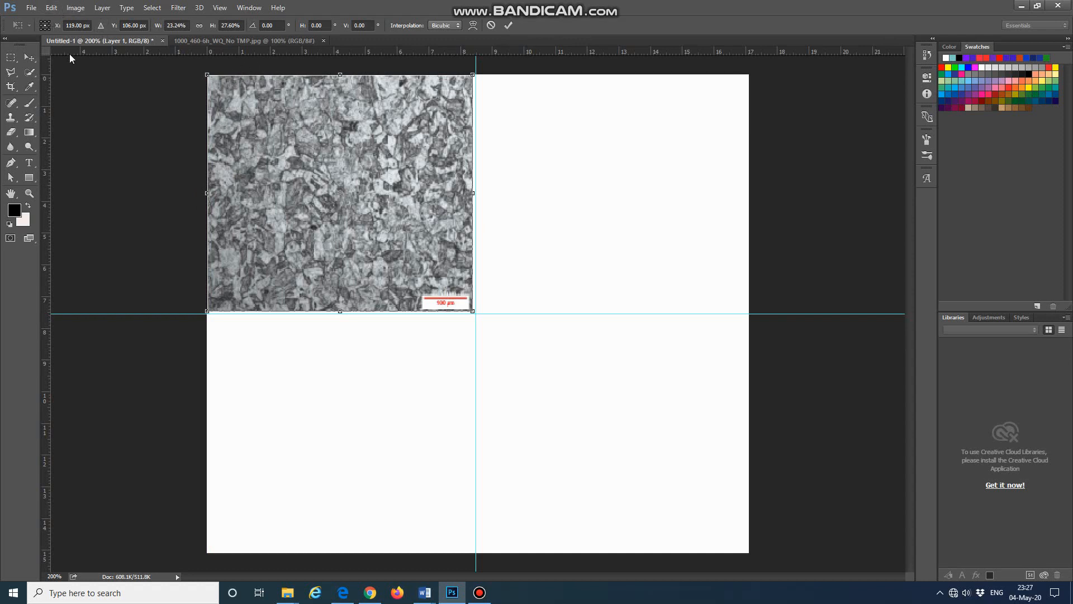
left_click(27, 60)
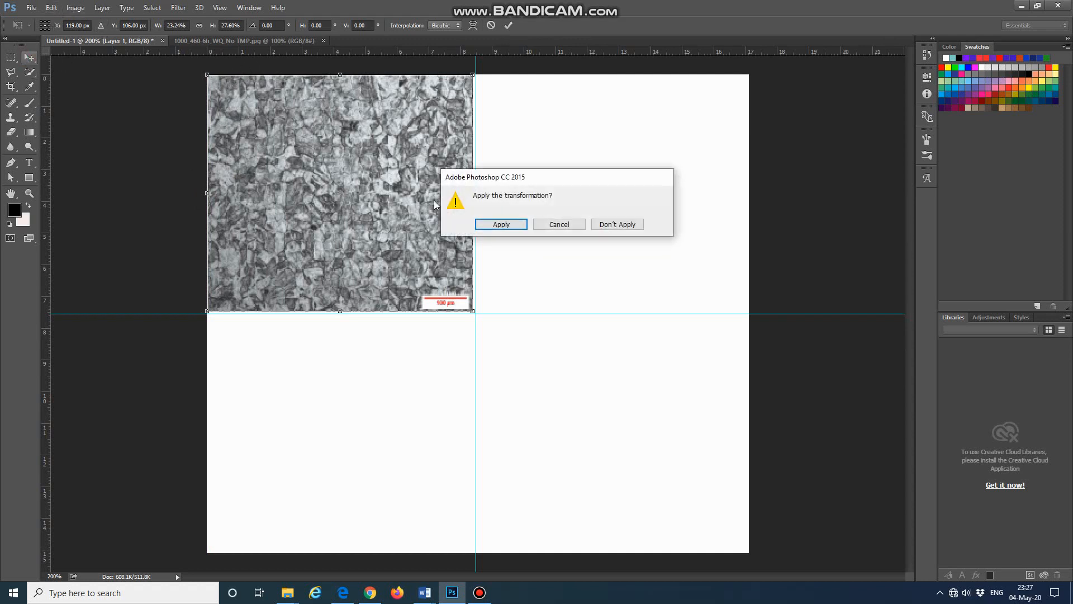
left_click(486, 224)
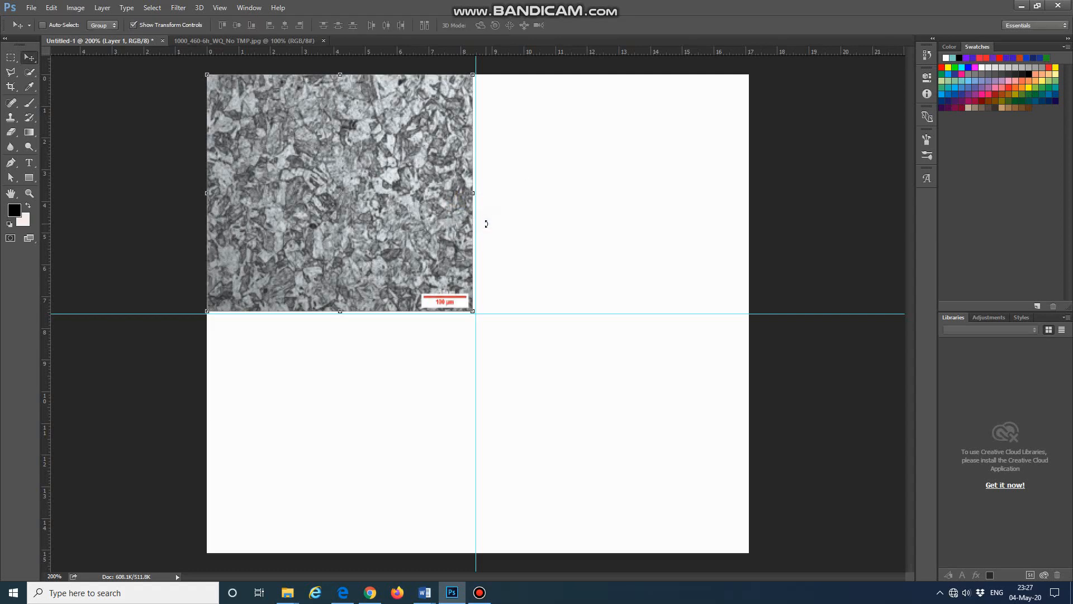
Open the micrograph 1000_460-6h_WQ_TMP-5Min_AC.jpg from the Set-I folder.
left_click(30, 8)
left_click(61, 32)
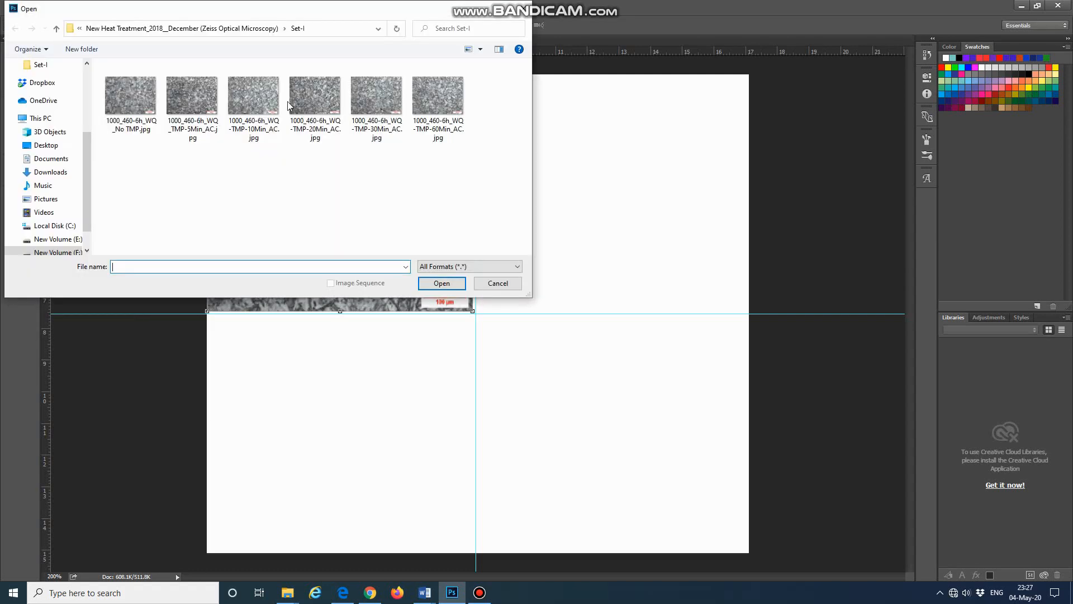
left_click(192, 96)
left_click(441, 283)
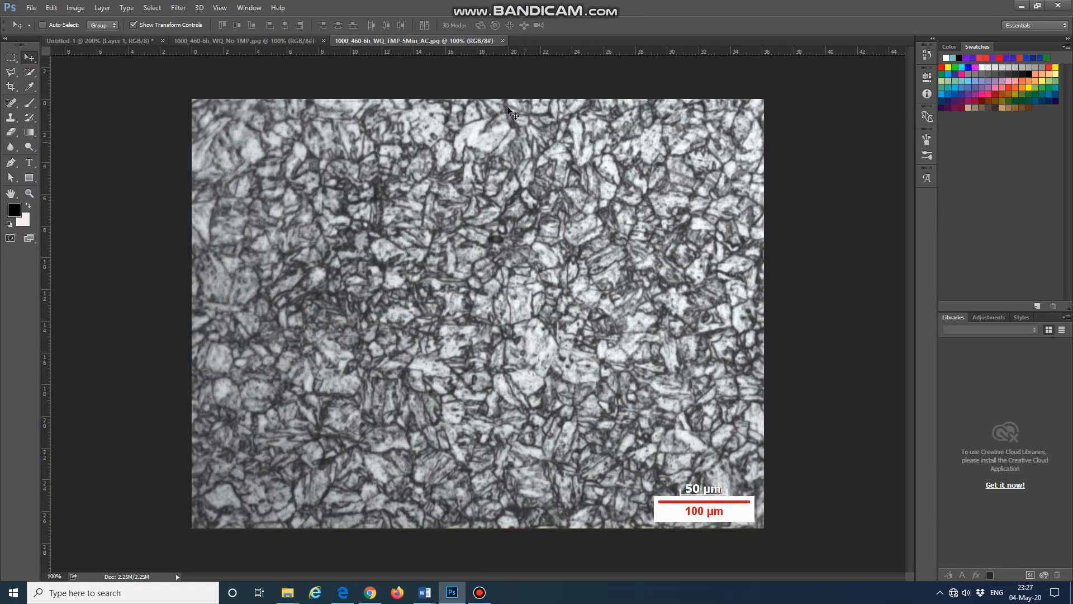
Copy the TMP-5Min micrograph into Untitled-1 as a new layer, dock its window back, and return to Untitled-1.
left_click_drag(415, 43, 570, 261)
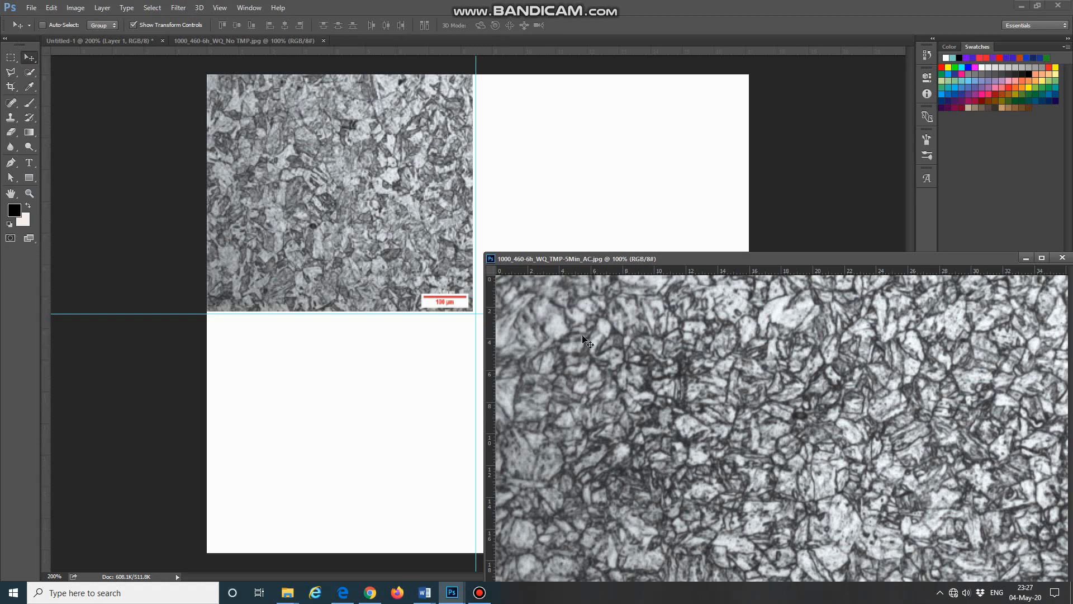
left_click_drag(583, 338, 387, 220)
left_click_drag(581, 259, 430, 43)
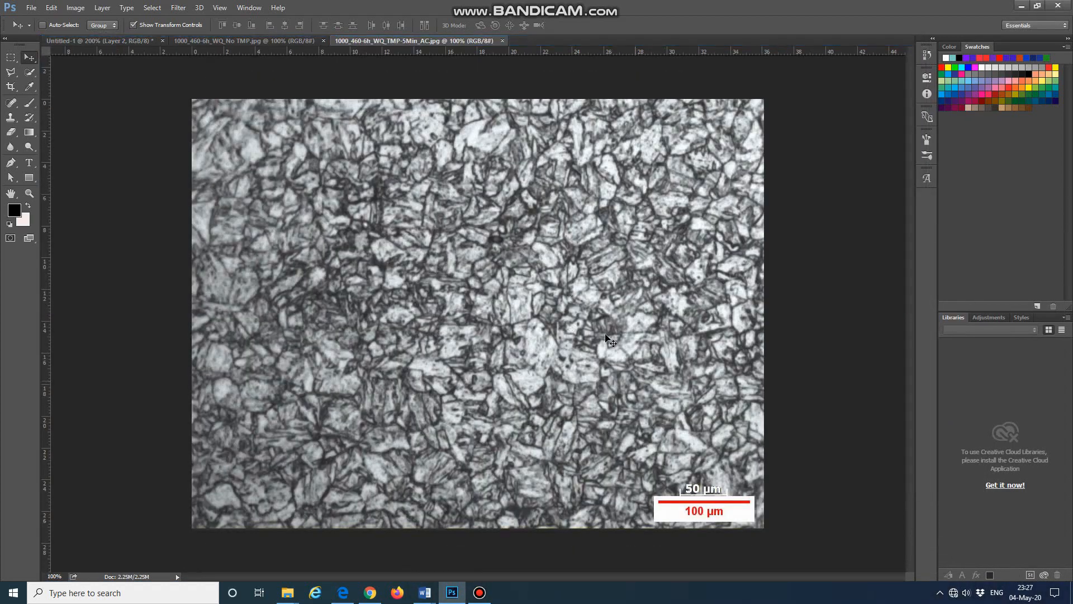
left_click(133, 40)
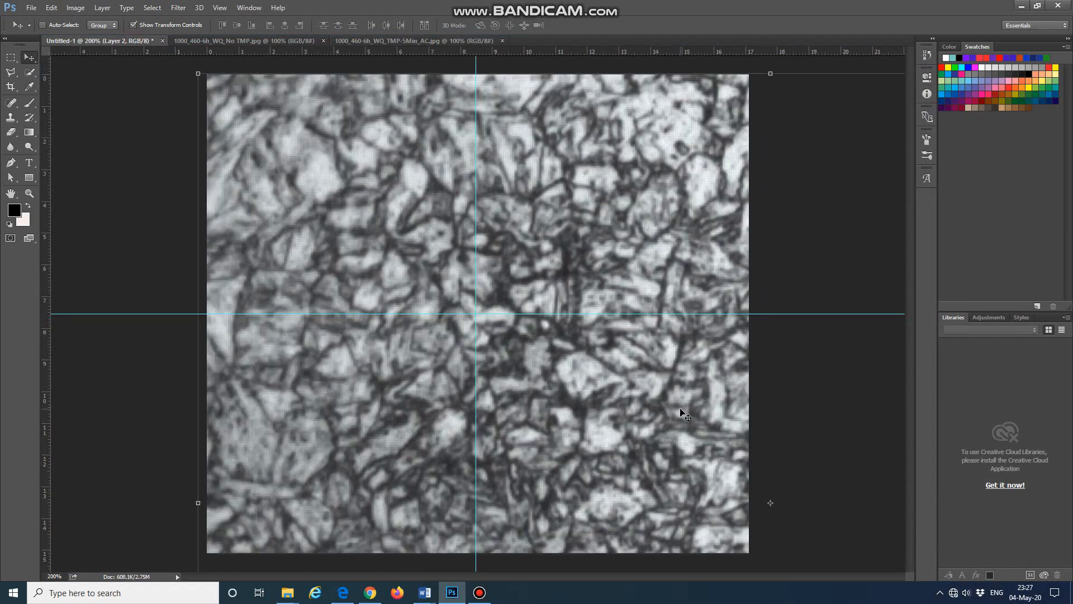
Scale the TMP-5Min micrograph down to about 21.39% × 29.69% and place it in the canvas's upper-right corner.
key("ctrl+minus")
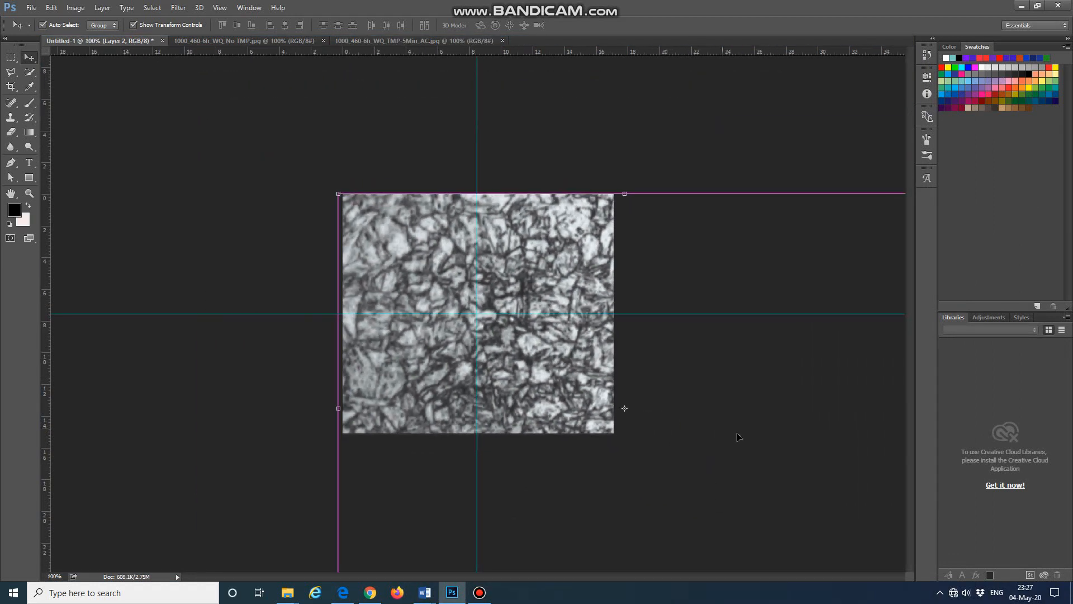
key("ctrl+minus")
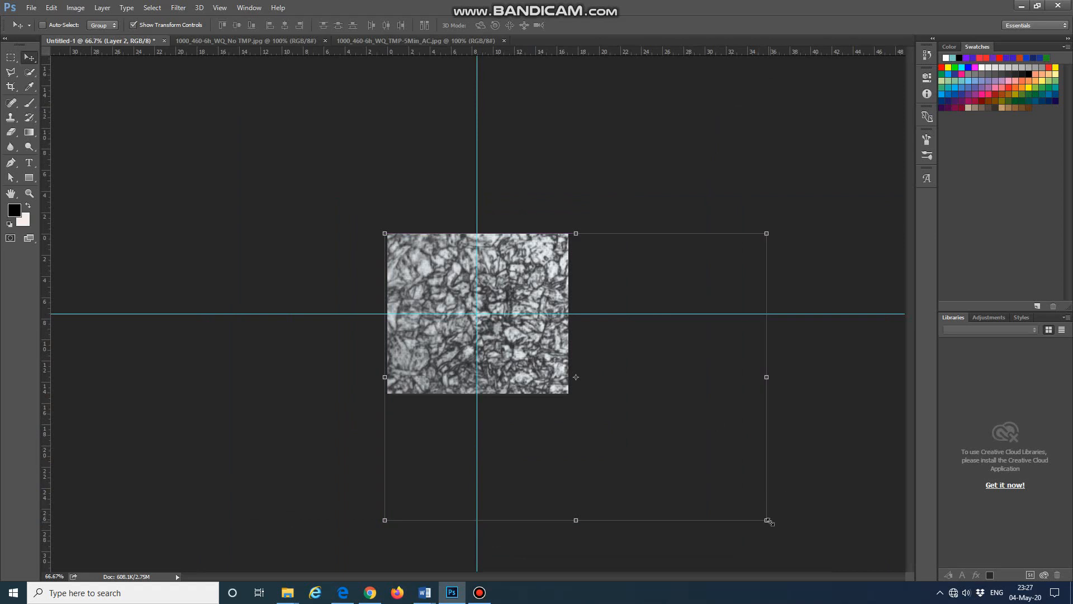
left_click_drag(768, 521, 467, 318)
left_click_drag(424, 275, 526, 277)
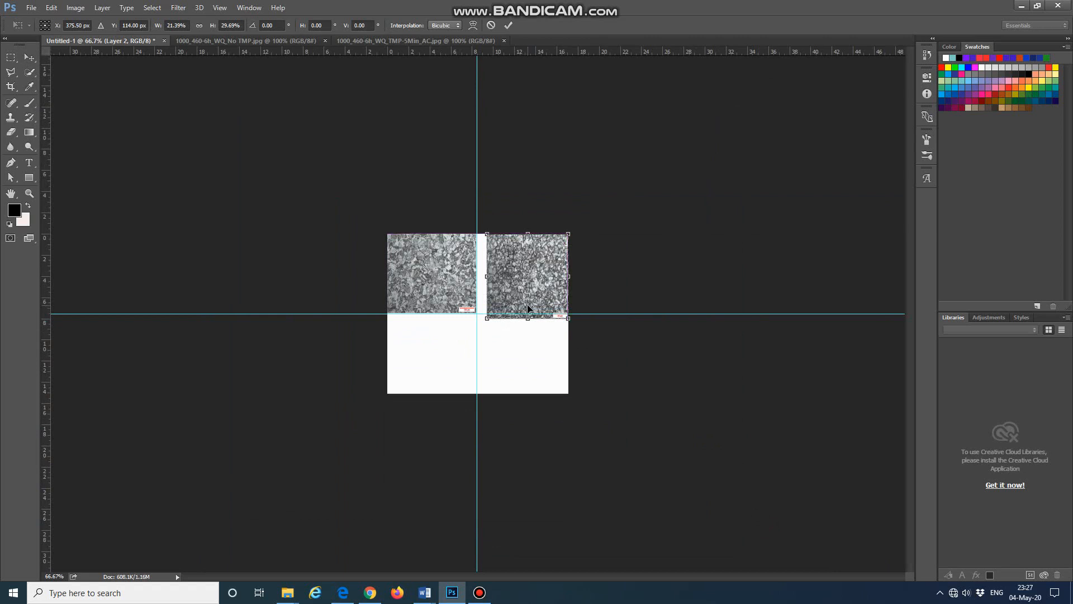
Resize the TMP-5Min micrograph to about 23.24% × 27.08%, ending above the horizontal guide and flush with the canvas's right edge.
key("ctrl+plus")
key("ctrl+plus")
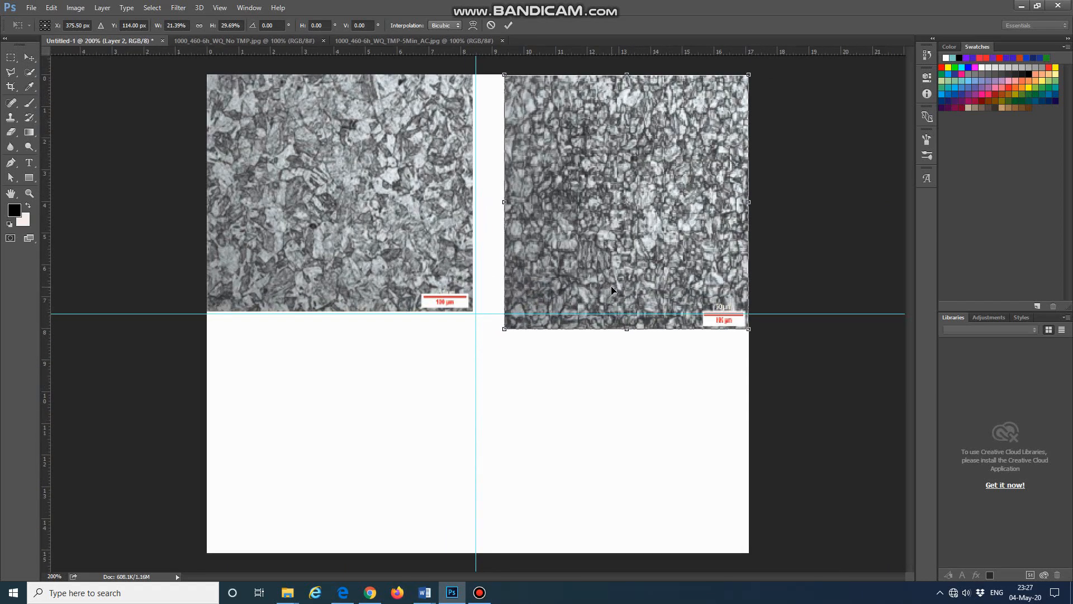
left_click_drag(653, 246, 632, 246)
left_click_drag(605, 330, 607, 307)
left_click_drag(727, 192, 749, 191)
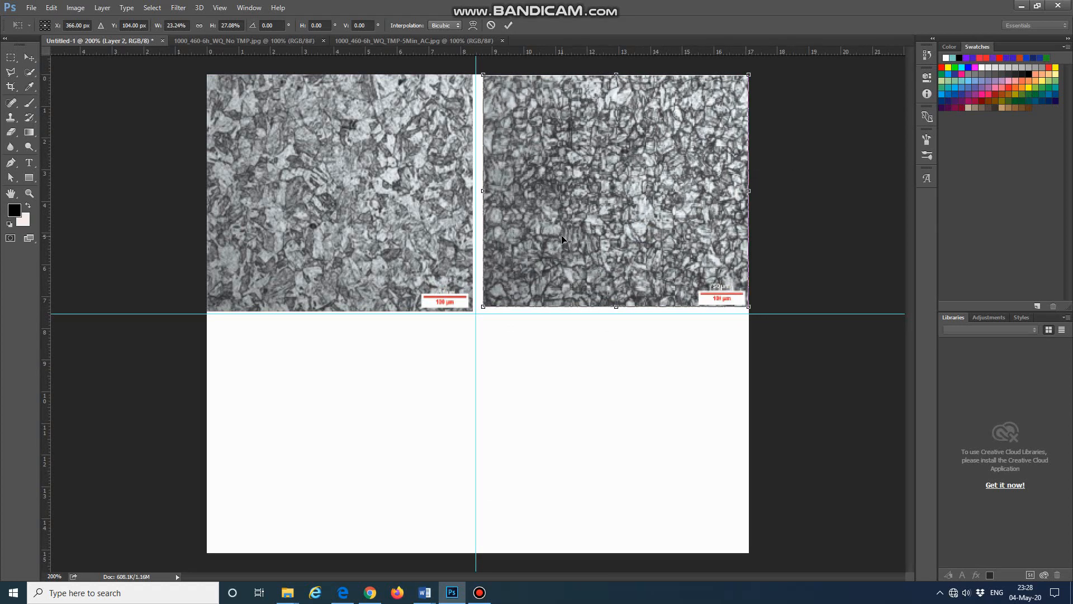
Nudge the TMP-5Min micrograph left to the vertical guide and down until it sits just above the horizontal guide.
key("Left")
key("Left")
key("Left")
key("Left")
key("Left")
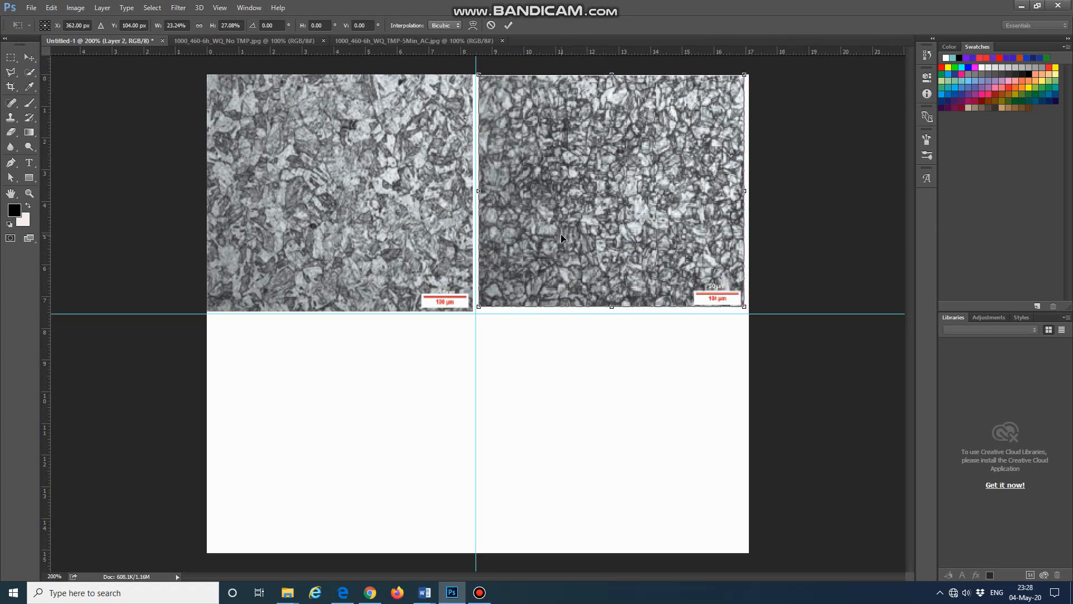
key("Left")
key("Left")
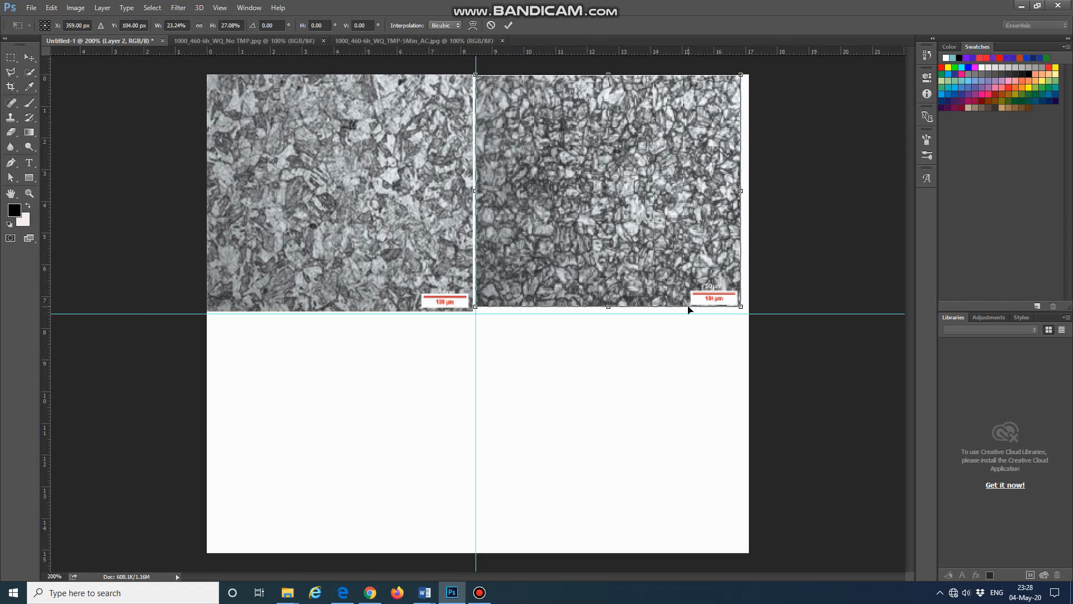
key("Down")
key("Down")
key("Down")
key("Down")
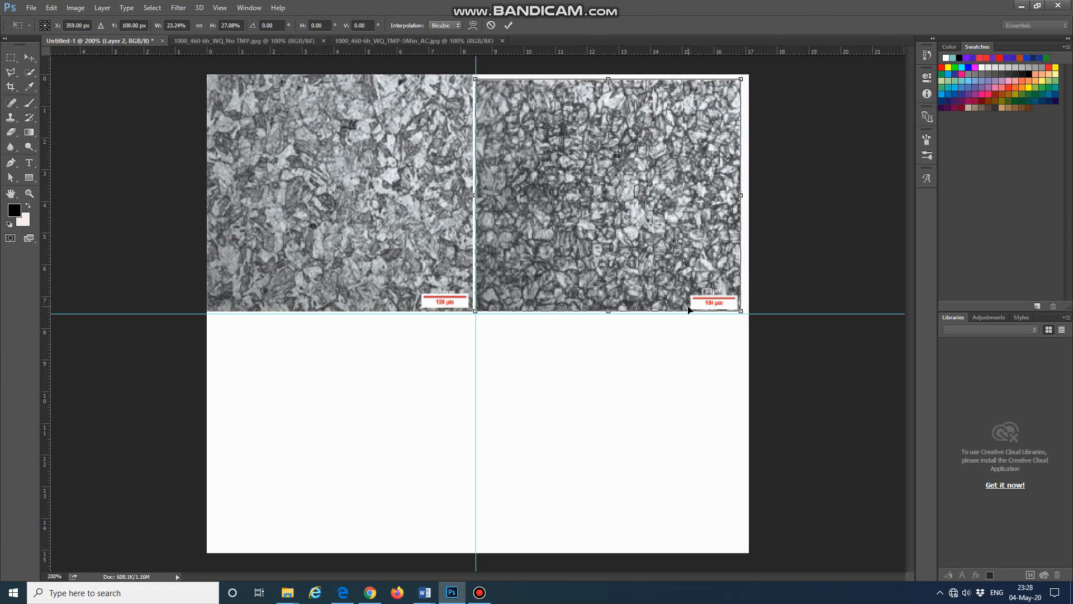
key("Down")
key("Up")
Stretch the TMP-5Min micrograph to about 23.93% × 27.60% to reach the canvas's top and right edges, and apply the transformation.
left_click_drag(610, 80, 609, 74)
left_click_drag(743, 192, 751, 192)
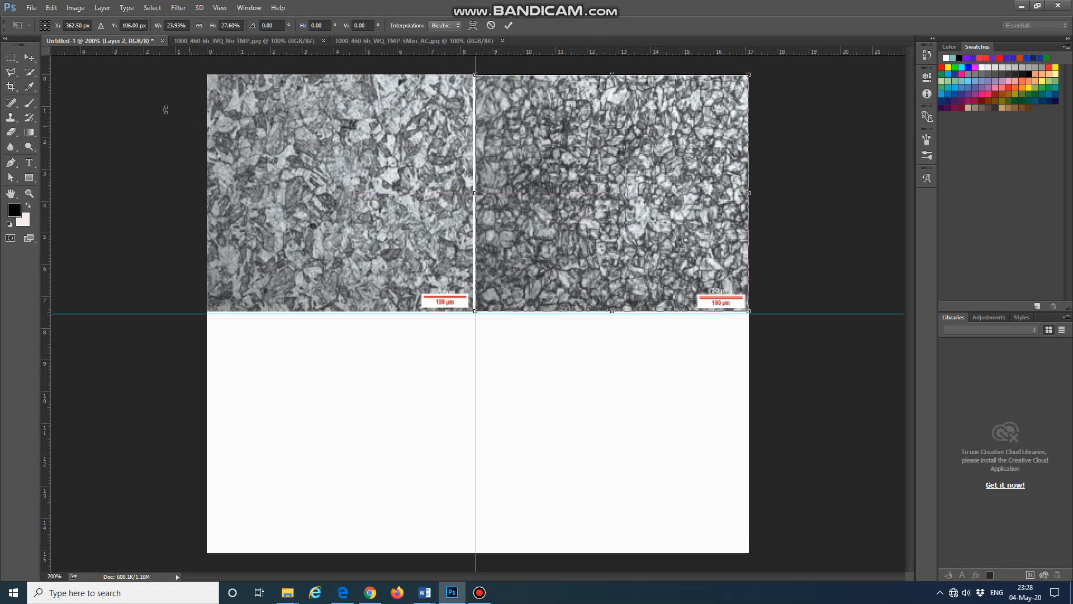
left_click(32, 8)
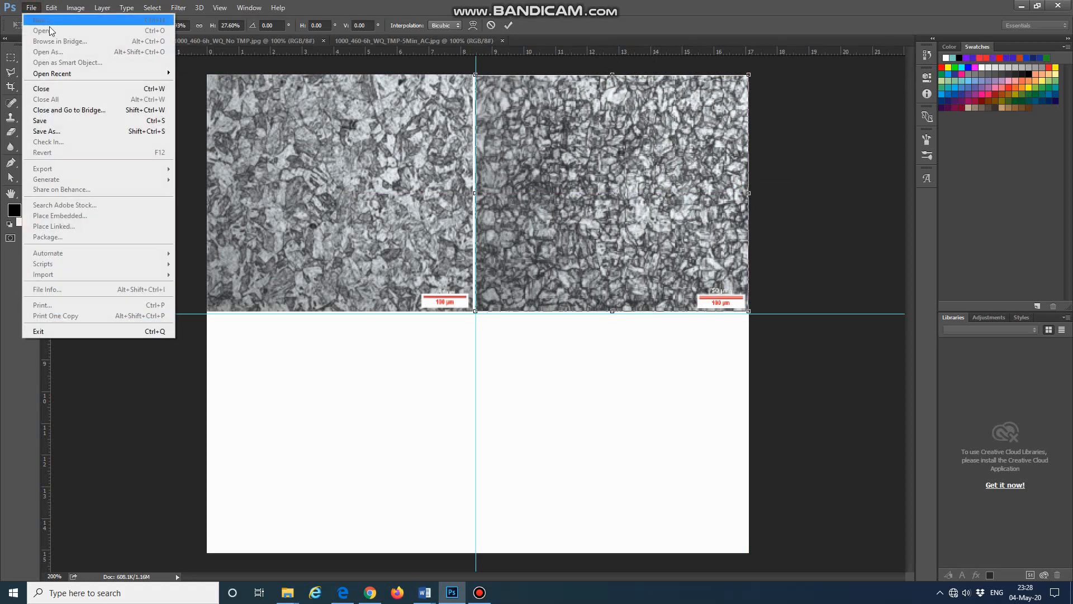
left_click(229, 68)
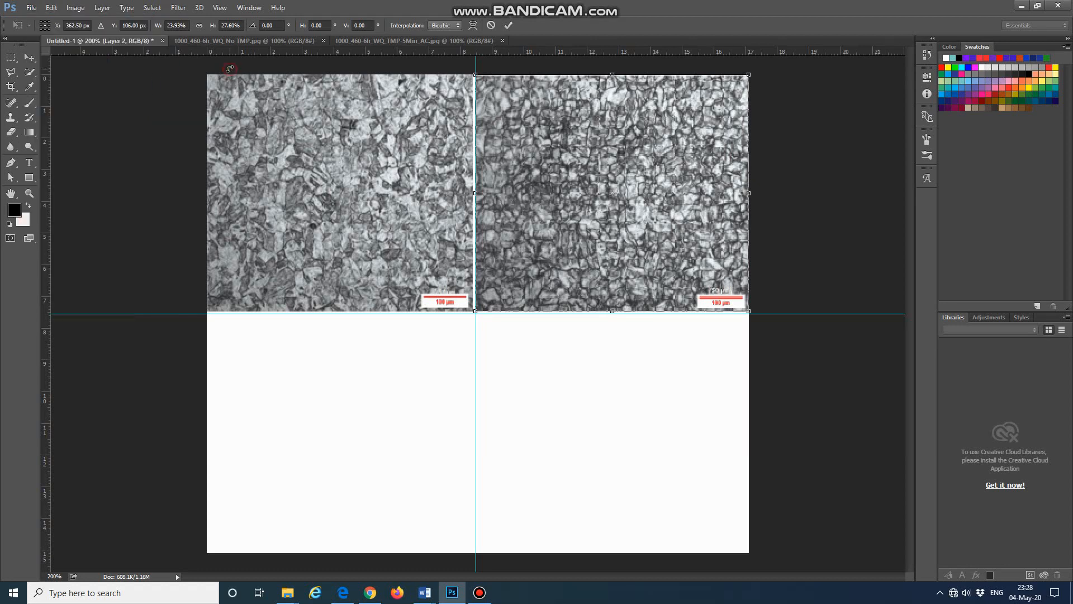
left_click(29, 59)
left_click(485, 226)
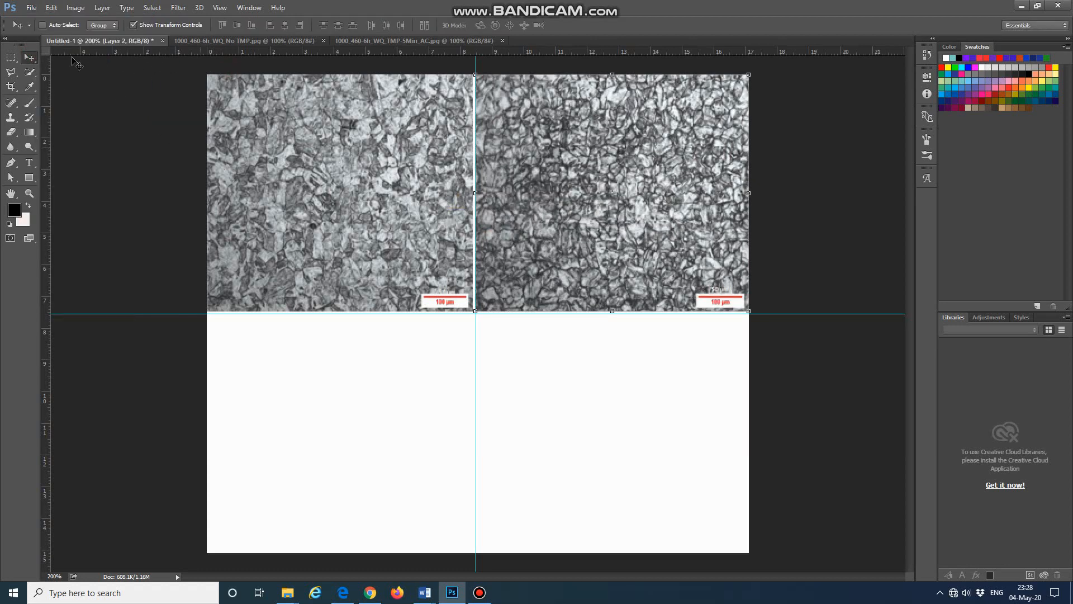
Open the micrograph 1000_460-6h_WQ-TMP-10Min_AC.jpg from the Set-I folder.
left_click(30, 6)
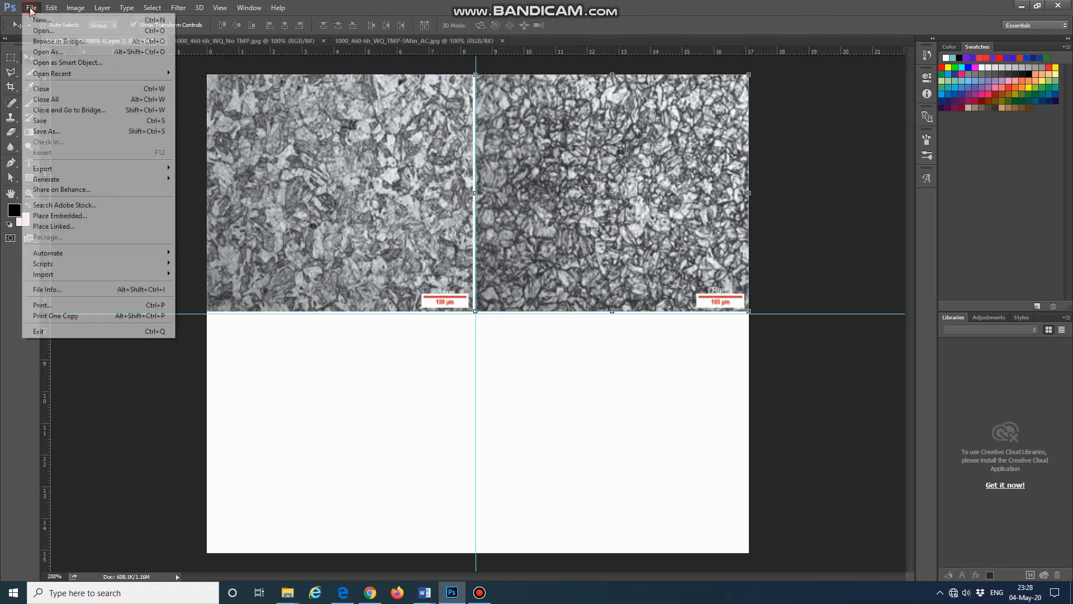
left_click(59, 32)
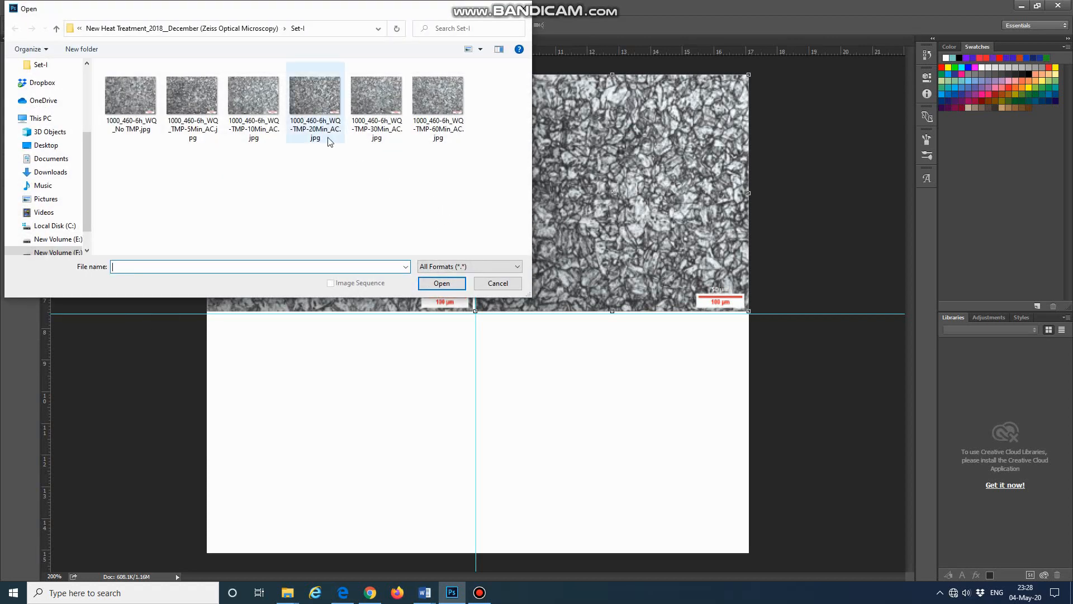
left_click(240, 104)
left_click(435, 283)
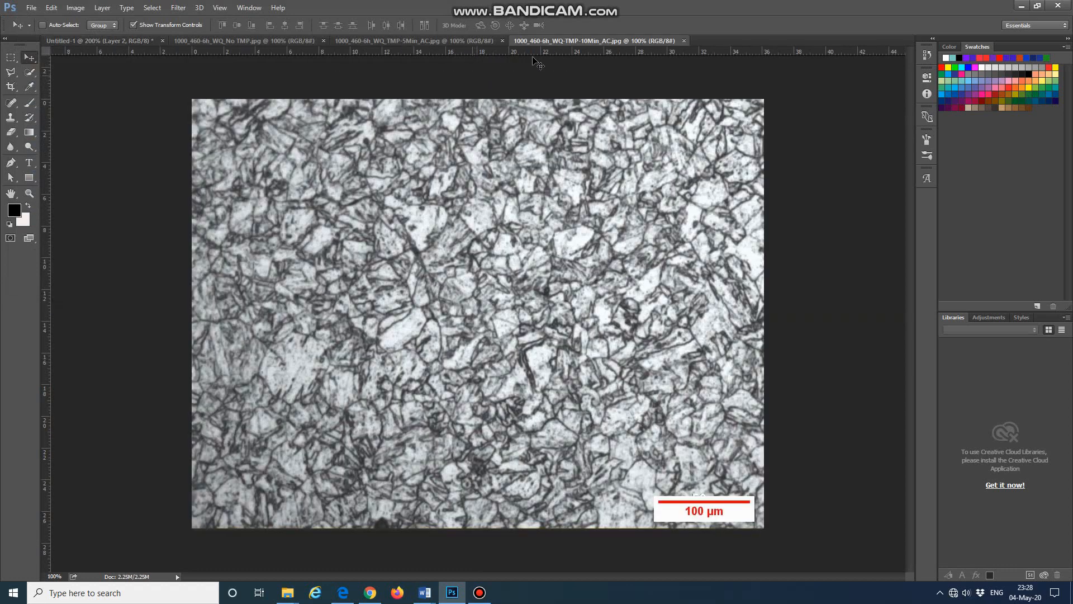
Copy the TMP-10Min micrograph into Untitled-1 as a new layer, dock its window back, and return to Untitled-1.
left_click_drag(582, 38, 700, 274)
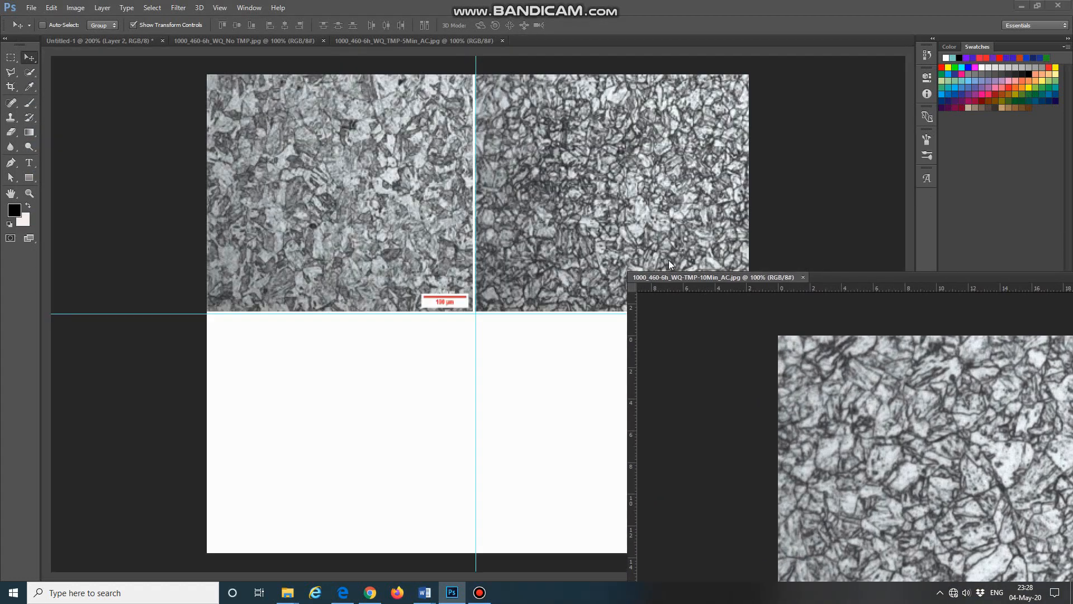
left_click_drag(714, 366, 337, 376)
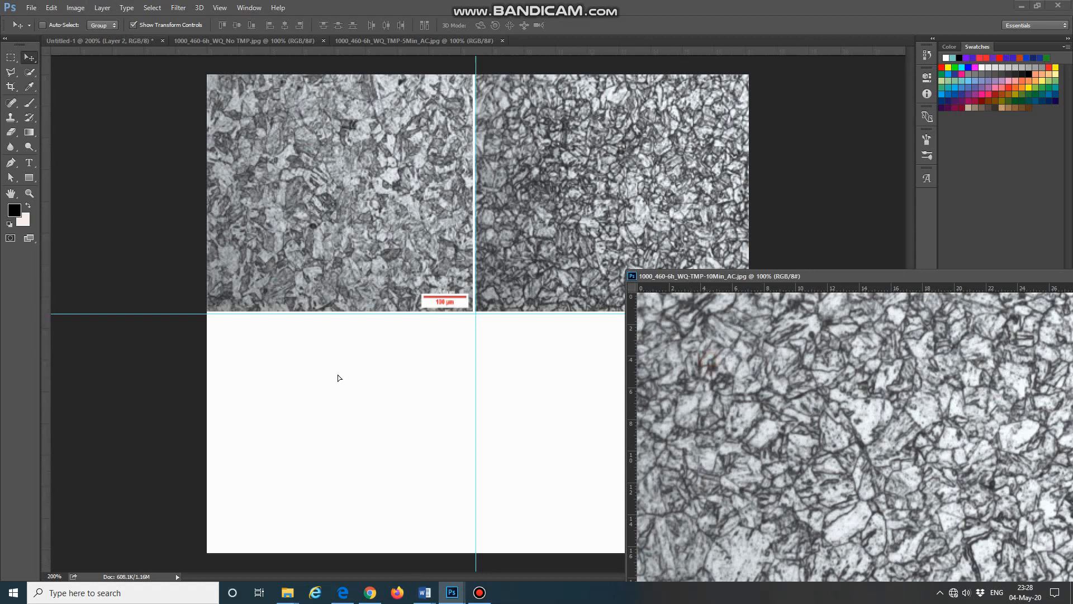
left_click_drag(729, 277, 606, 44)
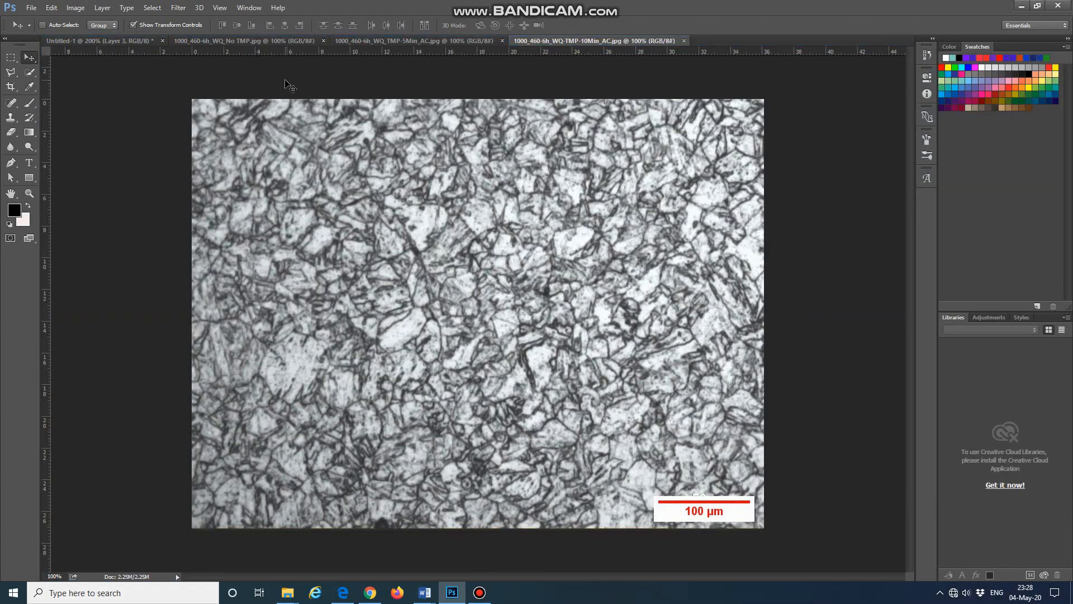
left_click(81, 42)
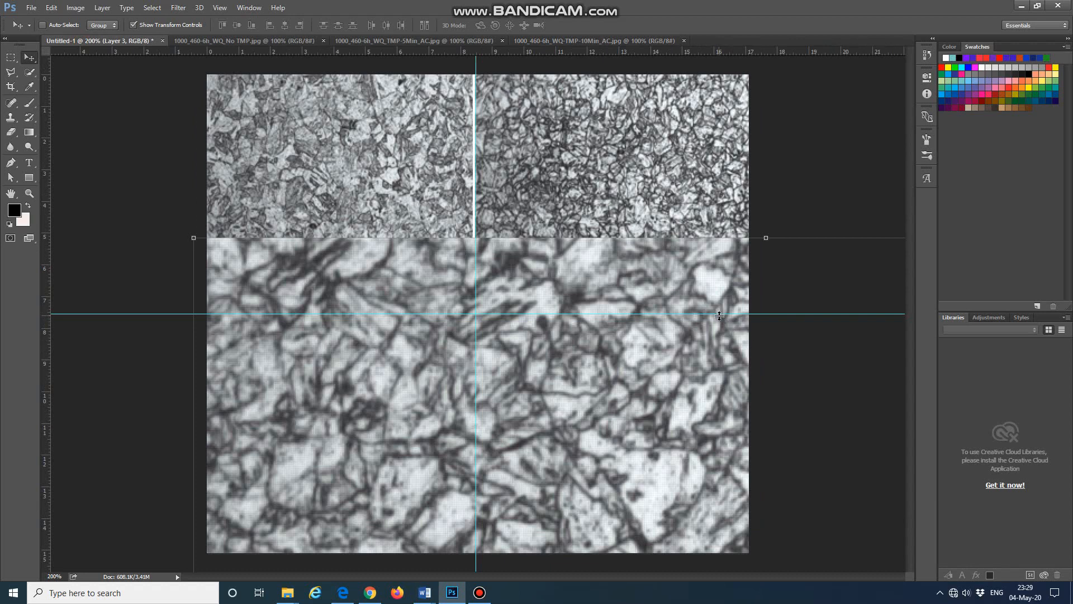
Scale the TMP-10Min micrograph down to about 19.73% × 20.05% within the lower-left quadrant, starting at the horizontal guide.
key("ctrl+minus")
key("ctrl+minus")
key("ctrl+minus")
left_click_drag(694, 510, 456, 342)
key("ctrl+plus")
key("ctrl+plus")
key("ctrl+plus")
key("ctrl+plus")
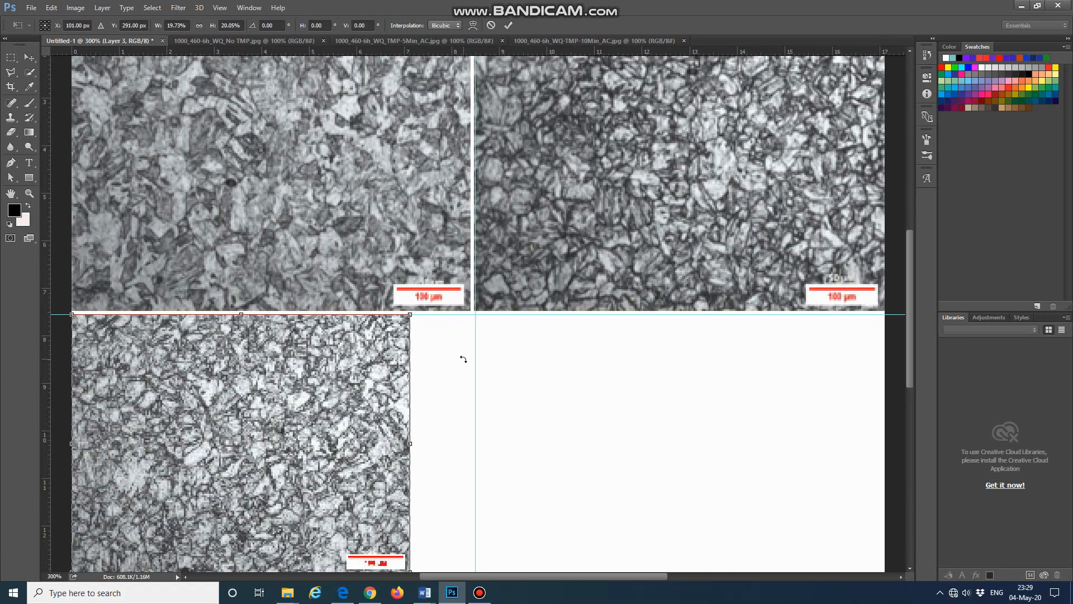
key("ctrl+minus")
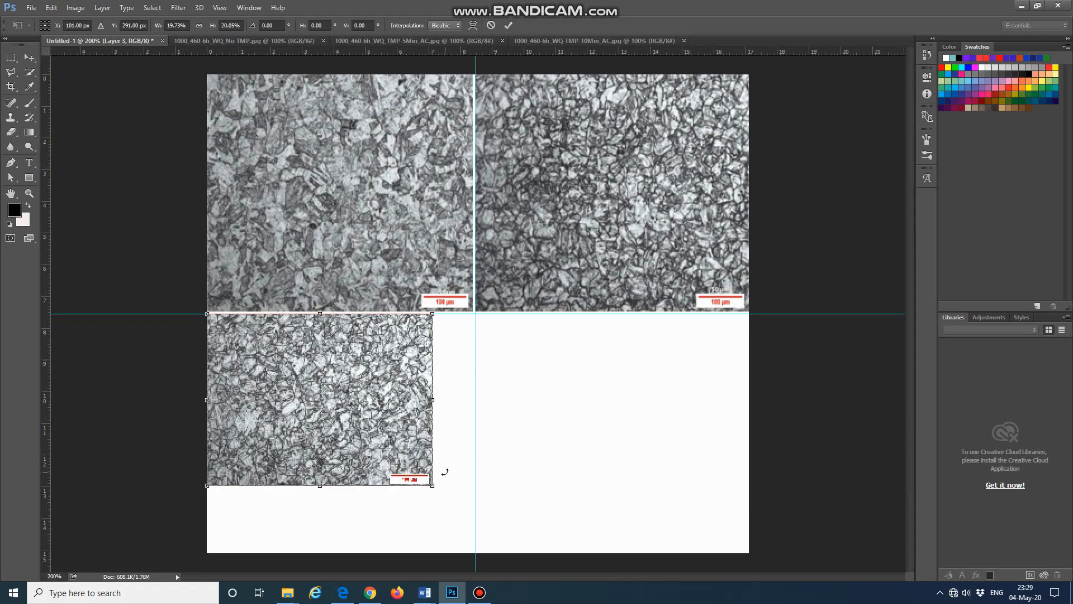
Enlarge the TMP-10Min micrograph to about 23.24% × 27.86% to fill the lower-left quadrant, and apply the transformation.
left_click_drag(432, 486, 441, 544)
left_click_drag(338, 513, 339, 554)
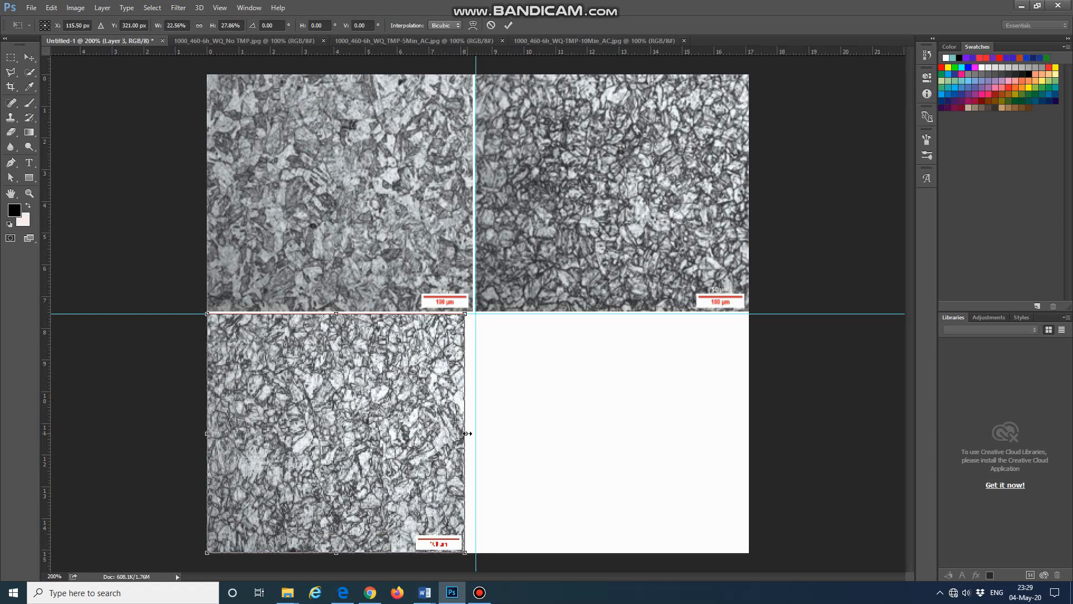
left_click_drag(465, 433, 468, 432)
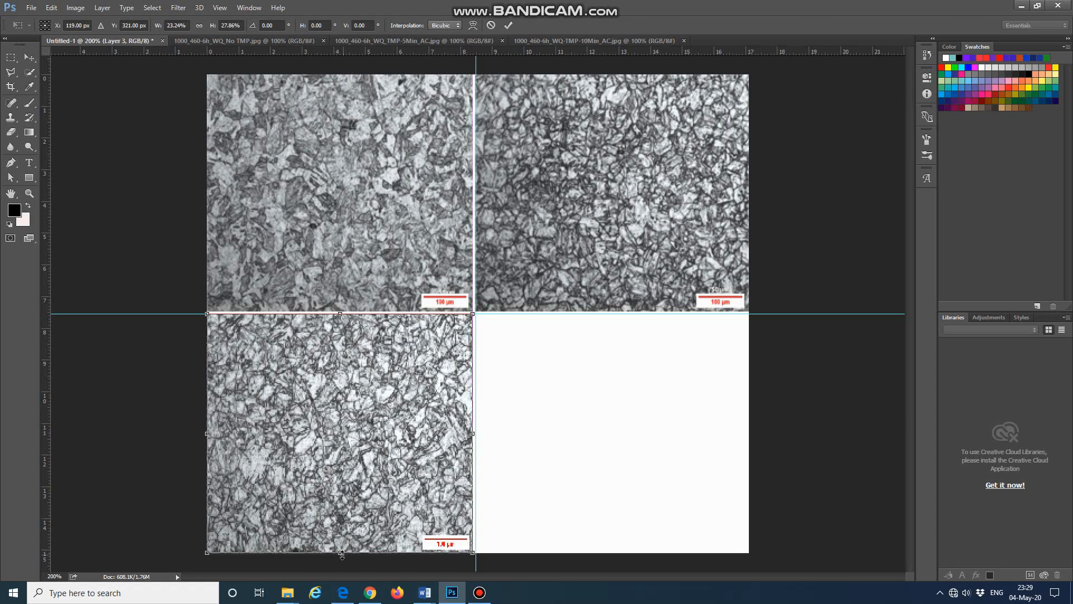
mouse_move(341, 555)
left_mouse_down()
mouse_move(339, 538)
mouse_move(343, 554)
left_mouse_up()
left_click_drag(339, 313, 338, 312)
left_click(32, 9)
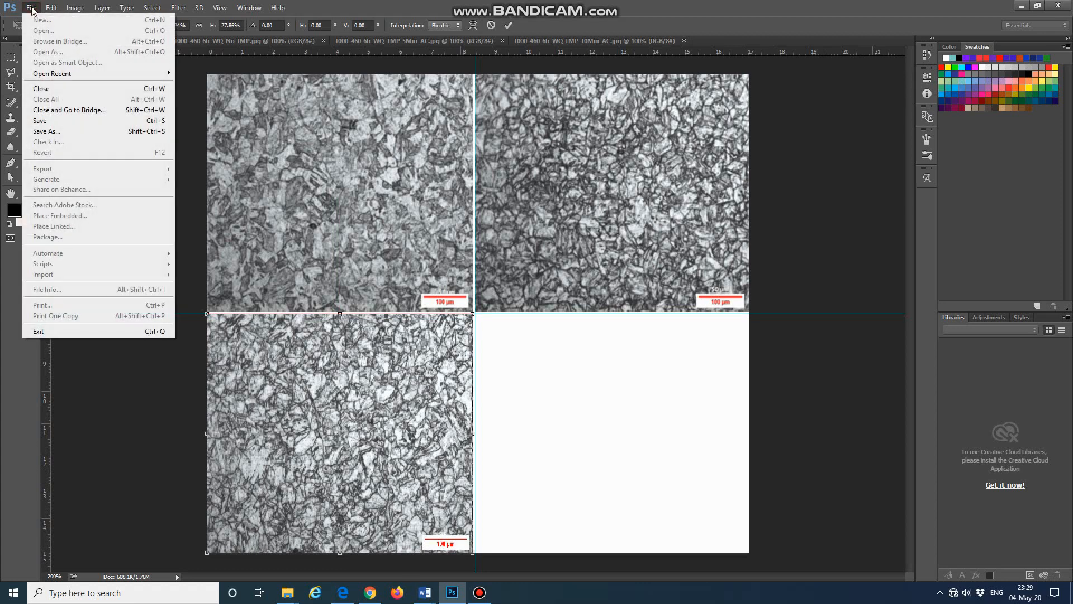
left_click(223, 70)
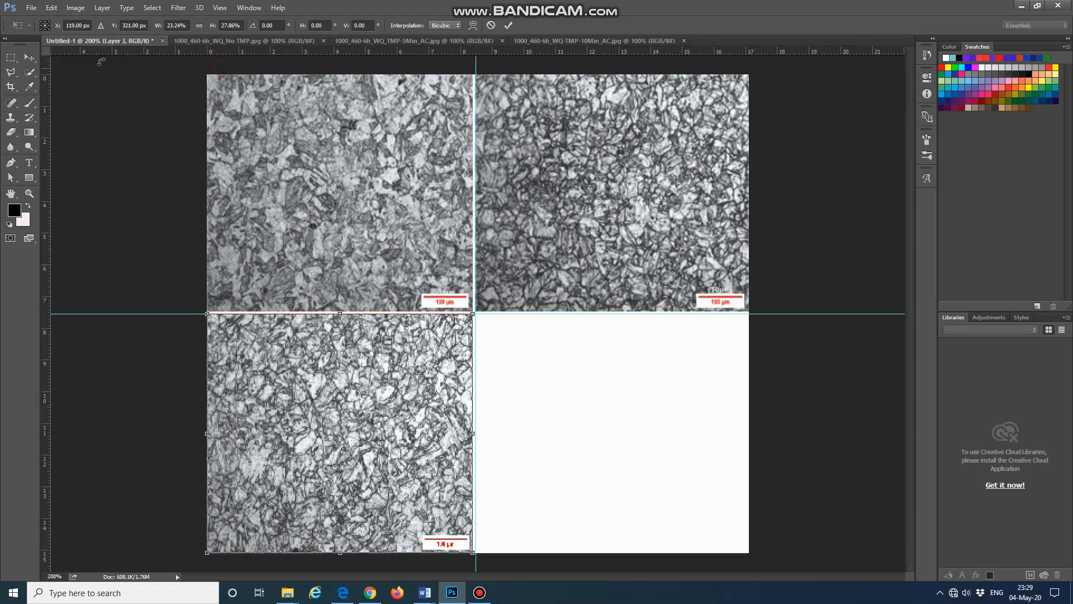
left_click(30, 55)
left_click(494, 226)
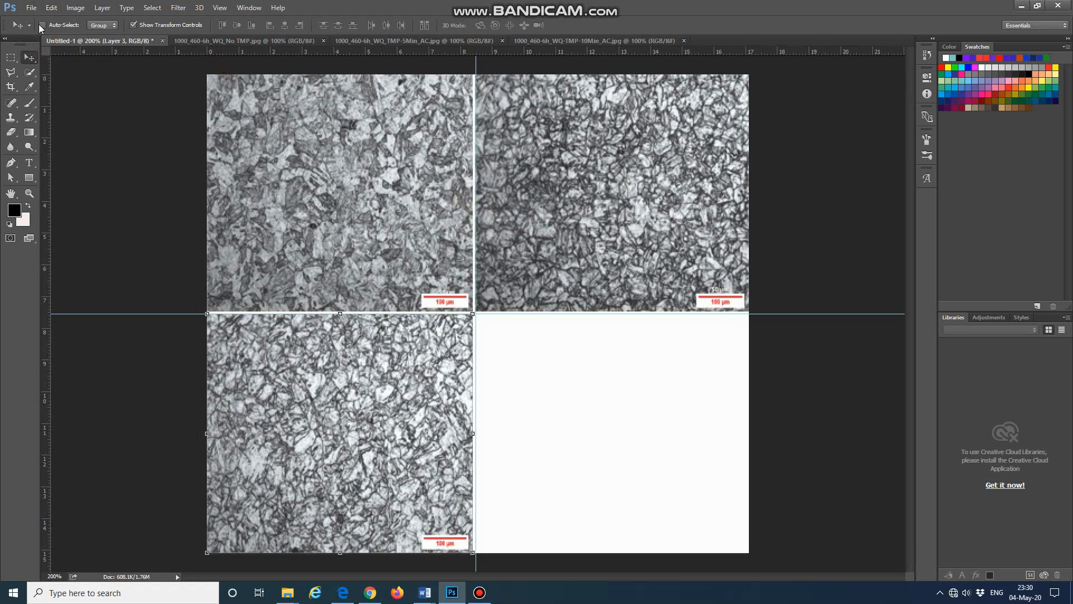
Open the micrograph 1000_460-6h_WQ-TMP-20Min_AC.jpg from the Set-I folder.
left_click(27, 7)
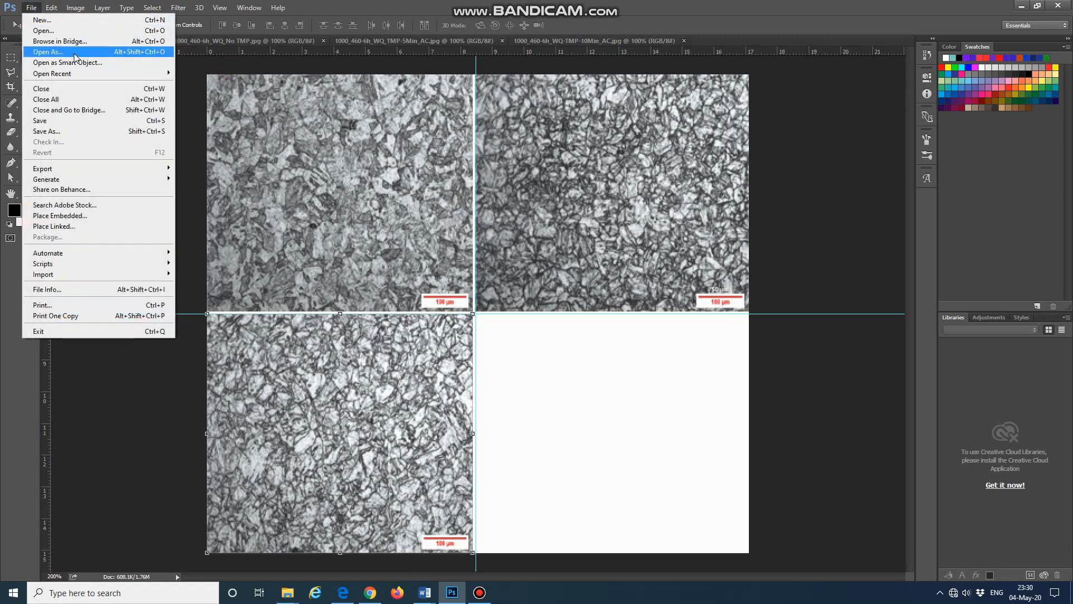
left_click(72, 31)
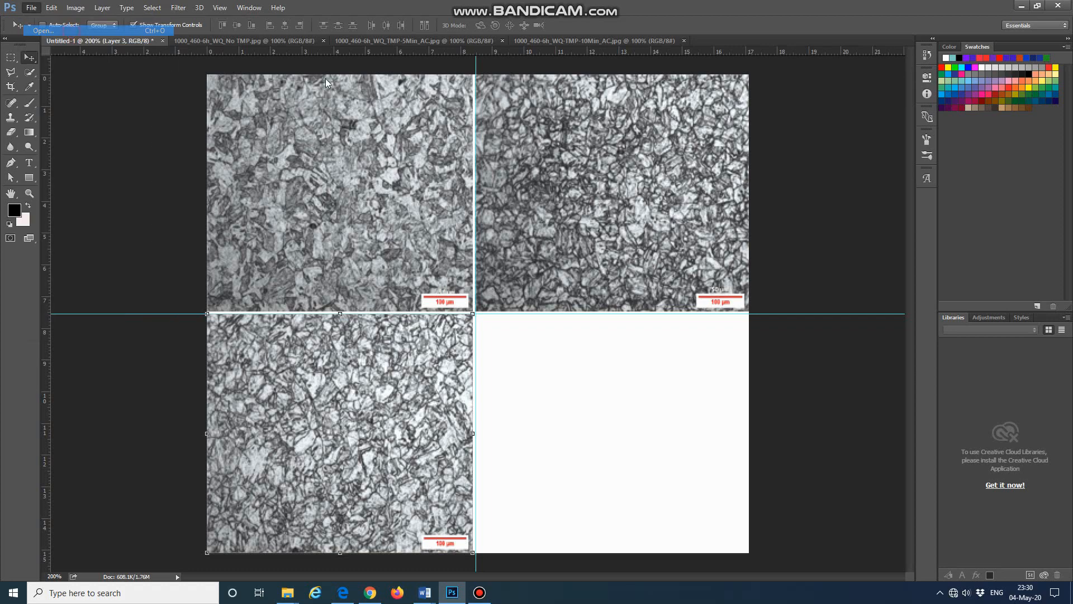
left_click(315, 98)
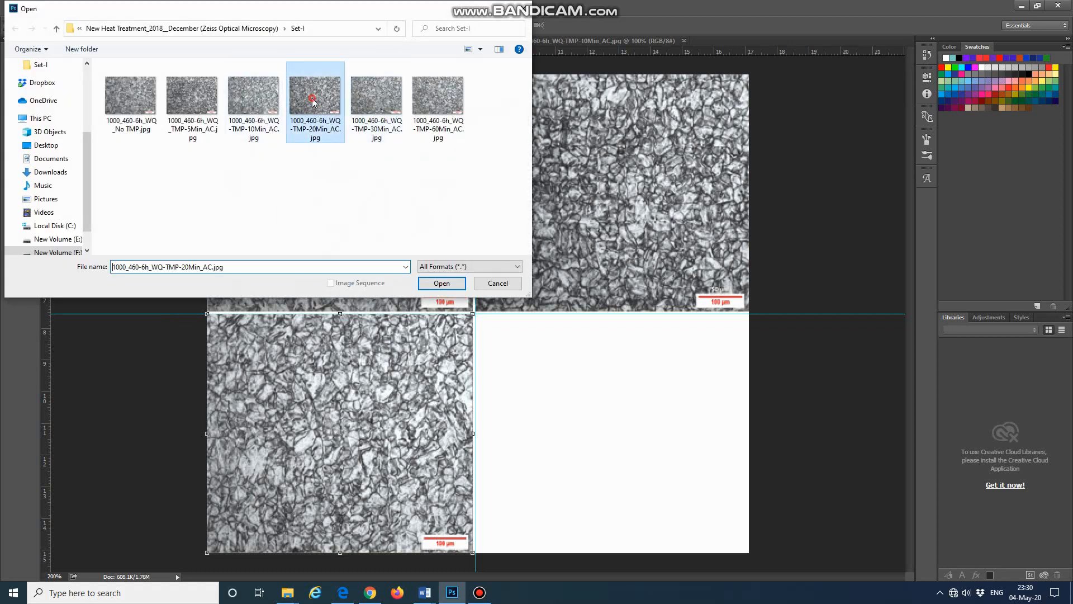
left_click(447, 283)
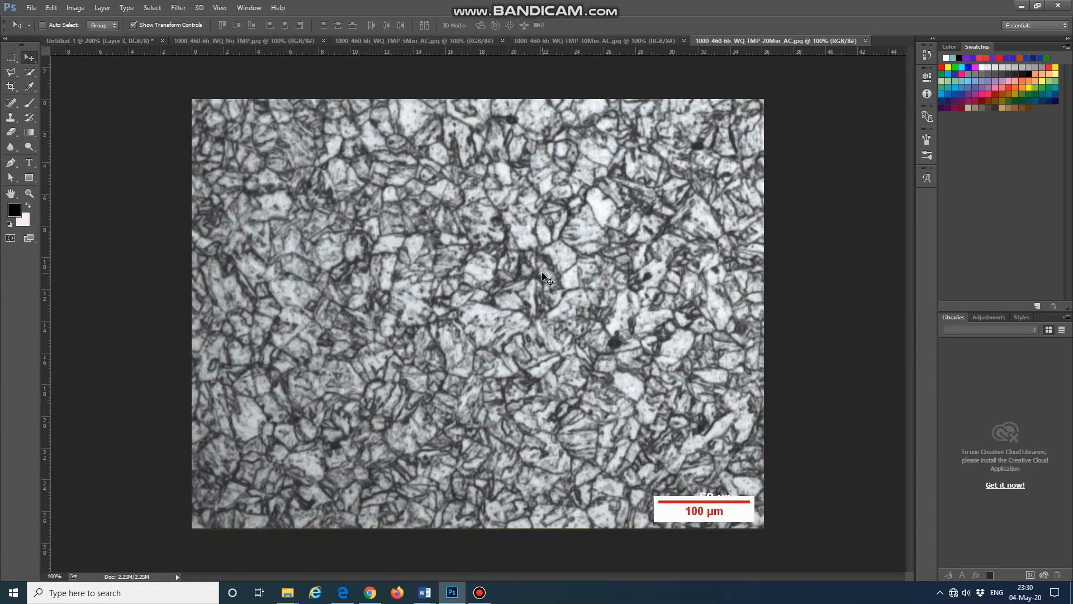
Copy the TMP-20Min micrograph into Untitled-1 as a new layer, dock its window back, and return to Untitled-1.
left_click_drag(800, 70, 774, 206)
left_click_drag(833, 315, 570, 414)
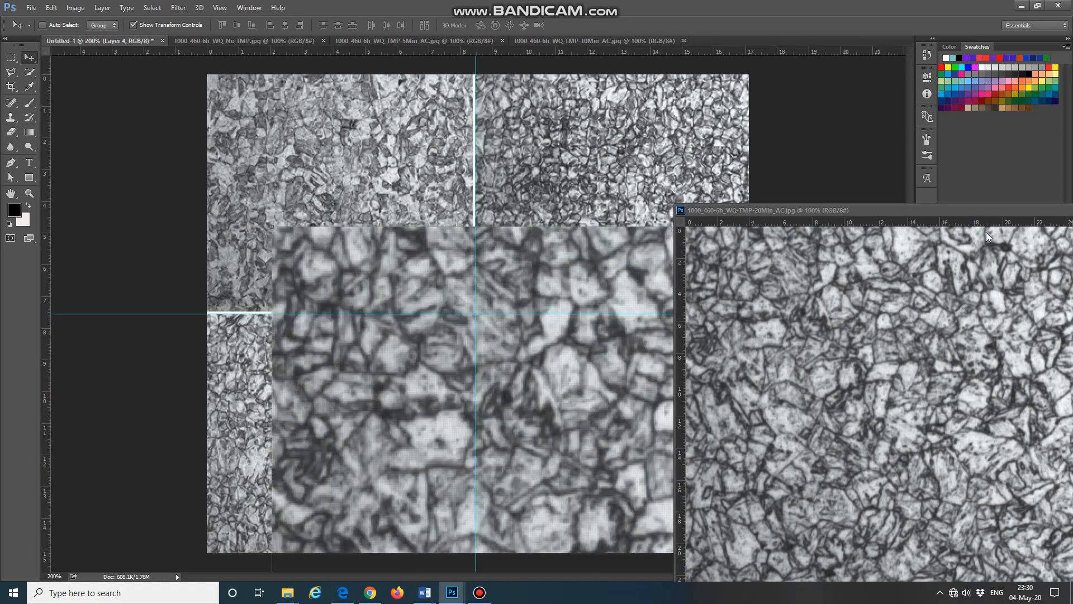
left_click_drag(764, 209, 770, 42)
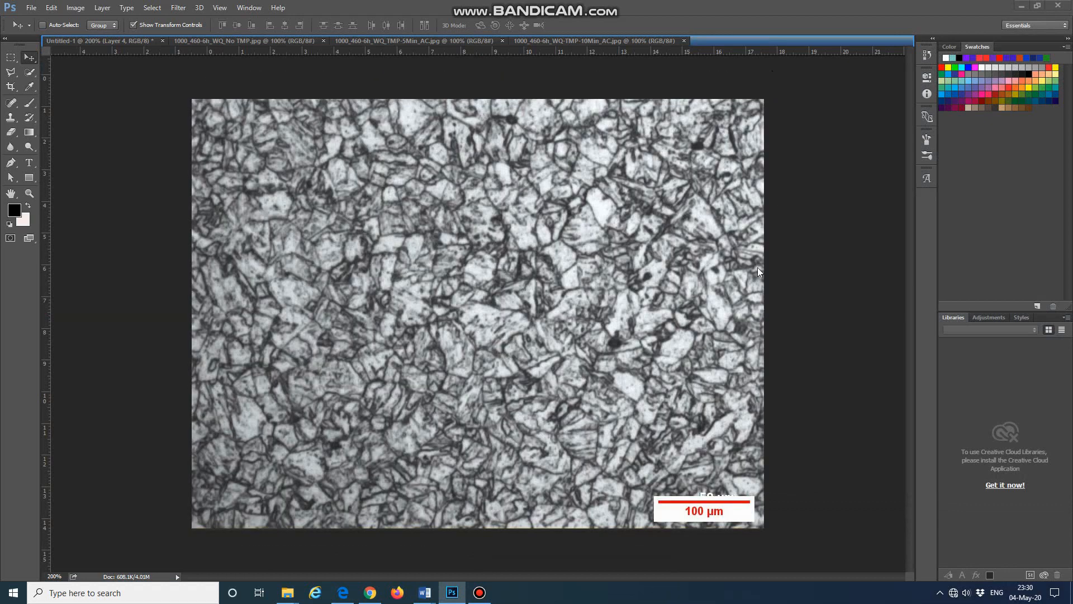
left_click(110, 39)
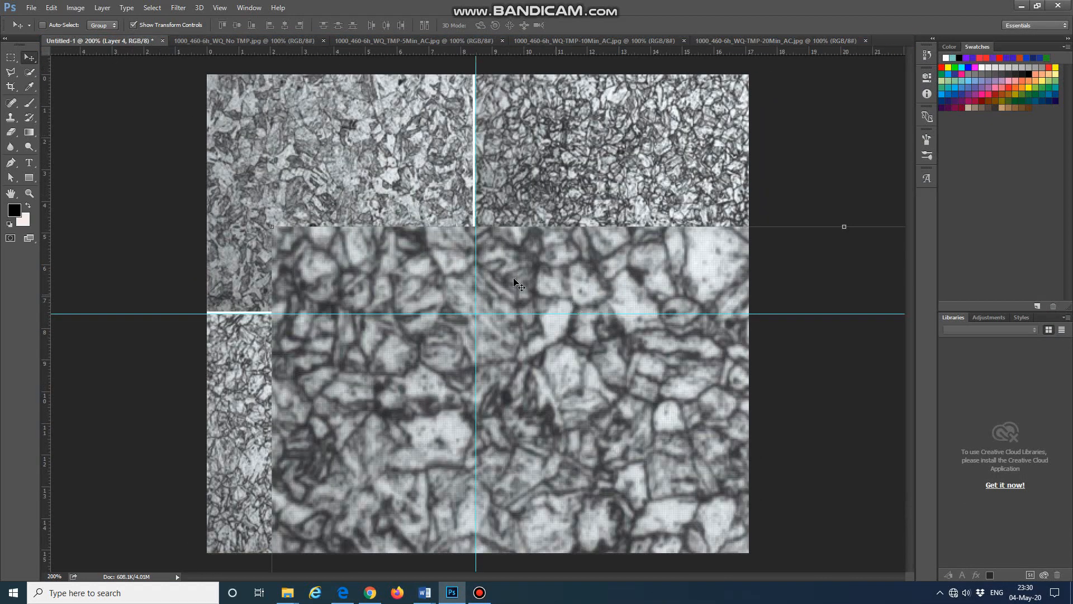
Scale the TMP-20Min micrograph down to about 33.30% × 33.20%, repositioning it over the canvas to reach its corners.
left_click_drag(500, 311, 460, 208)
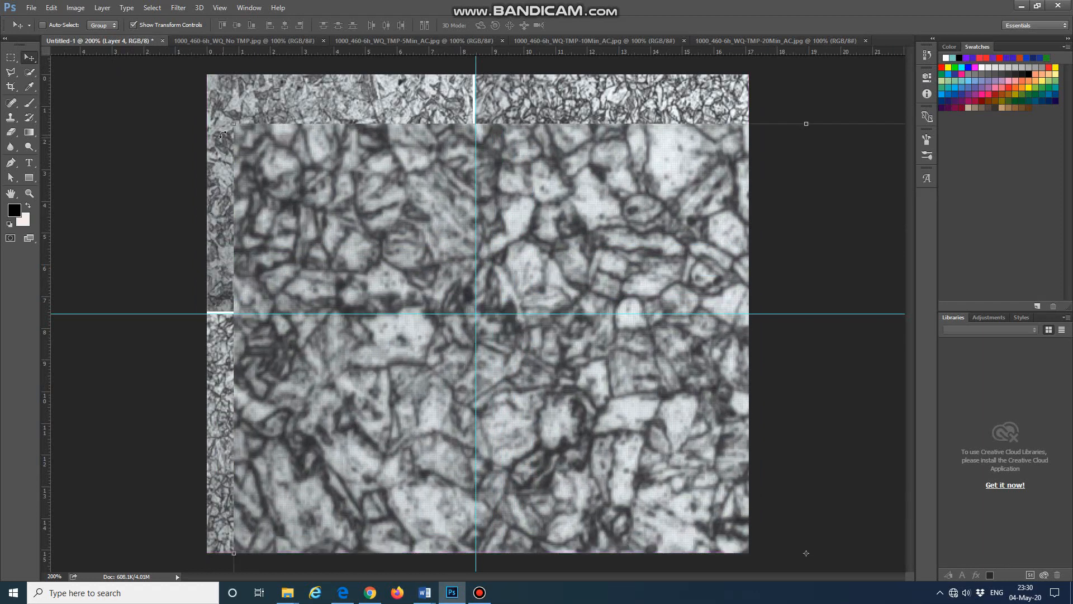
left_click_drag(232, 120, 431, 272)
left_click_drag(543, 398, 307, 233)
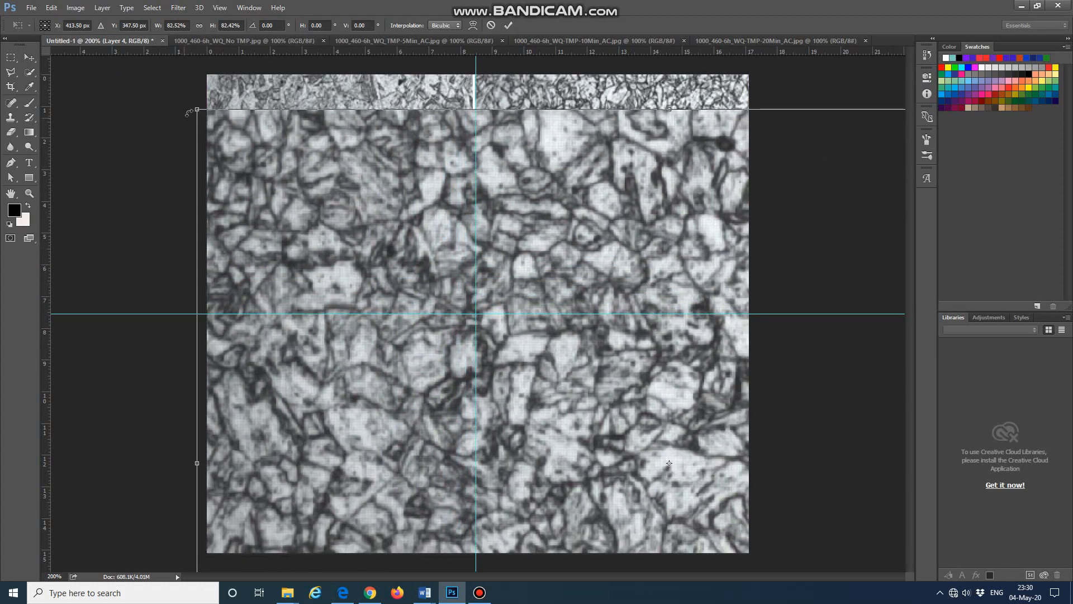
left_click_drag(198, 109, 515, 347)
left_click_drag(557, 401, 391, 290)
left_click_drag(391, 291, 195, 165)
left_click_drag(154, 111, 400, 296)
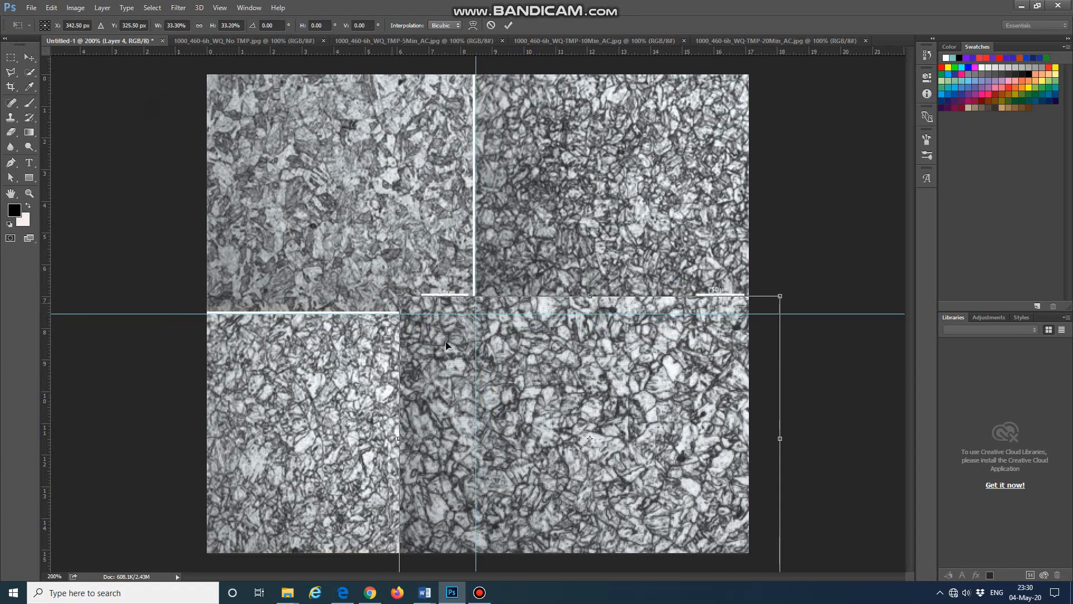
Shrink the TMP-20Min micrograph to about 22.07% × 22.01% and move it into the lower-right quadrant.
left_click_drag(545, 395, 400, 227)
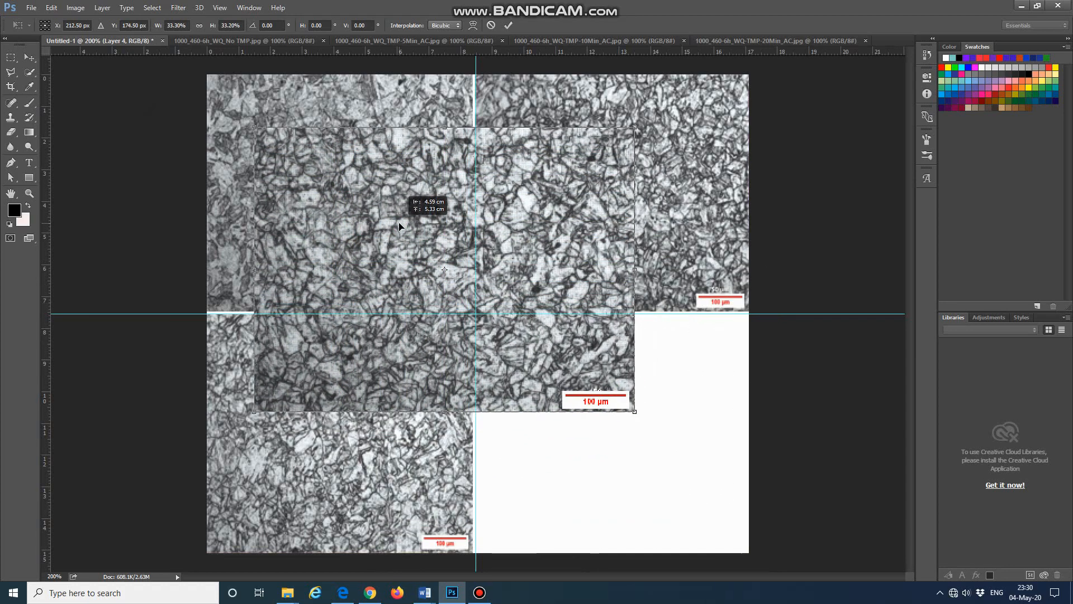
left_click_drag(636, 412, 496, 328)
left_click_drag(397, 223, 641, 417)
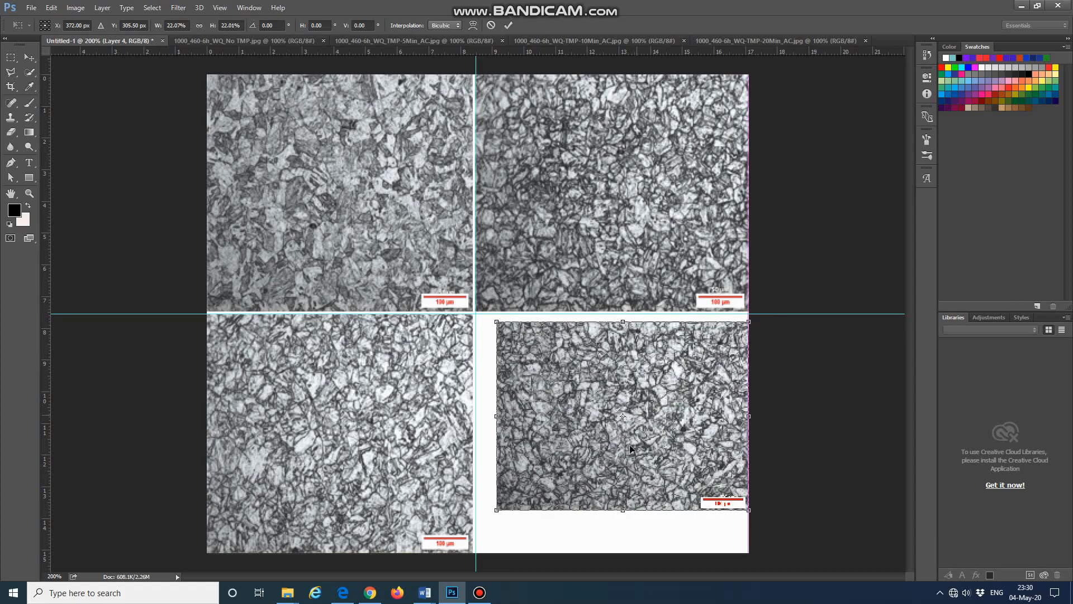
Switch to Word, add the line "Use Shift button when decreasing the size of the image" below the screen-zoom tip, and return to Photoshop.
mouse_move(425, 593)
left_click(538, 565)
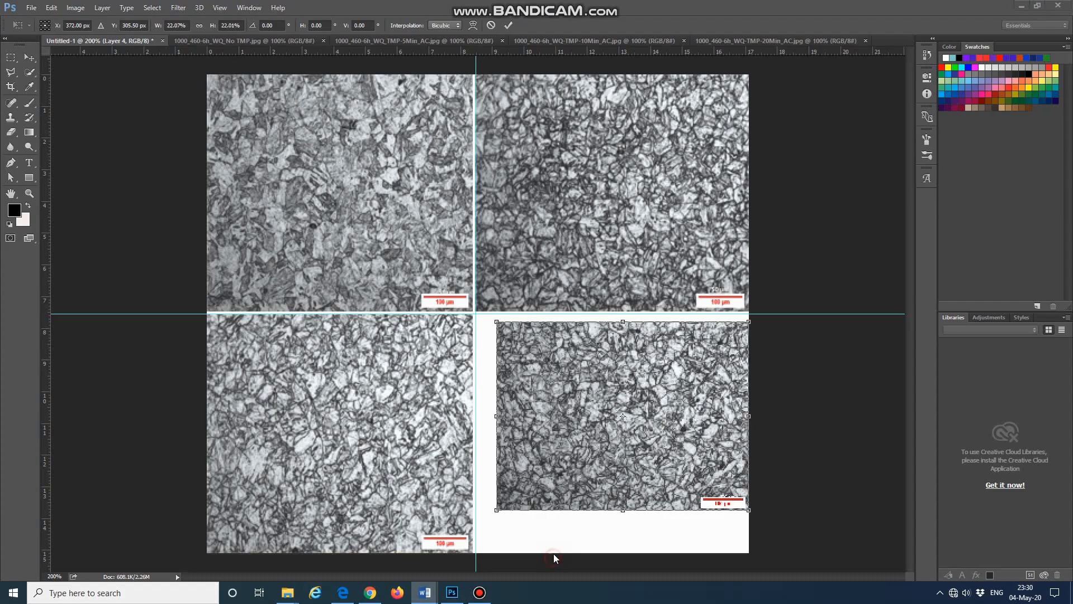
left_click(472, 468)
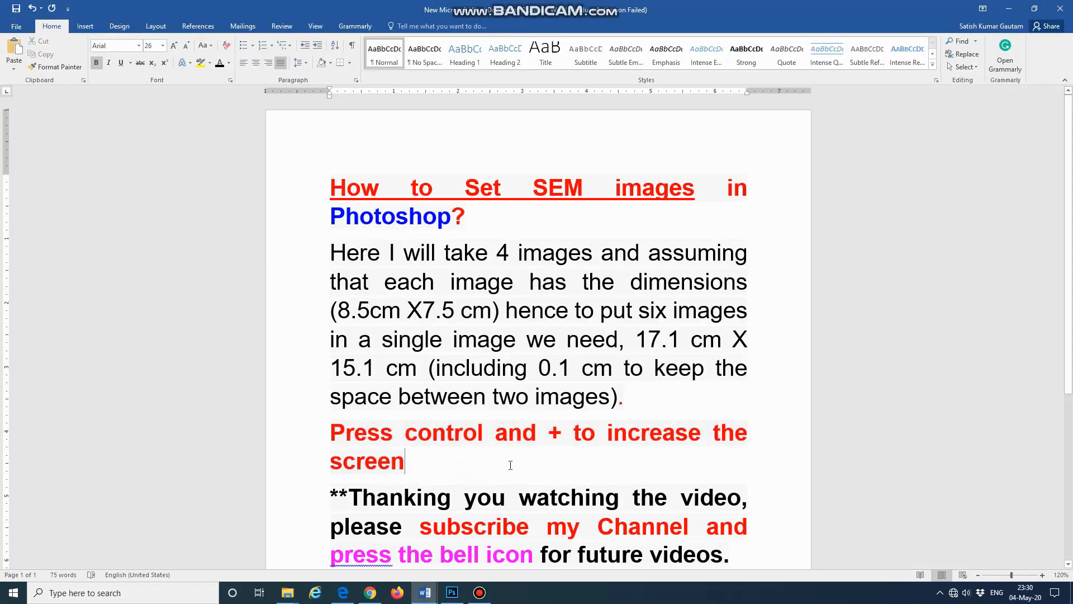
key("Return")
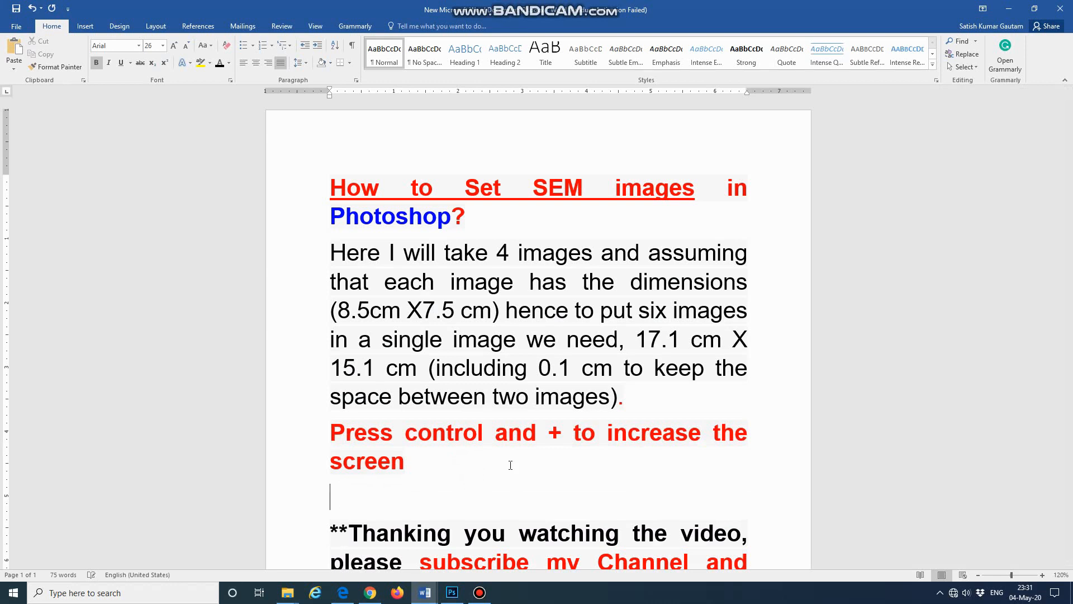
type("Use Shift")
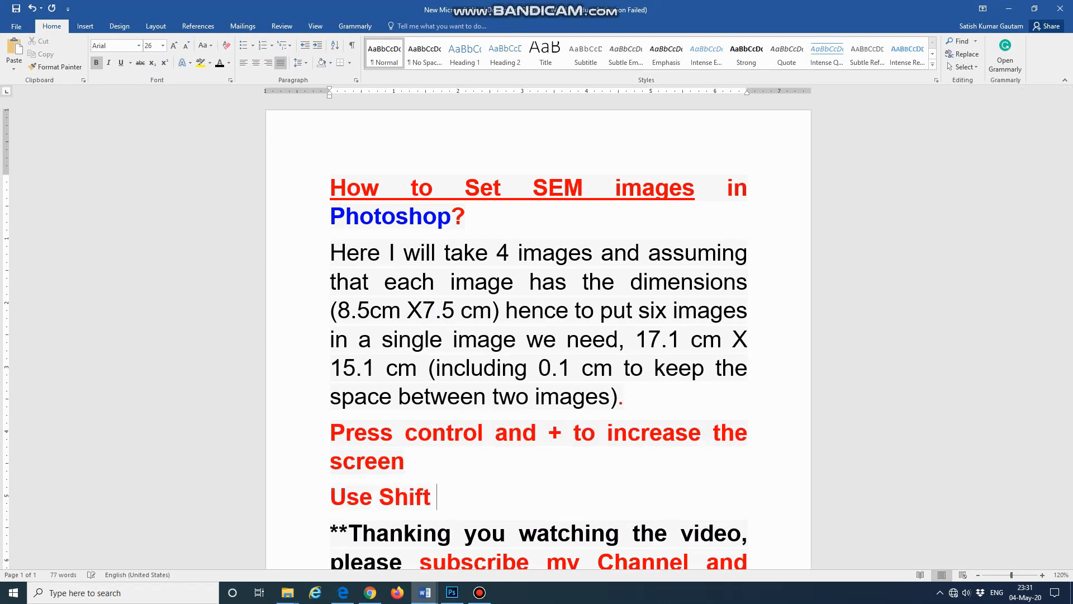
type(" button when")
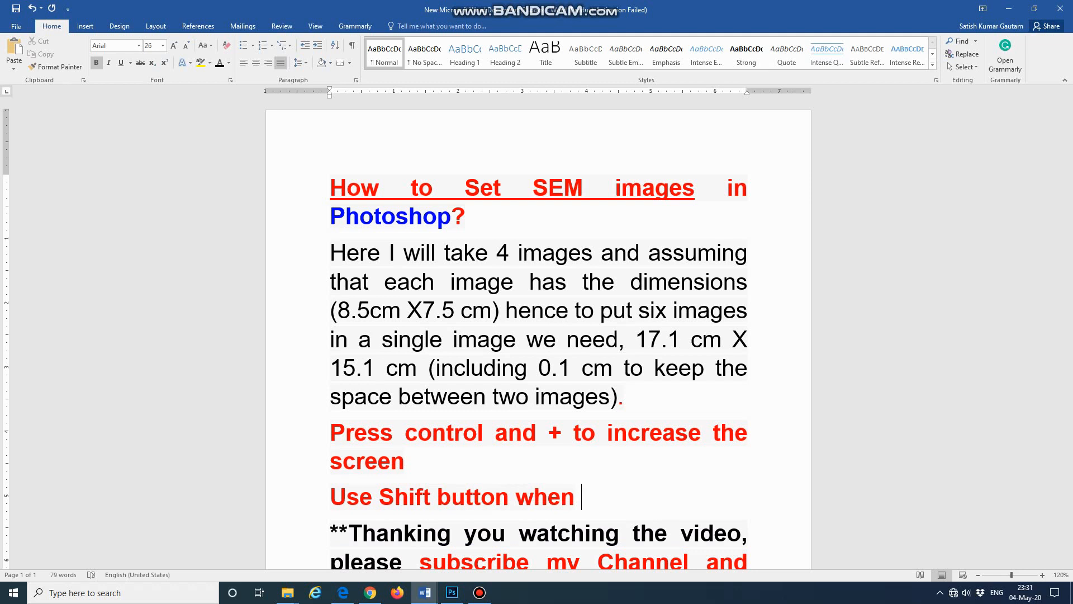
type(" decreasing ")
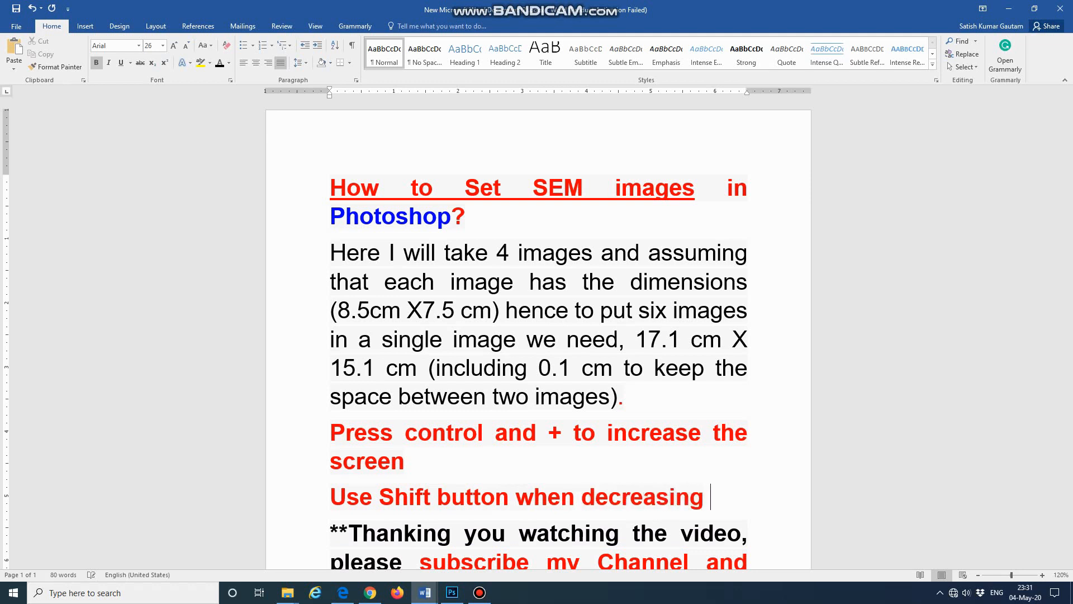
type("the size of the image")
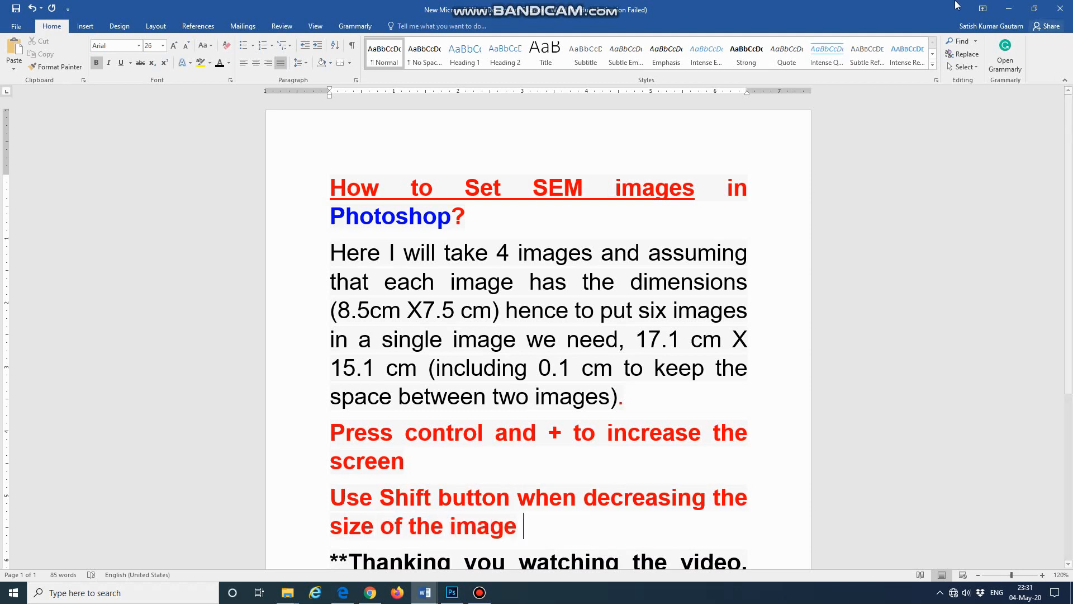
left_click(1009, 9)
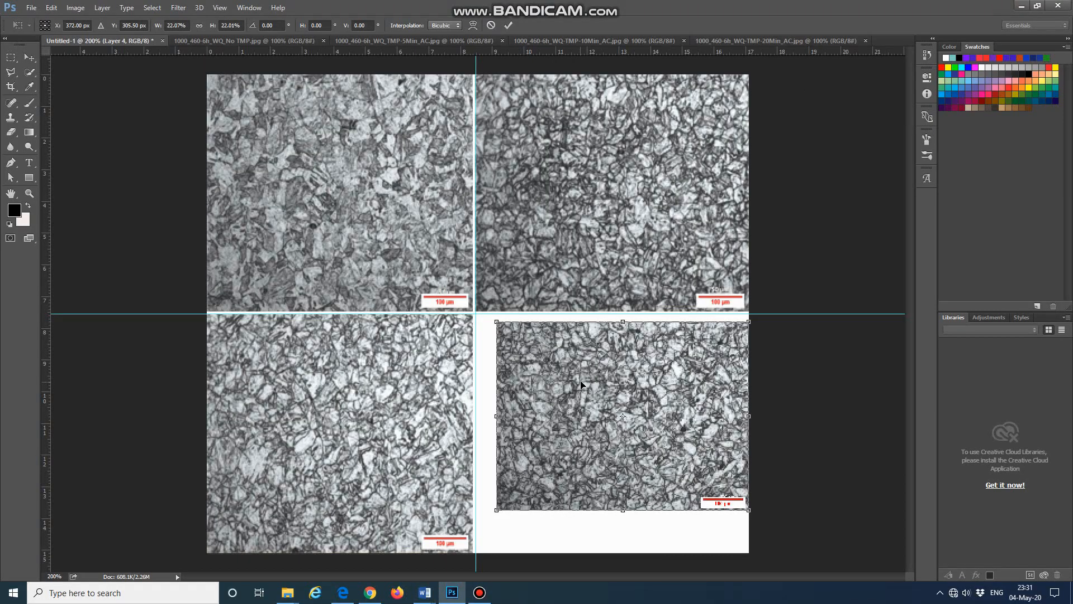
Align the TMP-20Min micrograph to the guides, enlarge it to about 23.83% × 27.86% to fill the lower-right quadrant, and apply the transformation.
left_click_drag(585, 387, 567, 381)
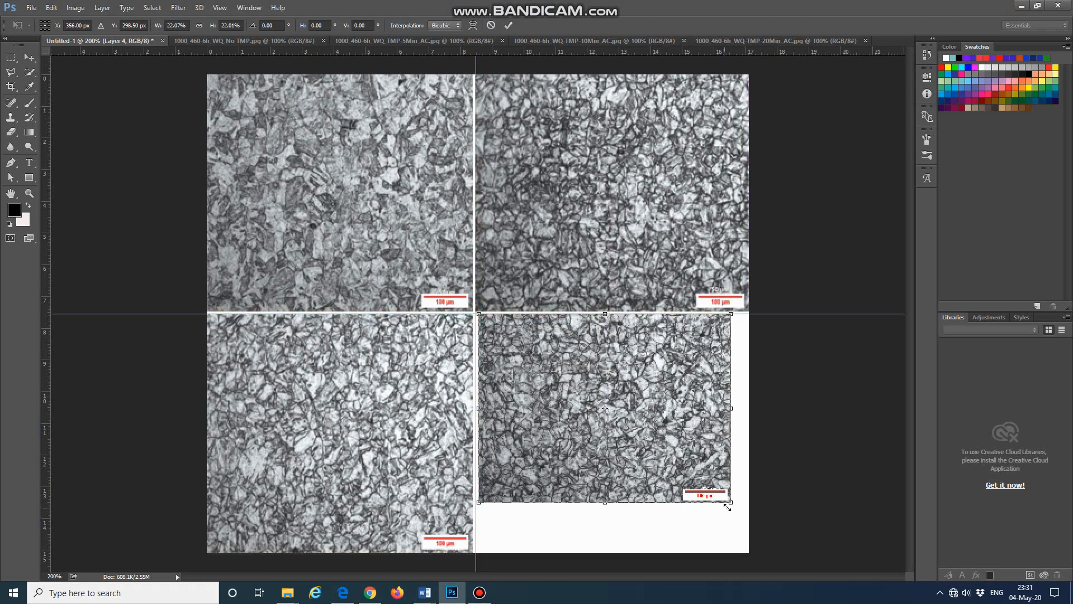
mouse_move(606, 501)
left_mouse_down()
mouse_move(611, 540)
mouse_move(608, 502)
left_mouse_up()
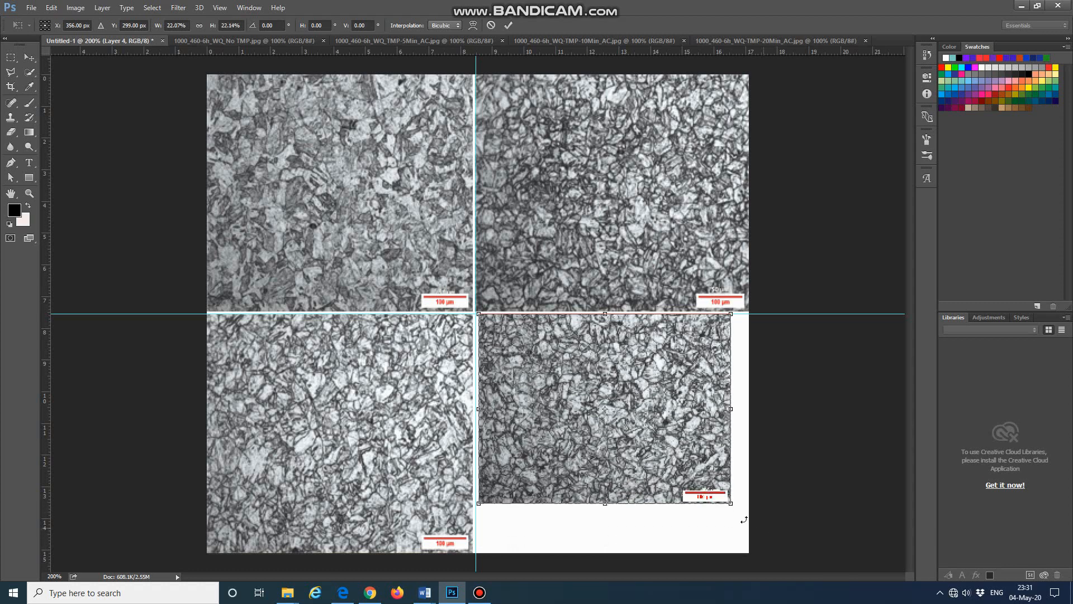
left_click_drag(730, 502, 735, 531)
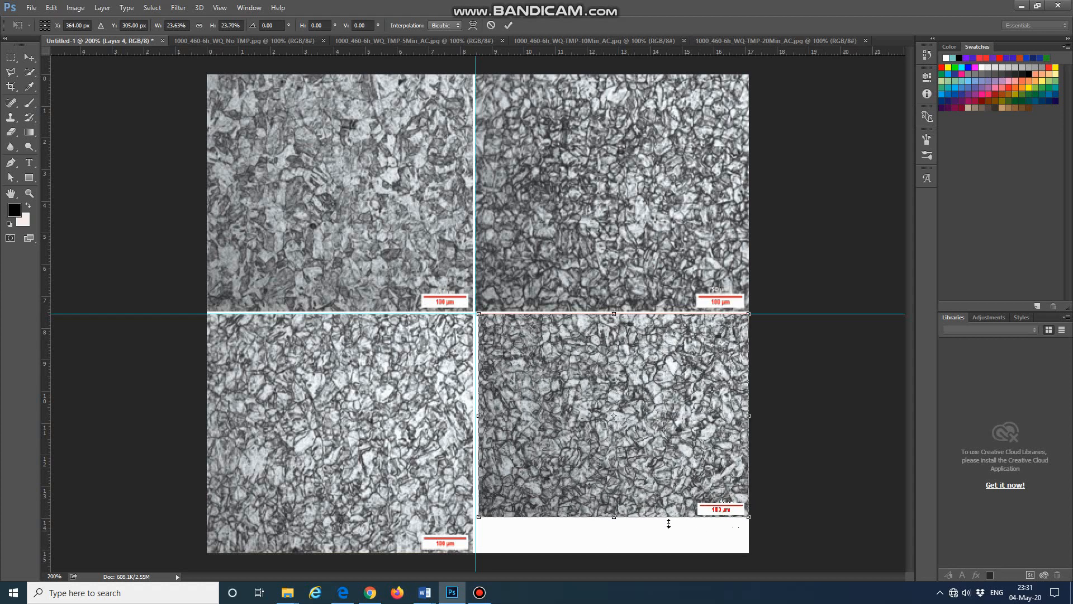
left_click_drag(613, 520, 613, 553)
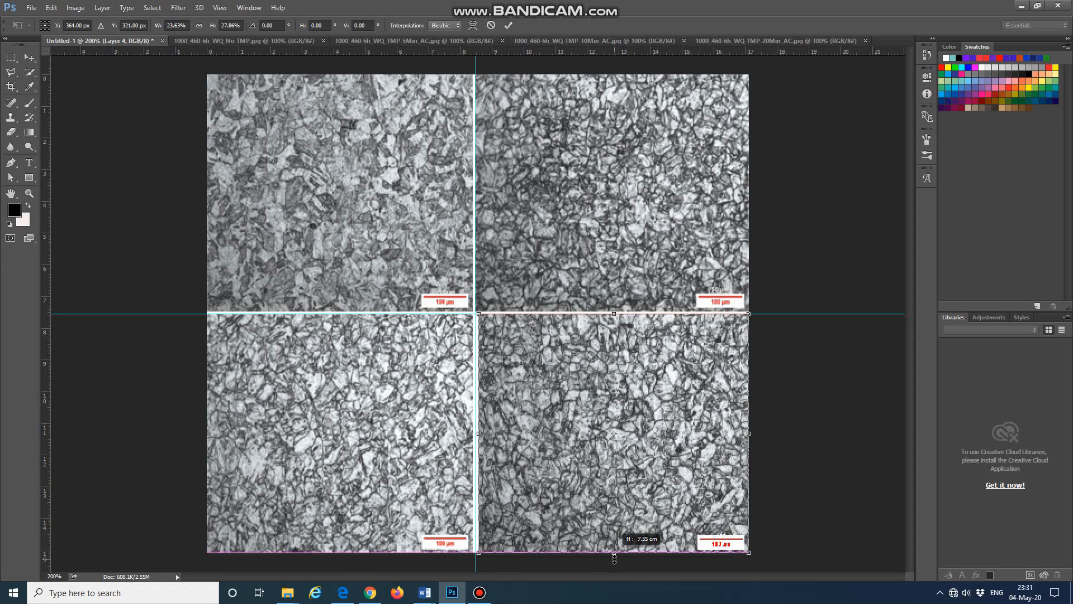
left_click_drag(615, 558, 614, 557)
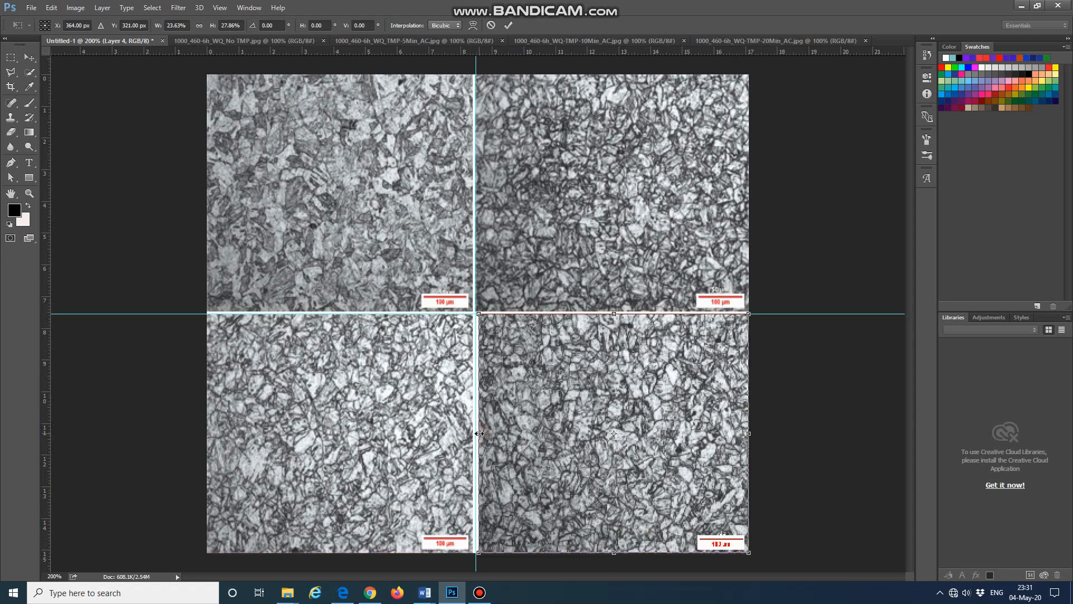
left_click_drag(480, 433, 479, 433)
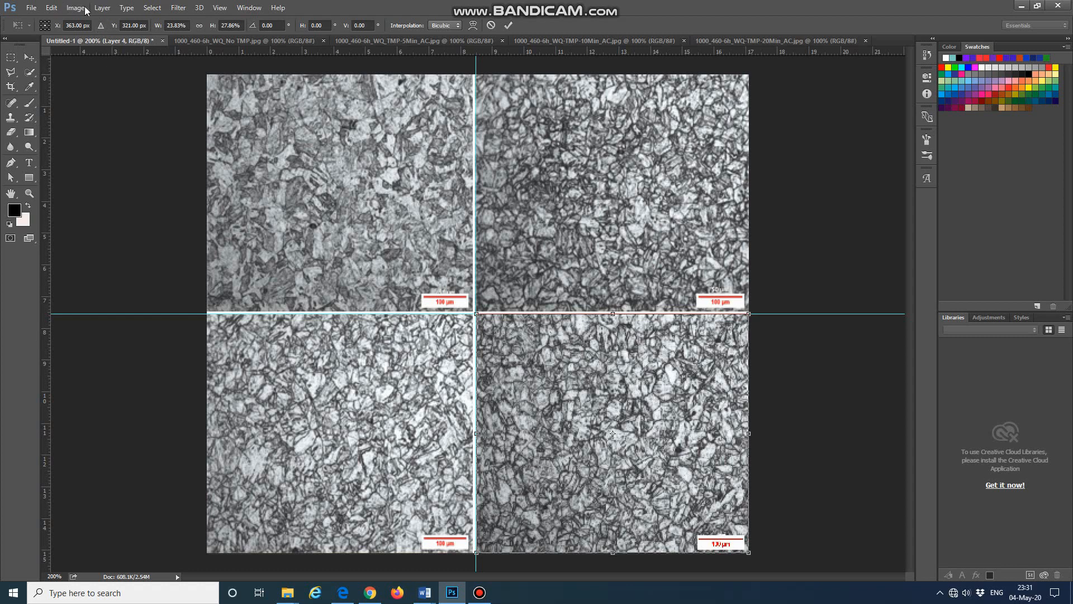
left_click(29, 58)
left_click(503, 223)
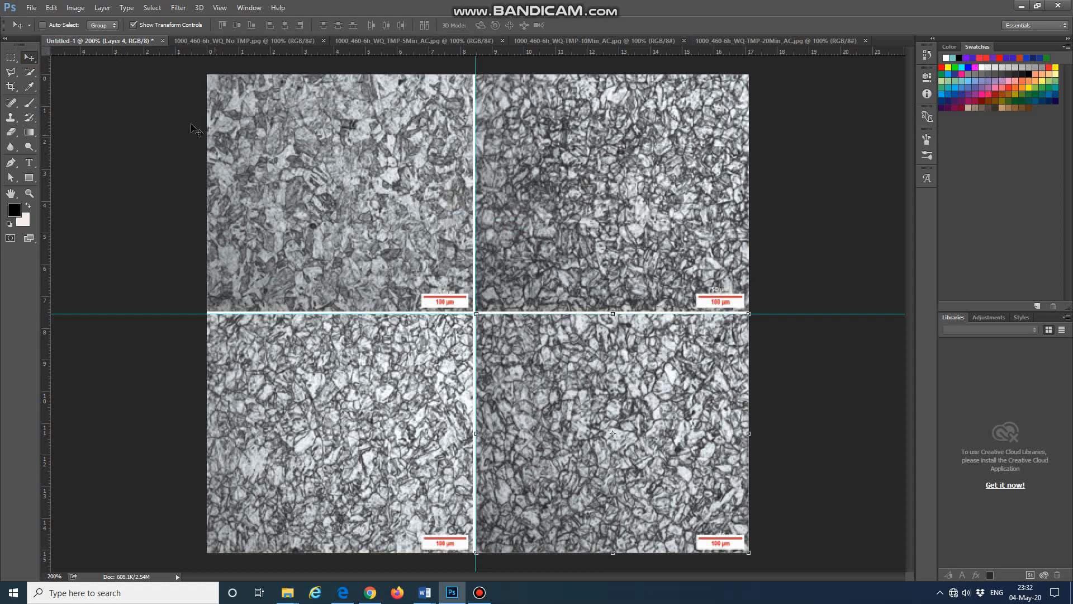
Load the Stamp Edge tool preset and draw a rectangle about 26 × 23 px at the No TMP micrograph's upper-left corner.
left_click(29, 25)
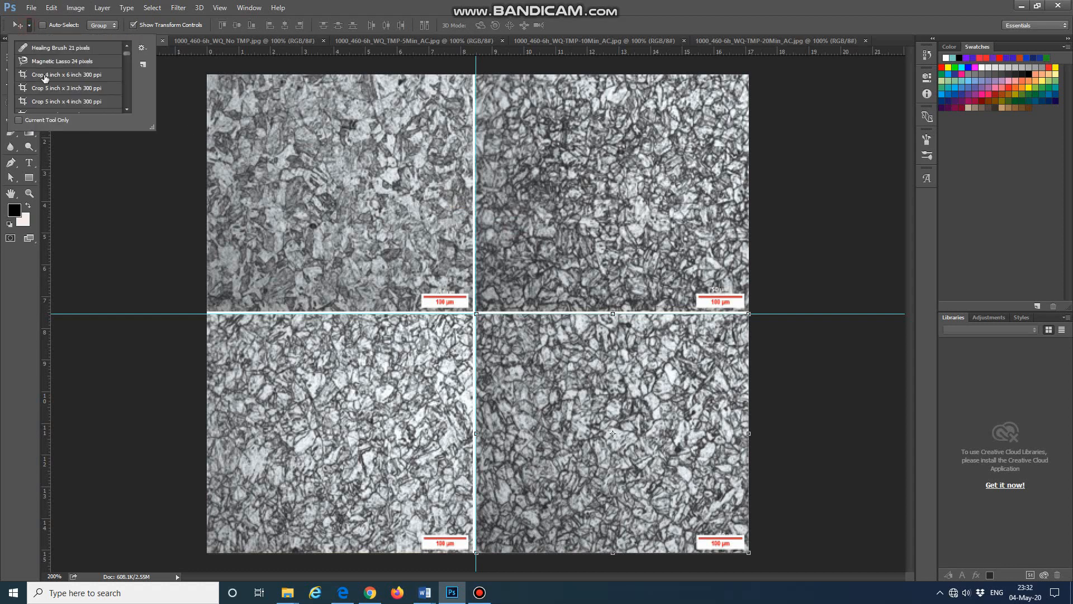
scroll(66, 73, "down", 6)
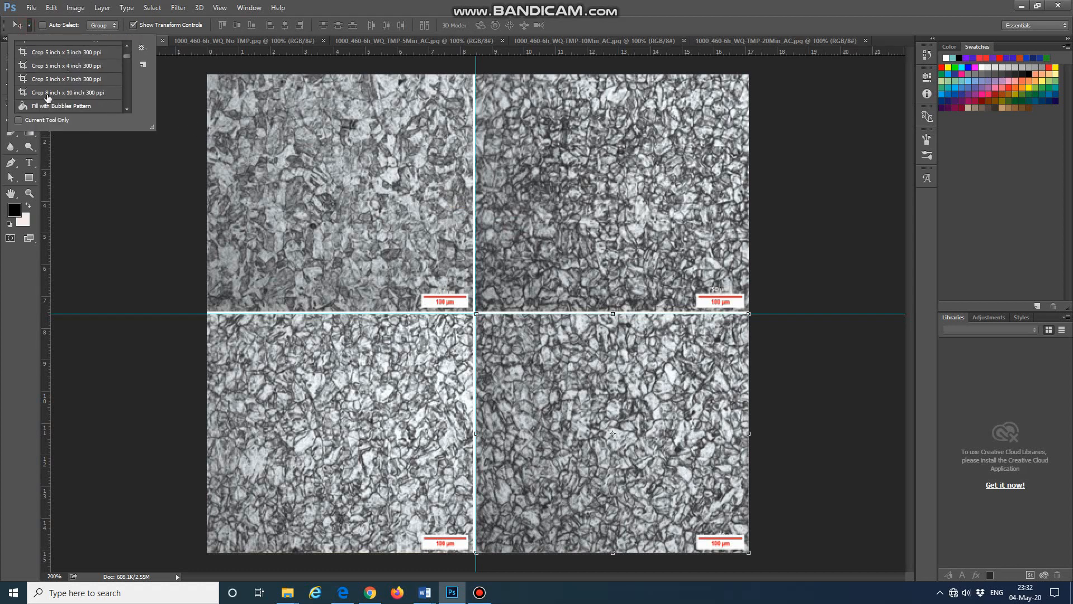
scroll(48, 99, "down", 2)
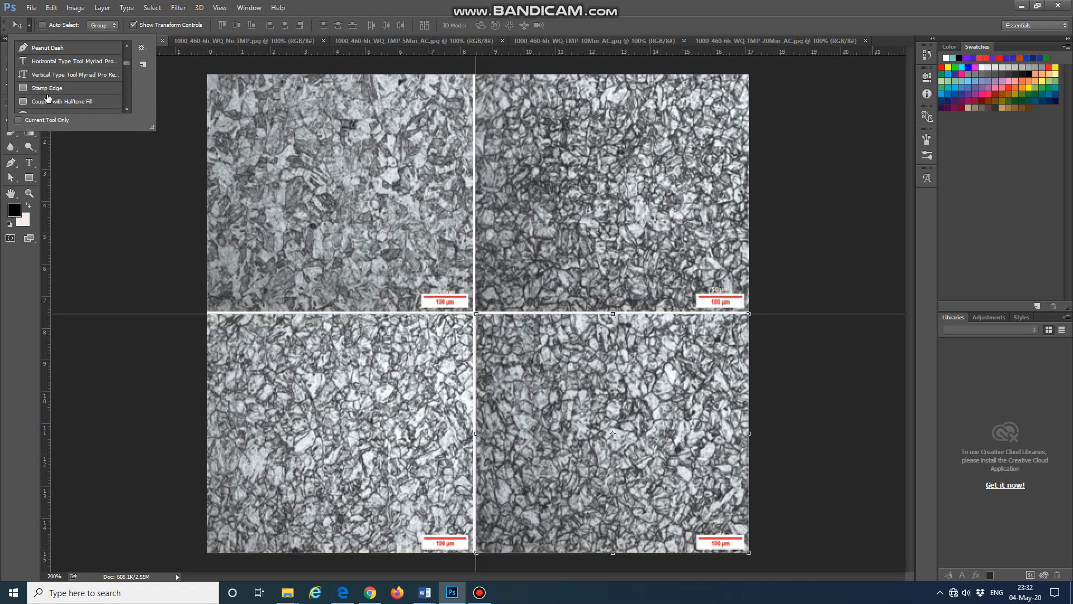
left_click(48, 88)
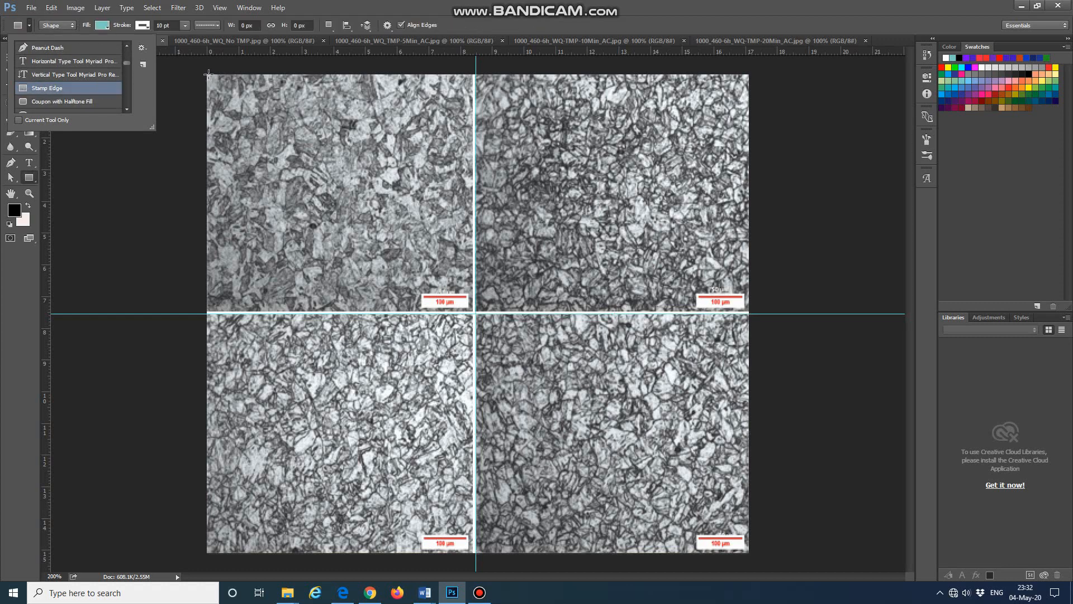
left_click_drag(206, 74, 234, 101)
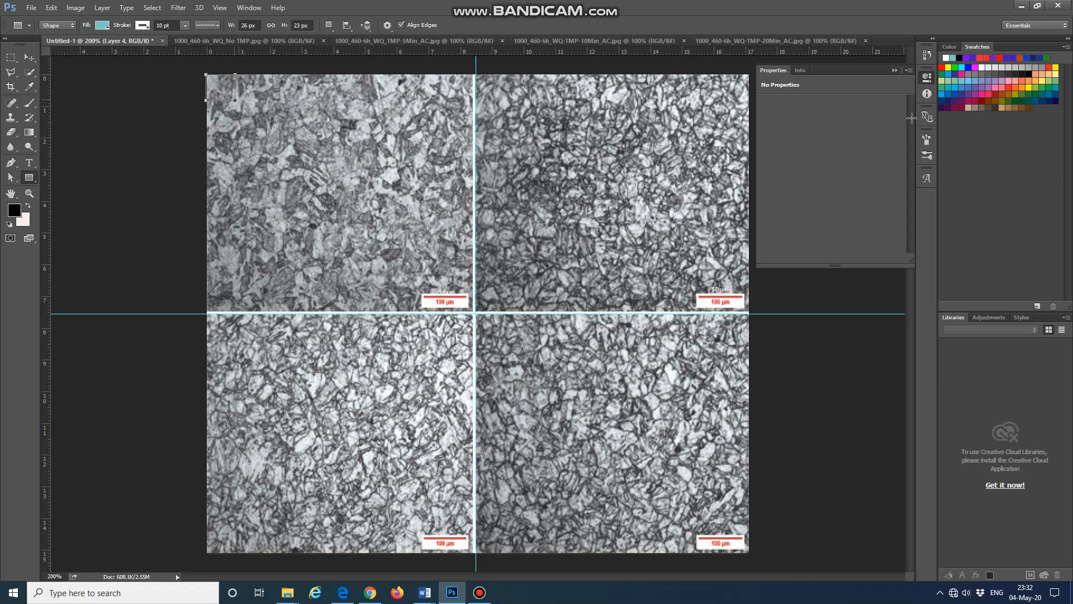
Set the rectangle's size to 81 × 65 px and change its stroke to a solid line.
left_click(782, 106)
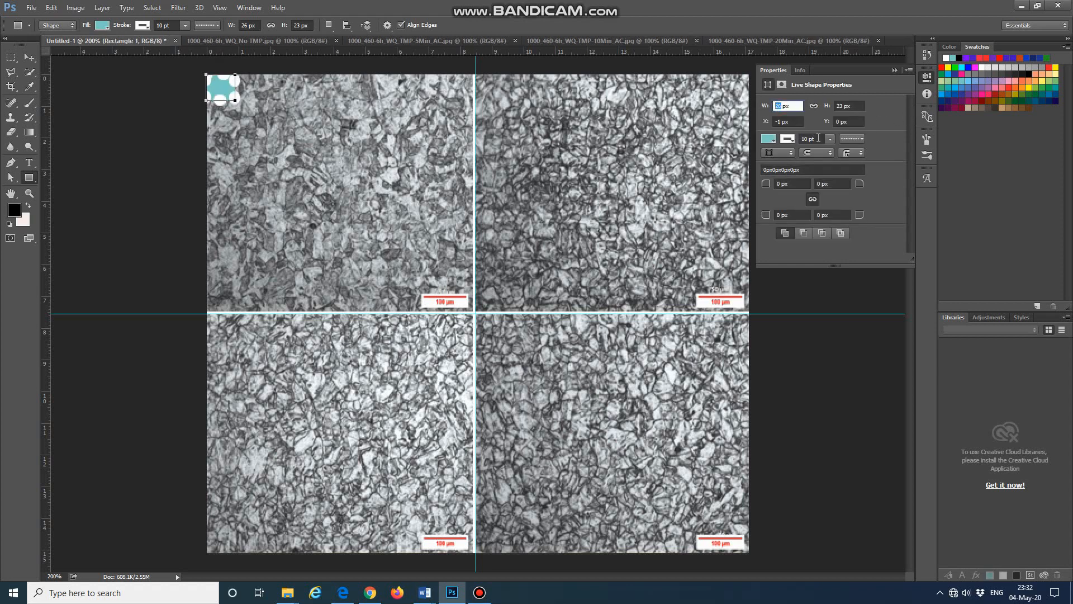
type("81")
left_click(839, 106)
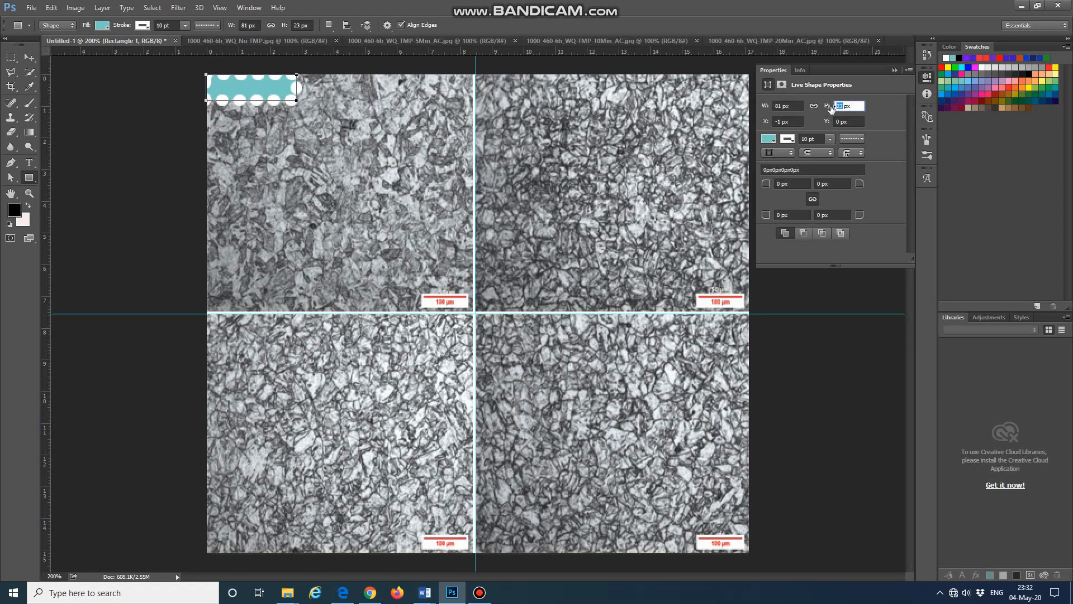
type("65")
left_click(857, 140)
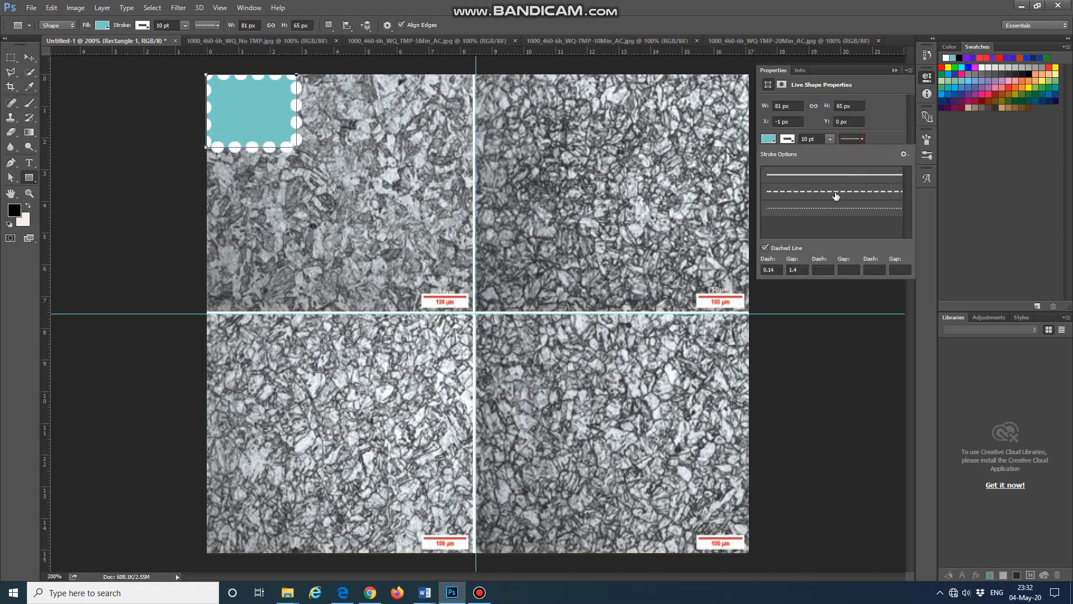
left_click(829, 183)
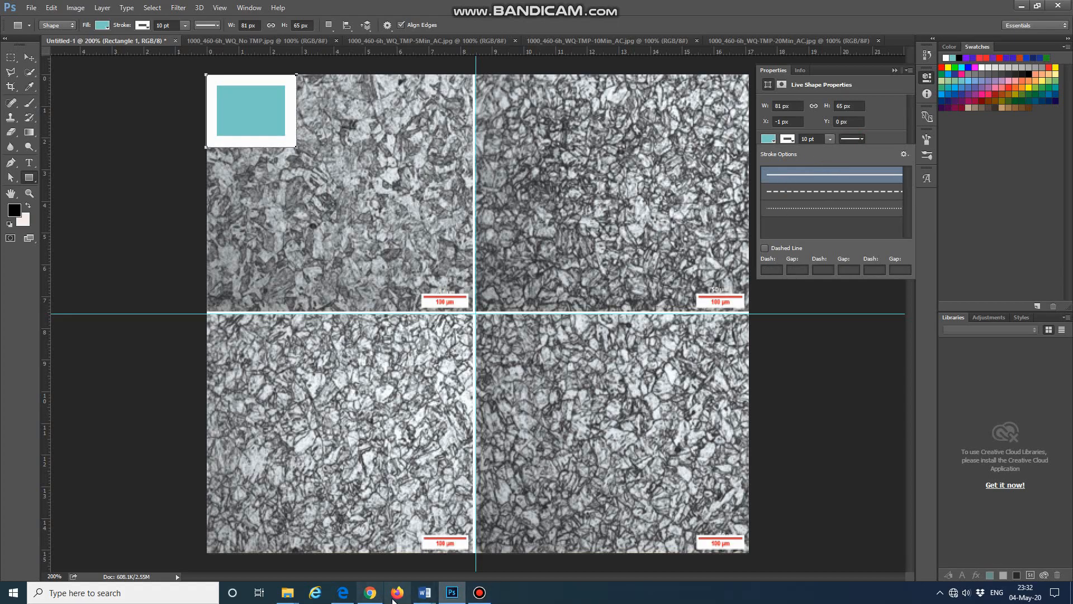
Switch to Chrome, play the track A Trip Around the Moon in the YouTube Audio Library, and return to Photoshop.
left_click(371, 597)
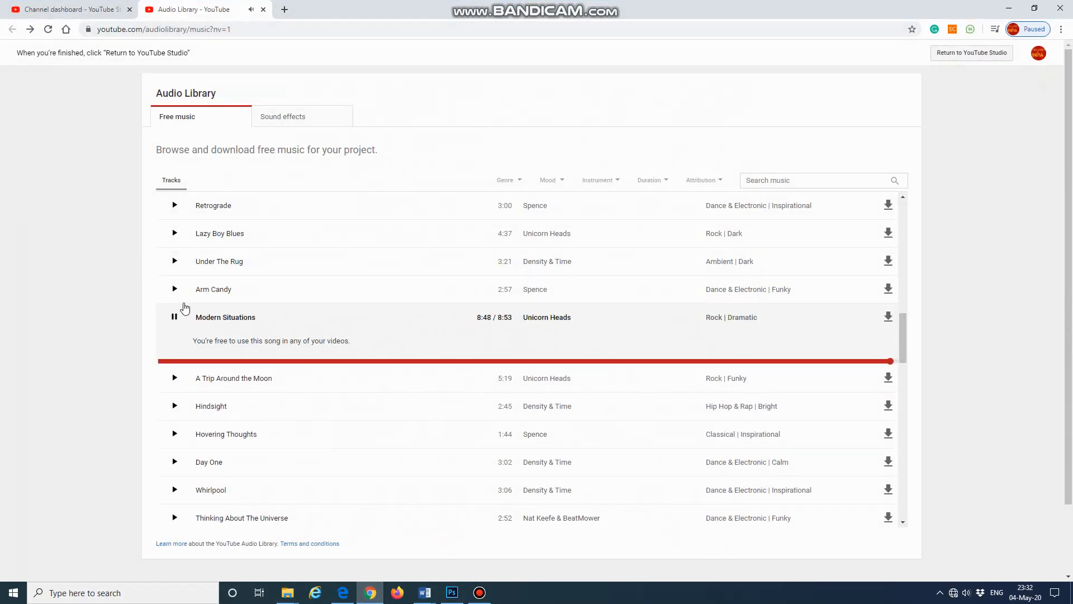
left_click(174, 378)
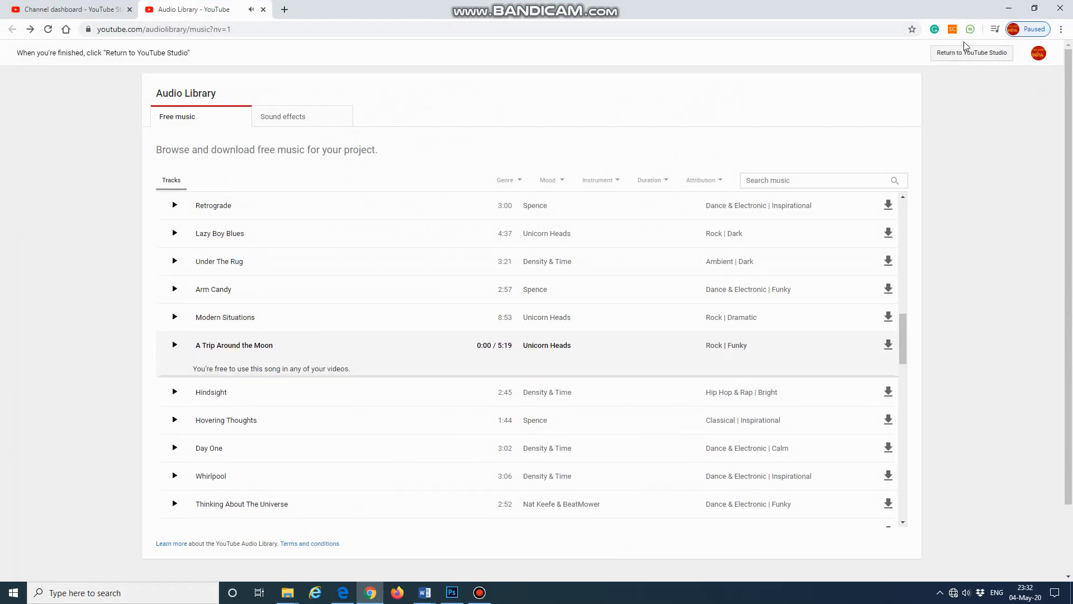
left_click(1009, 9)
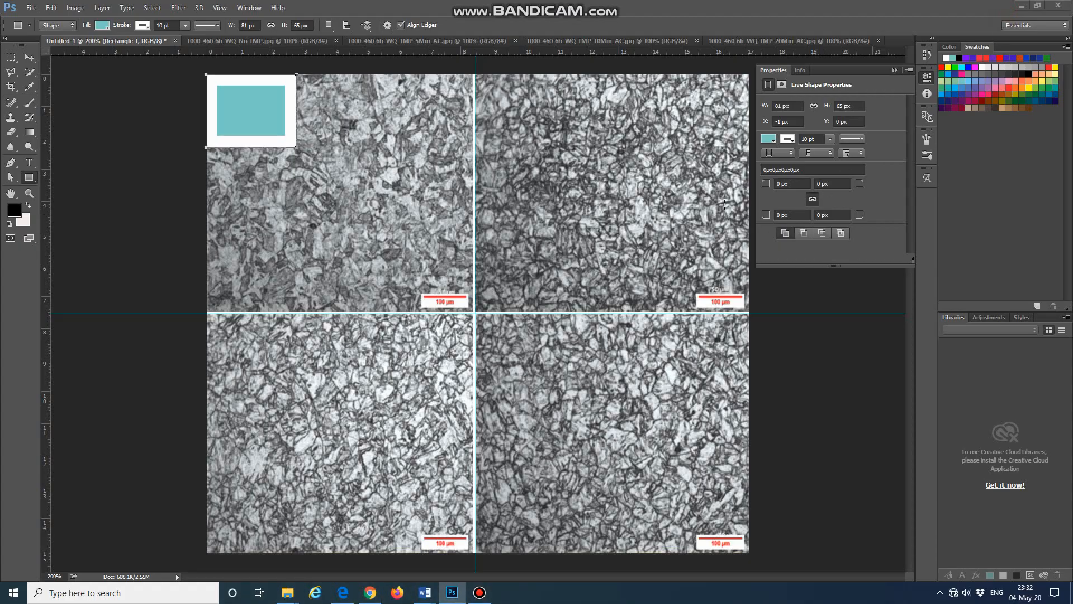
Reduce the corner rectangle to 40 px wide and 35 px high, keeping its shape properties open.
left_click(782, 105)
type("20")
left_click_drag(781, 102, 776, 106)
left_click_drag(845, 105, 830, 108)
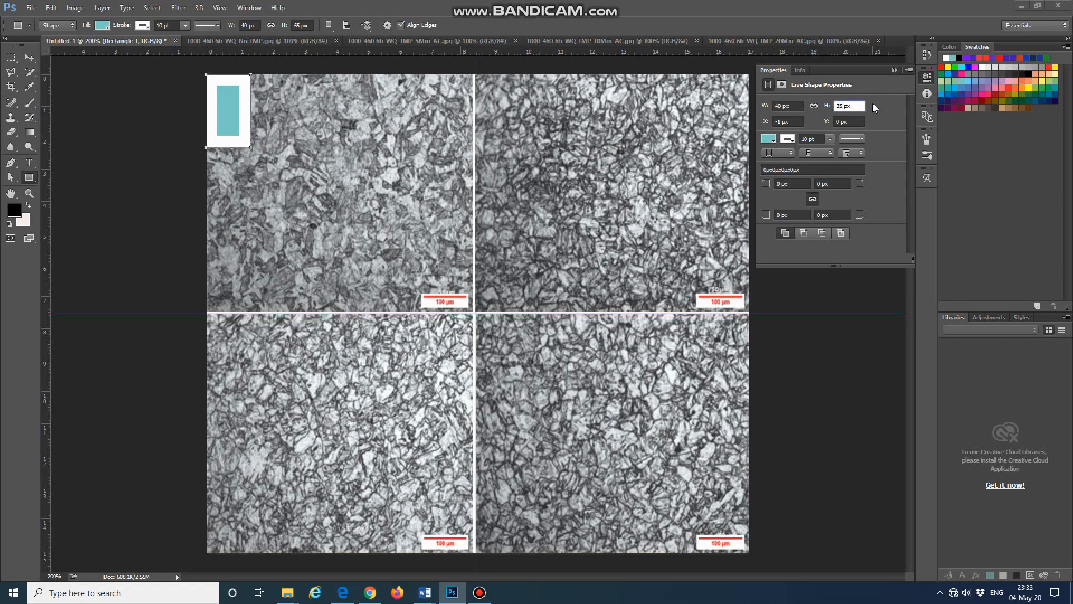
left_click(927, 56)
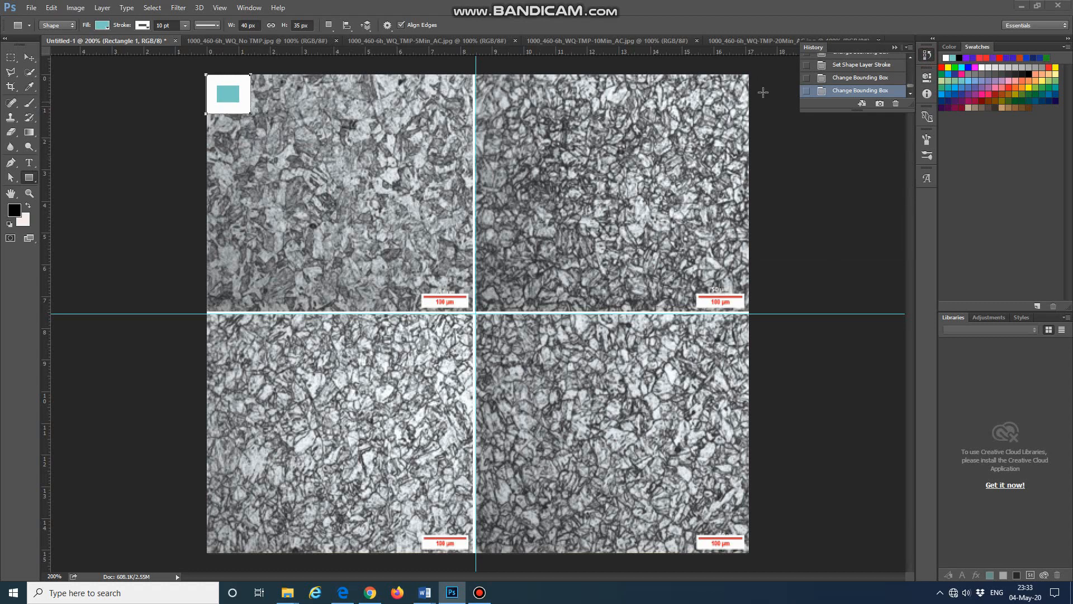
left_click(928, 77)
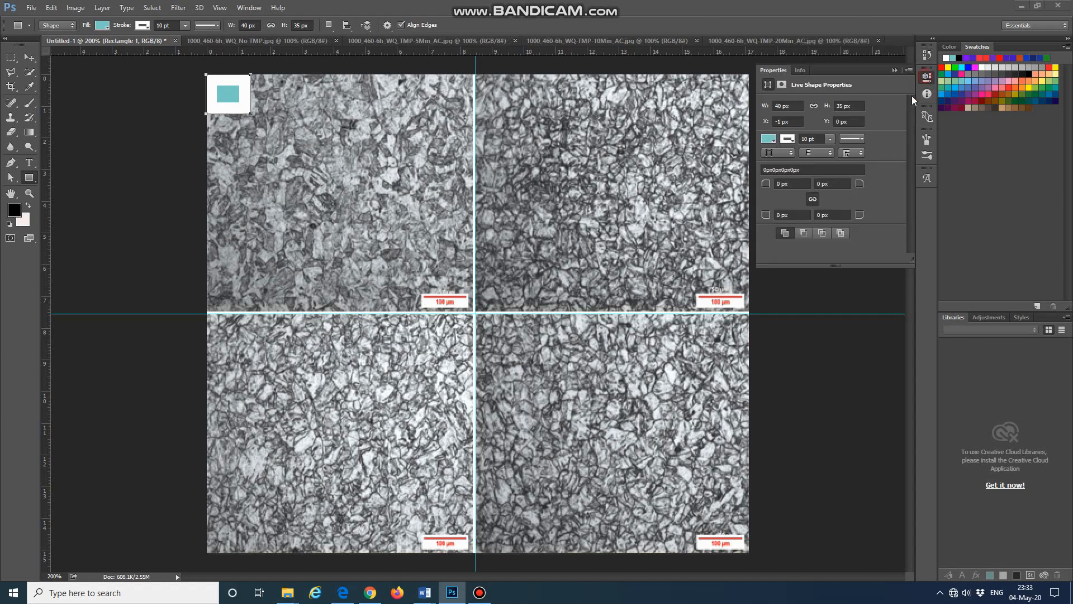
Fill the No TMP micrograph's corner rectangle with white and close its shape properties.
left_click(785, 139)
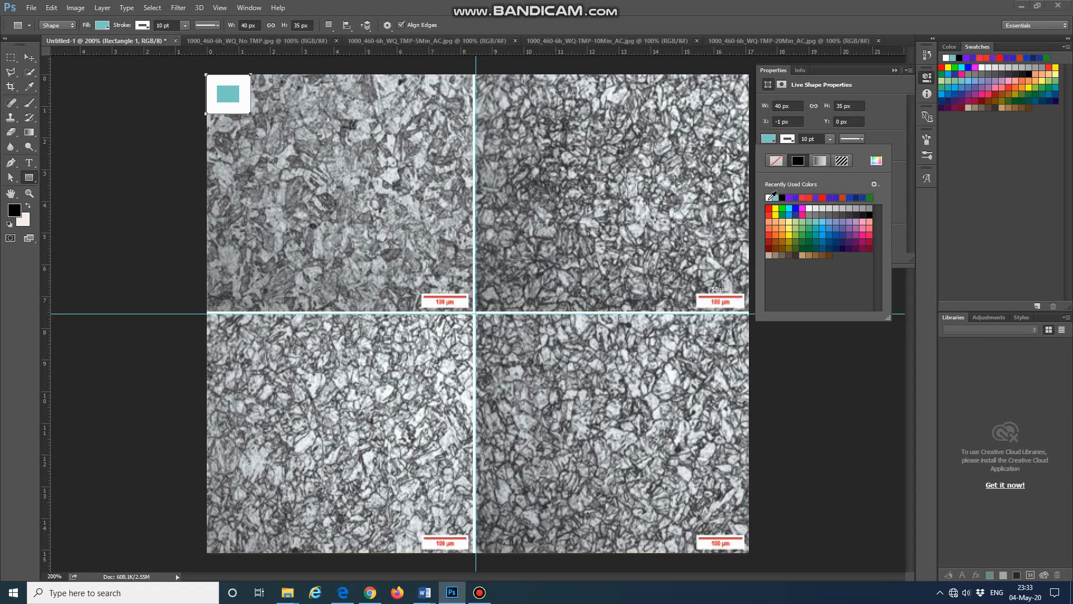
left_click(769, 197)
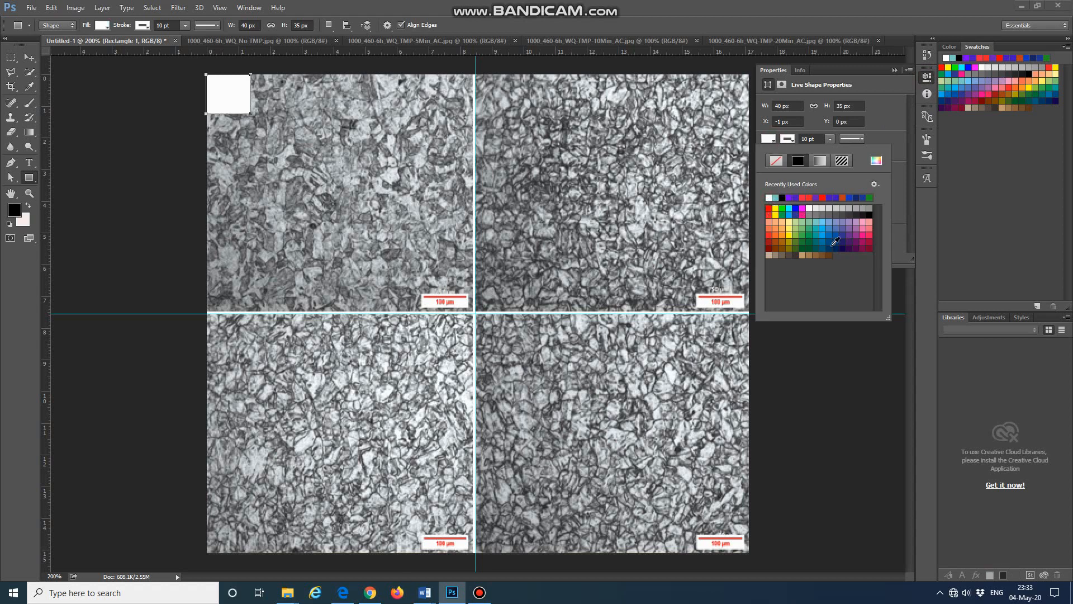
left_click(926, 93)
left_click(926, 92)
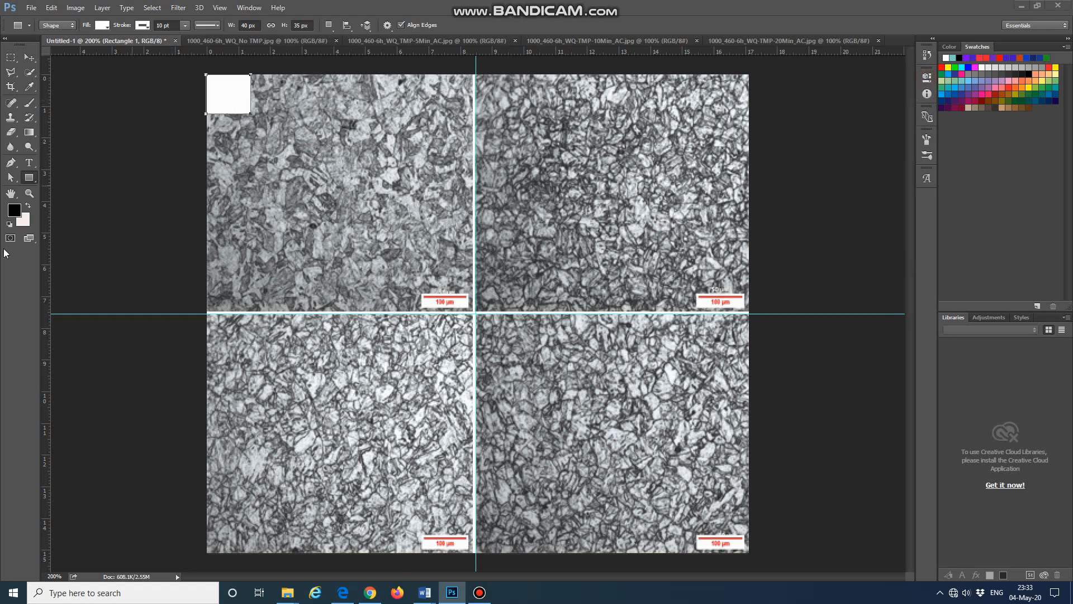
Add the text "(a)" inside the No TMP micrograph's white box and nudge it down to centre it.
left_click(29, 162)
left_click(218, 94)
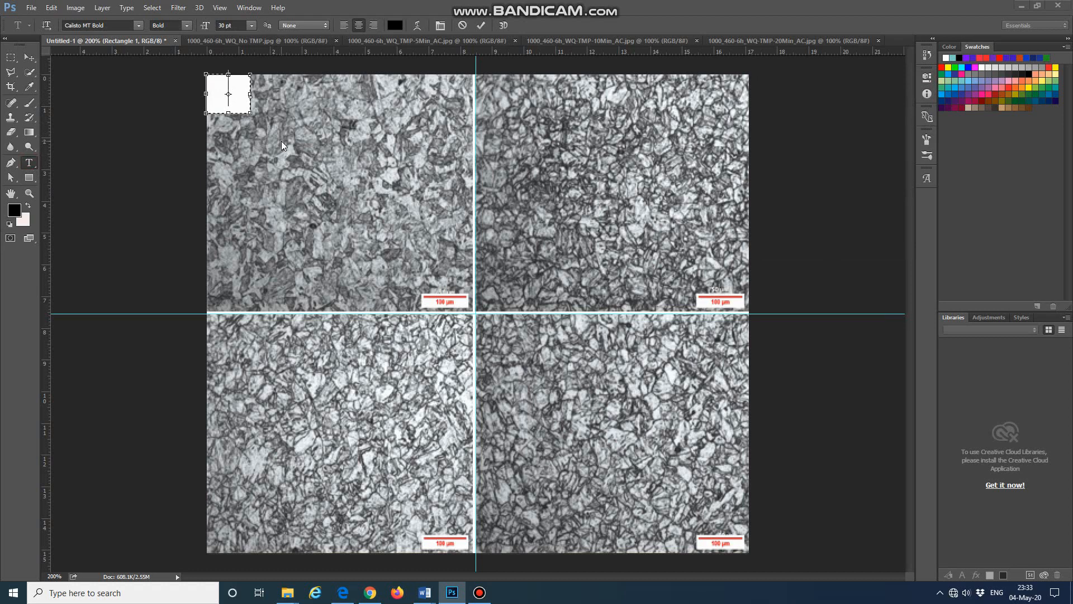
type("0")
type("a")
left_click(29, 57)
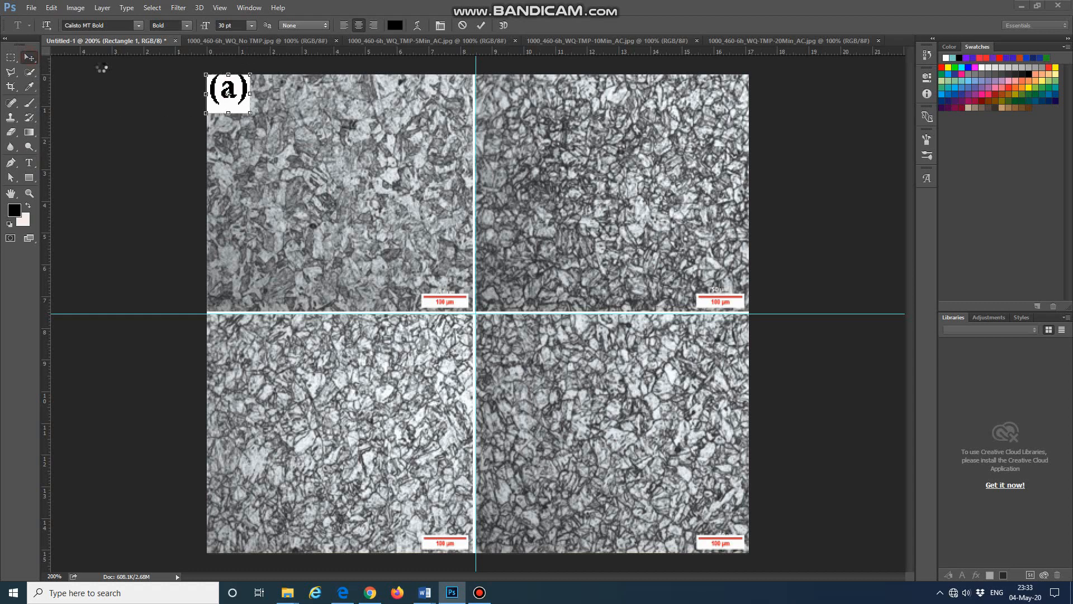
key("Down")
key("Down")
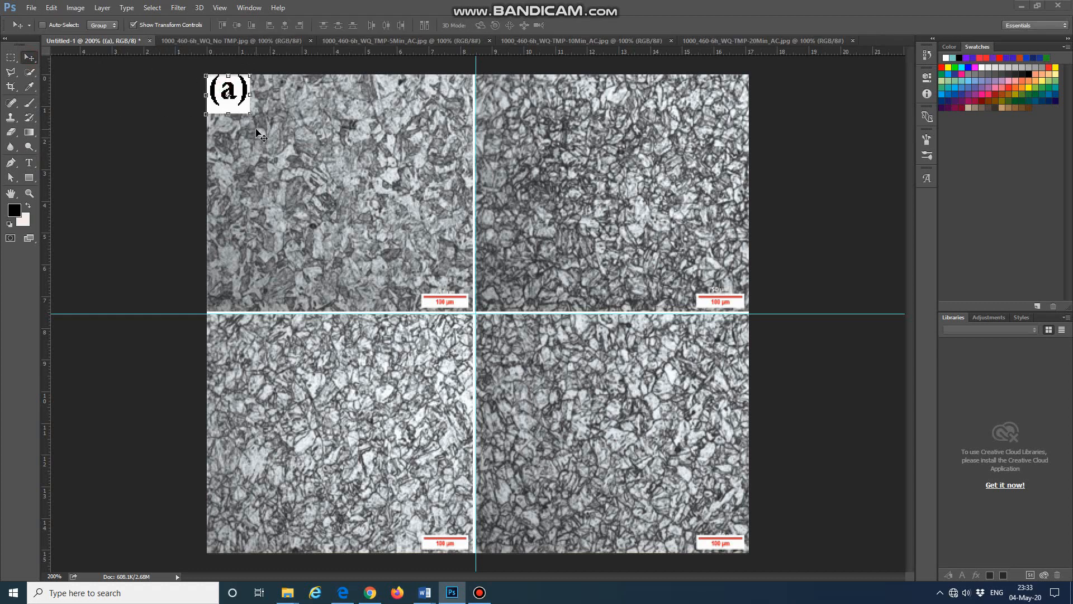
key("Down")
key("Down")
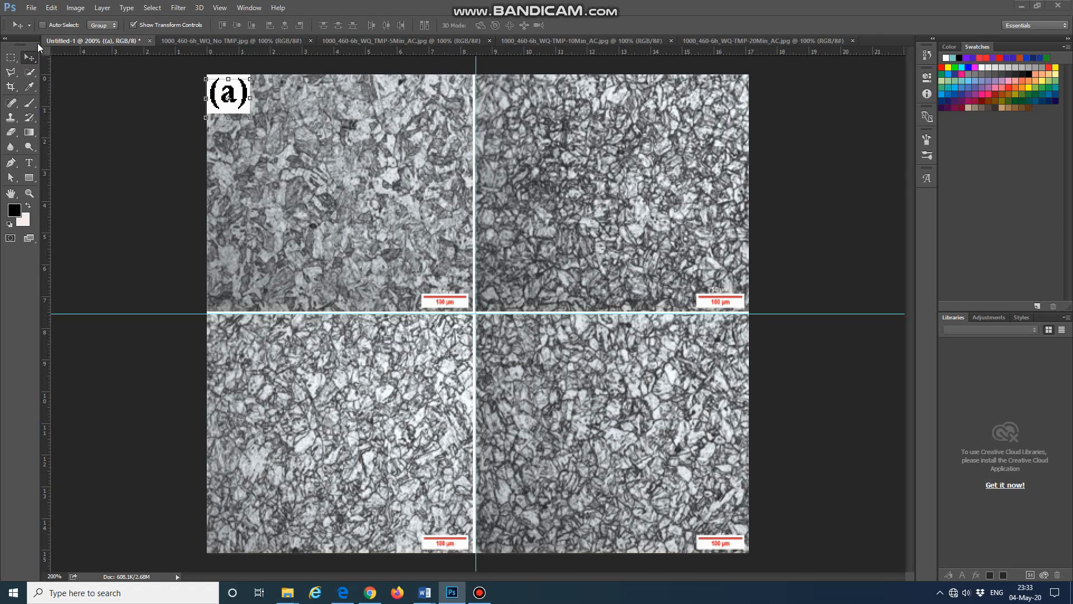
Load the Stamp Edge tool preset.
left_click(29, 25)
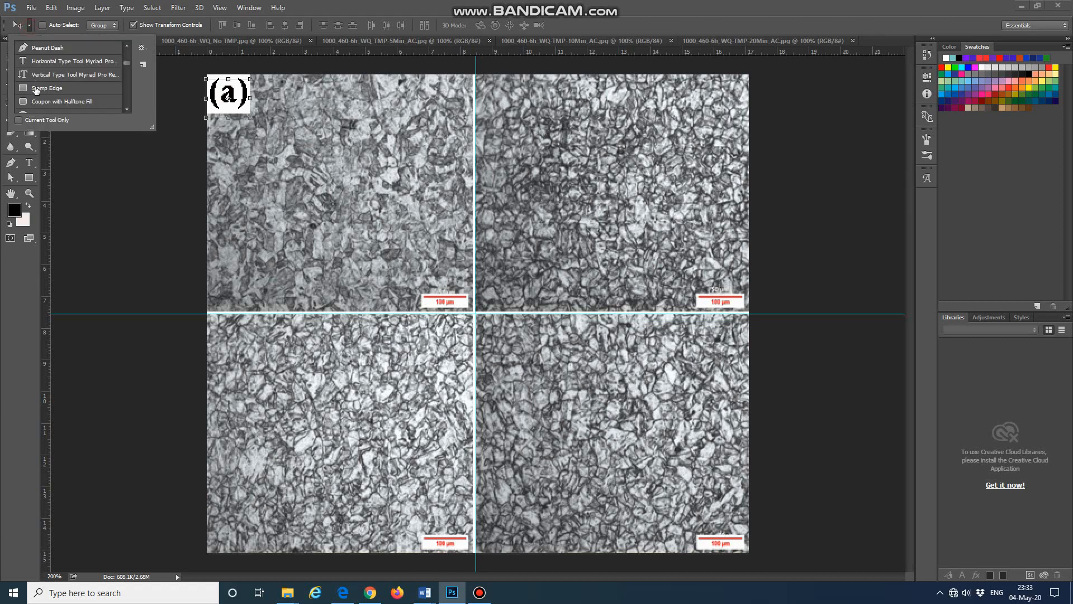
left_click(39, 87)
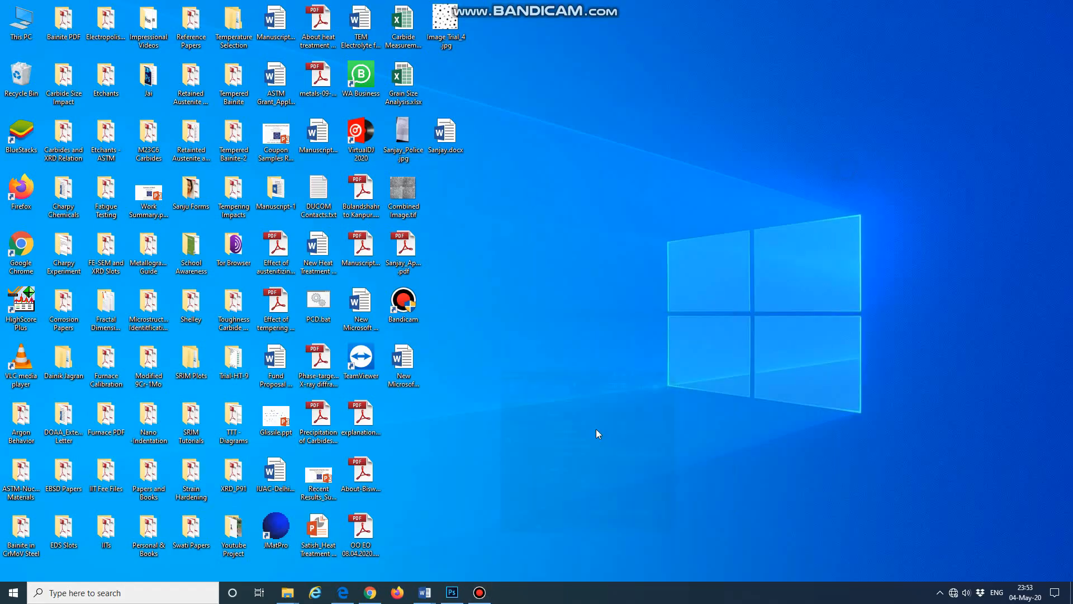
Switch to Word, review the Part-2 remark on image dimensions and the closing note, and return to Photoshop.
mouse_move(425, 591)
left_click(532, 533)
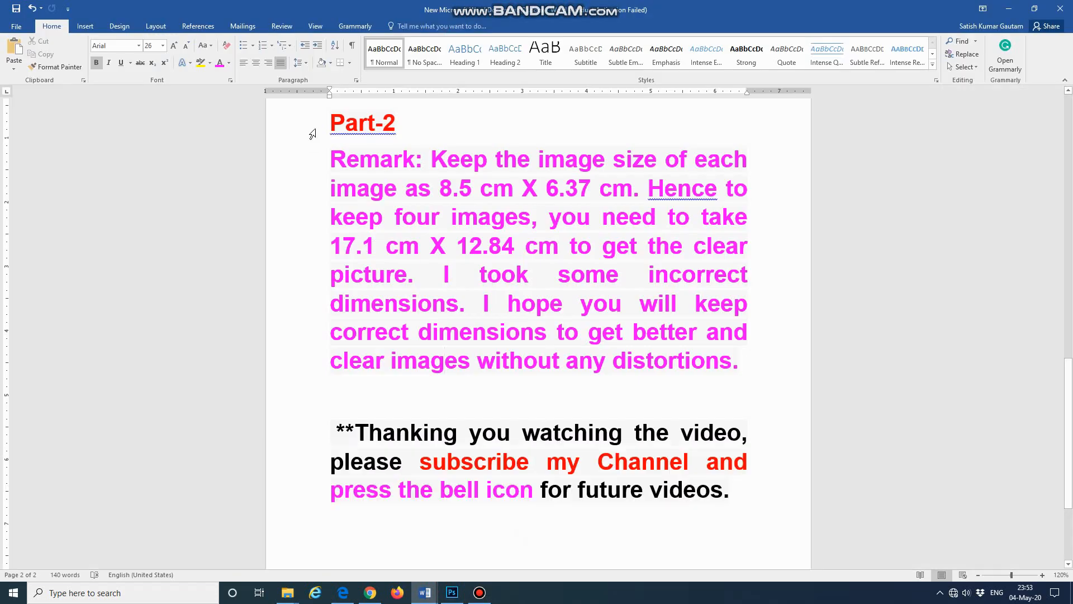
left_click_drag(328, 119, 415, 124)
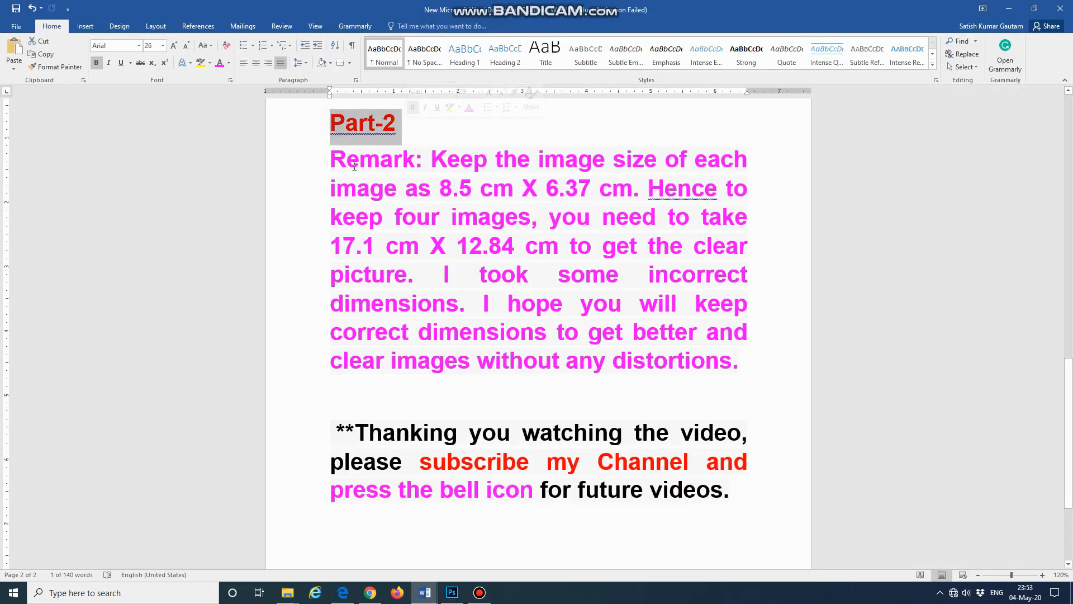
left_click_drag(321, 159, 696, 368)
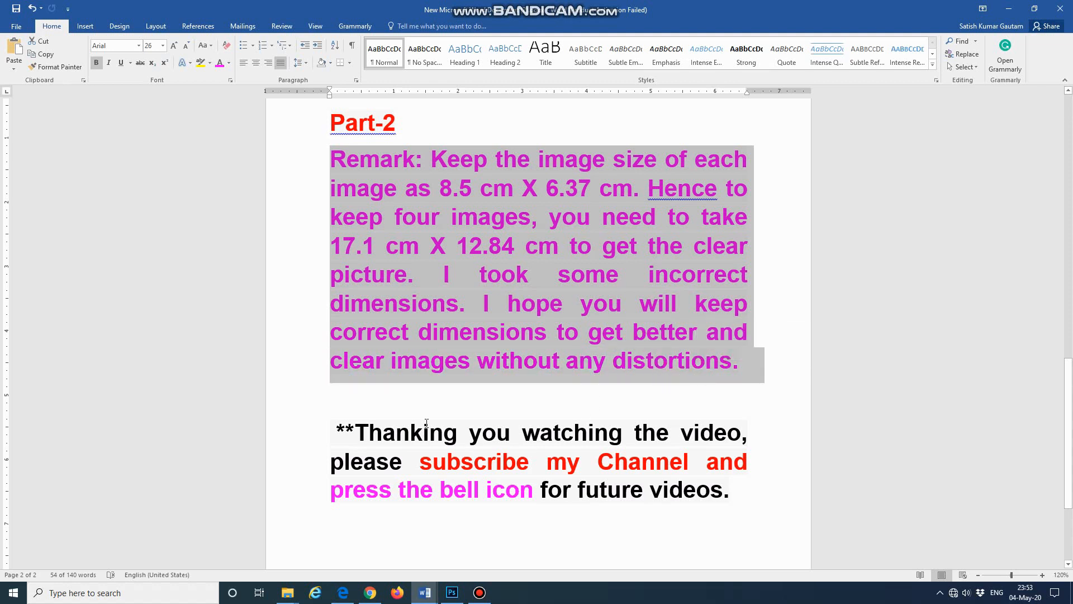
left_click_drag(329, 431, 749, 492)
left_click(763, 409)
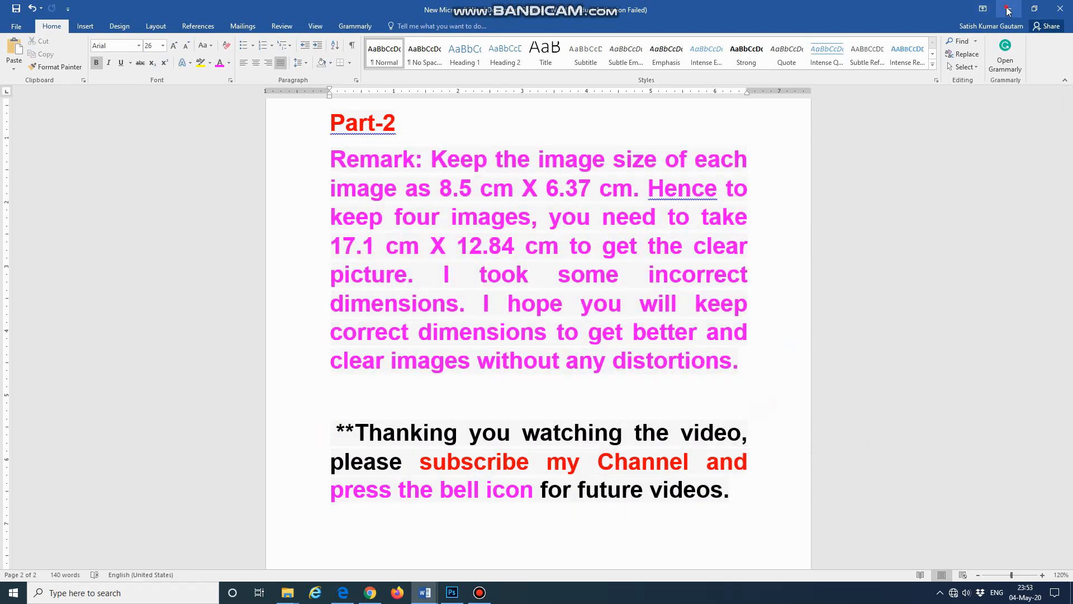
left_click(1009, 8)
left_click(452, 592)
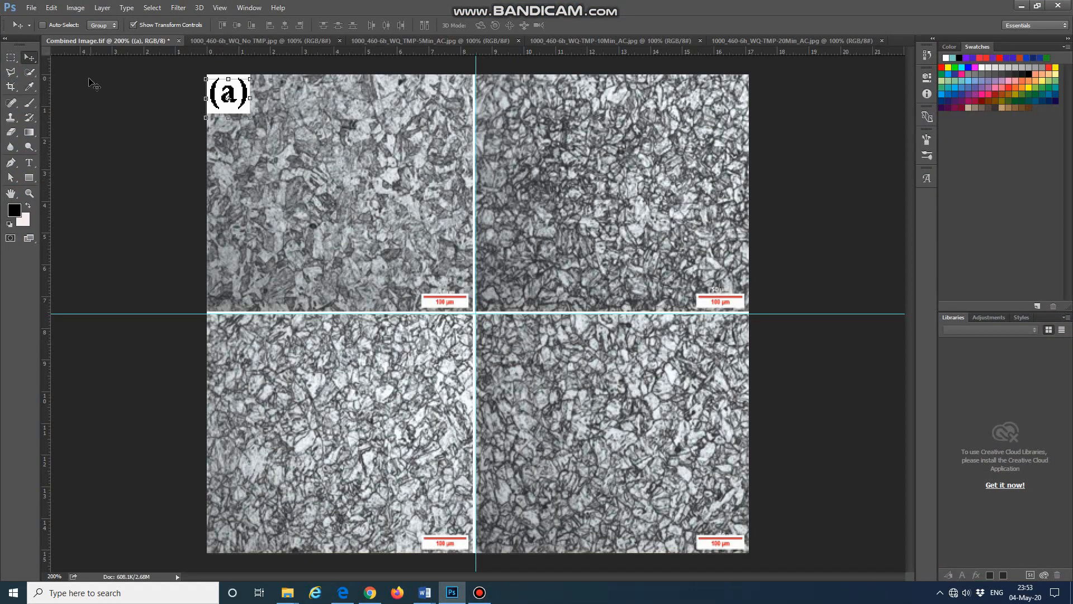
Using the Stamp Edge tool preset, draw a rectangle about 38 × 37 px at the upper-right micrograph's upper-left corner.
left_click(28, 25)
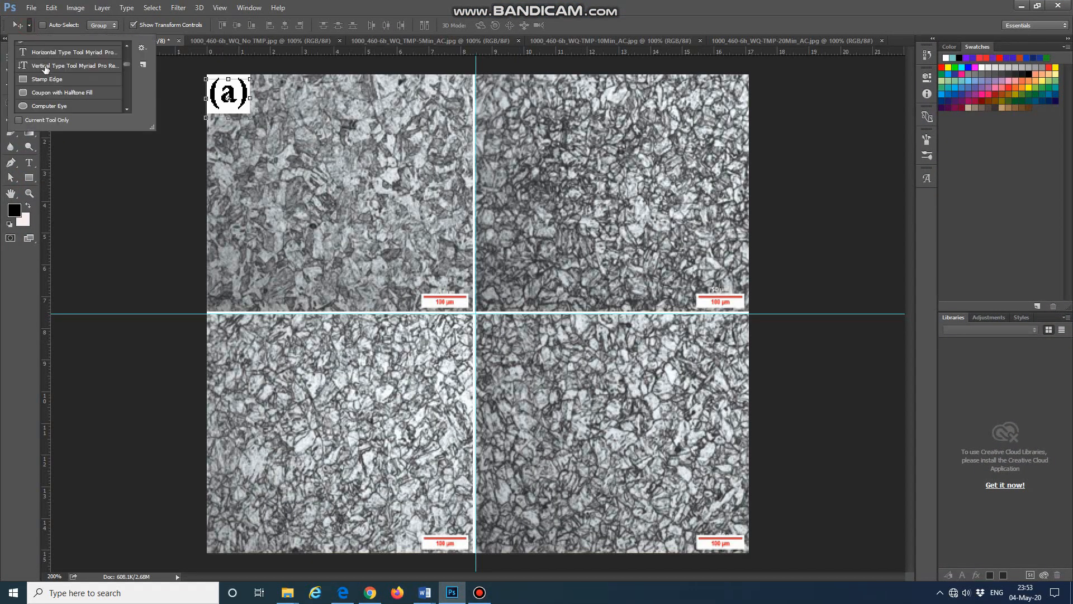
left_click(26, 80)
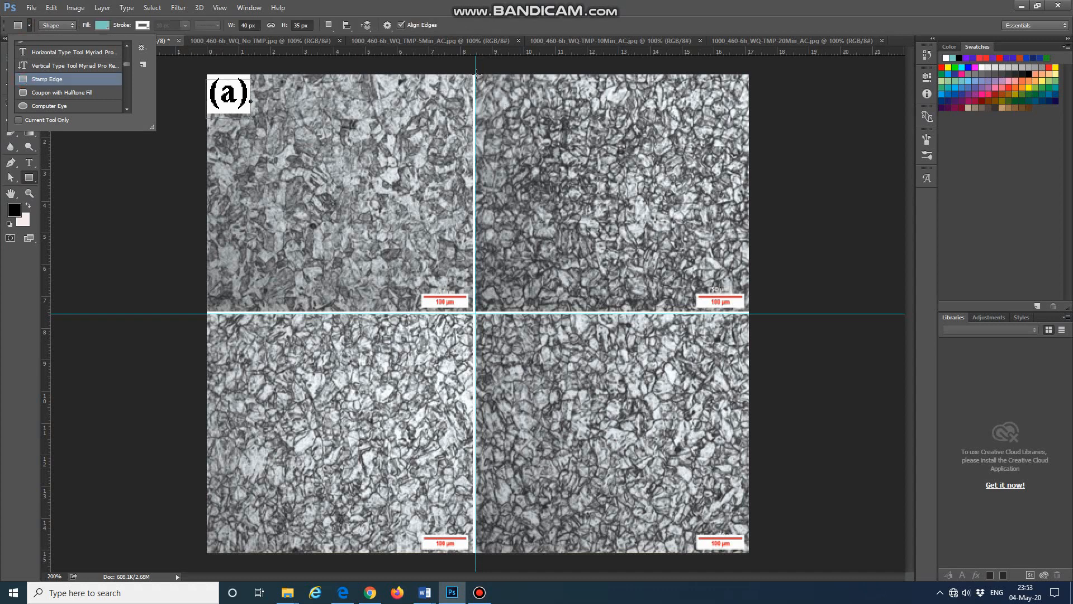
left_click_drag(476, 75, 519, 116)
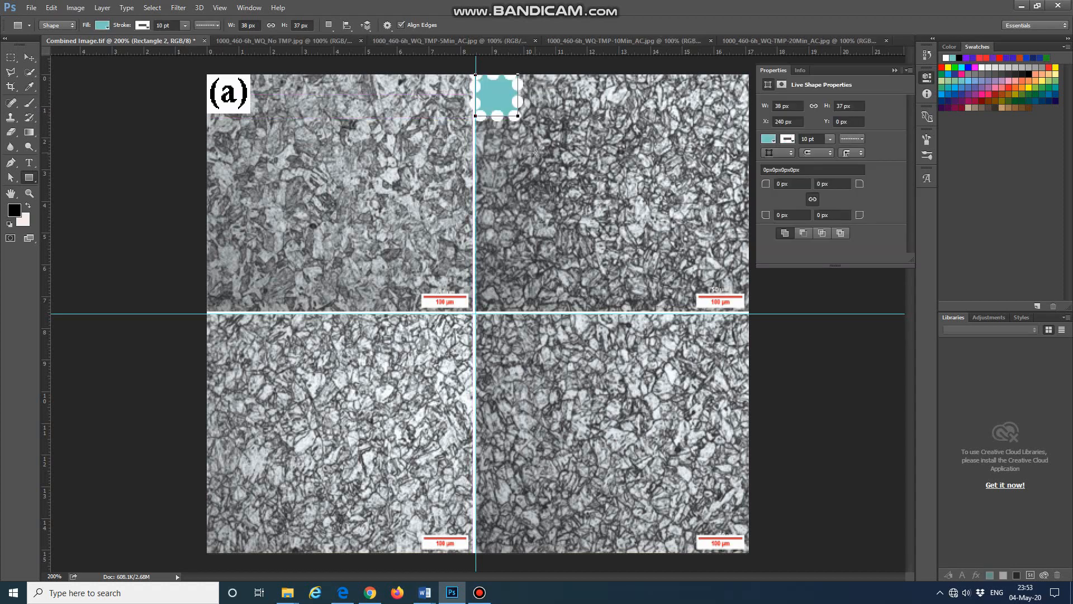
Give the upper-right micrograph's corner rectangle a solid-line stroke and a white fill, and close its shape properties.
left_click(849, 139)
left_click(821, 175)
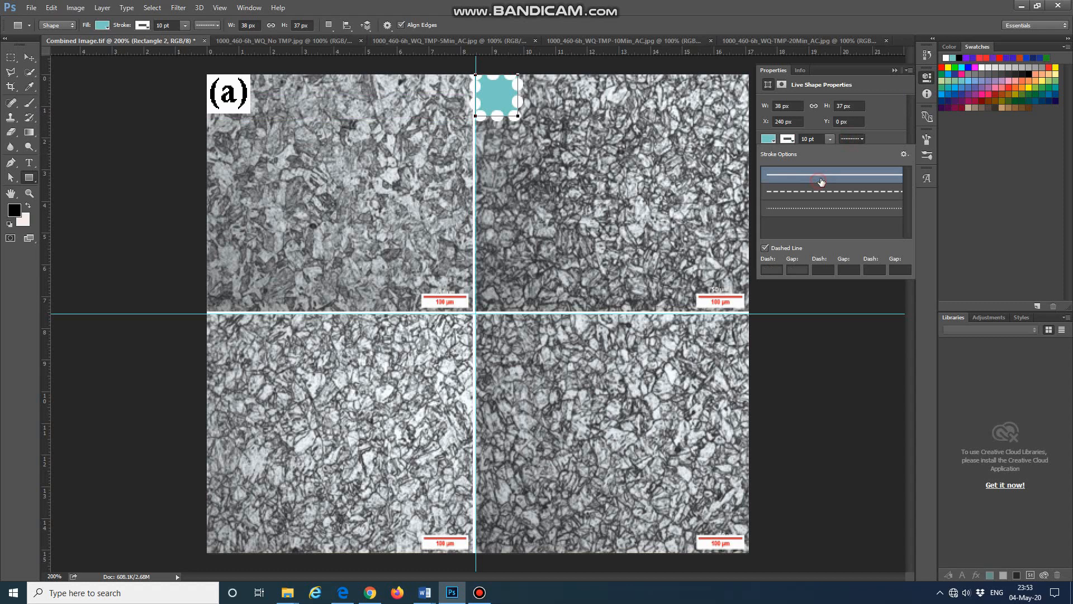
left_click(777, 141)
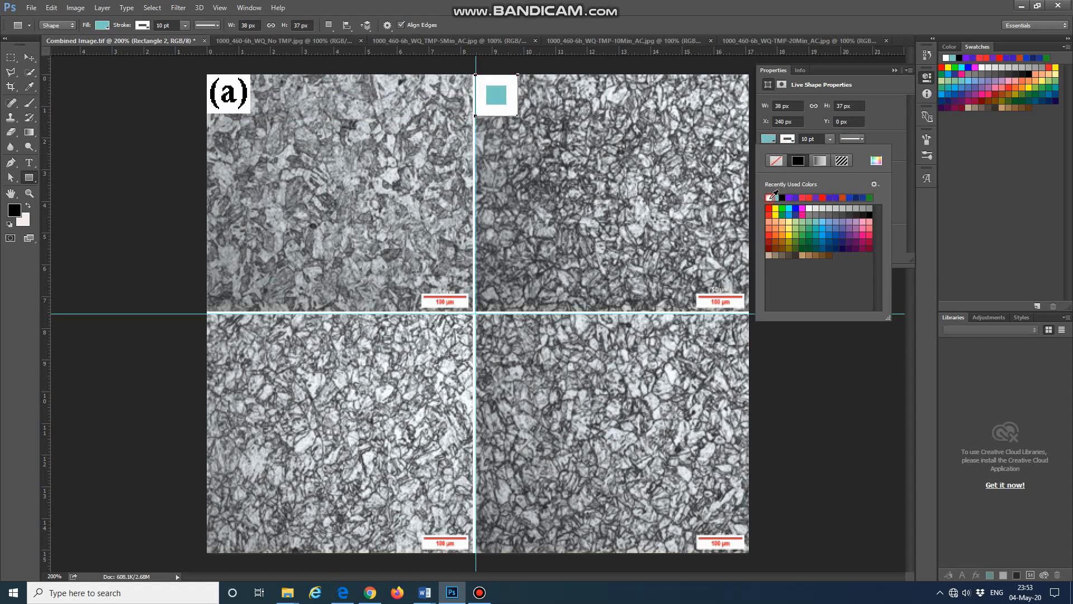
left_click(769, 197)
left_click(930, 82)
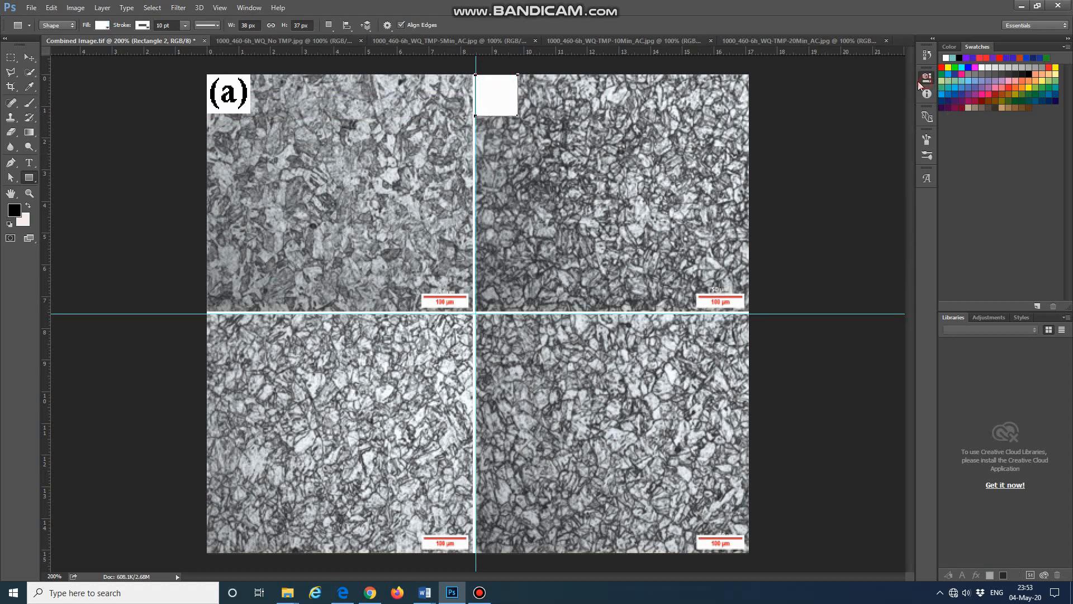
Add the text "(b)" inside the upper-right micrograph's white box, shift it down to centre it, and apply the transformation.
left_click(29, 163)
left_click(496, 94)
type("()")
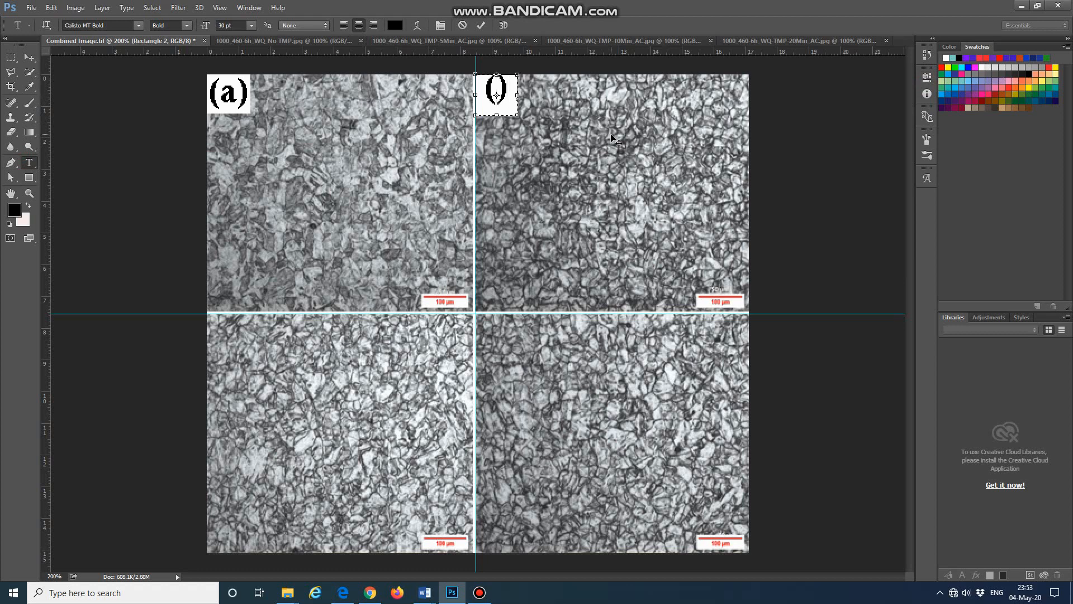
type("b")
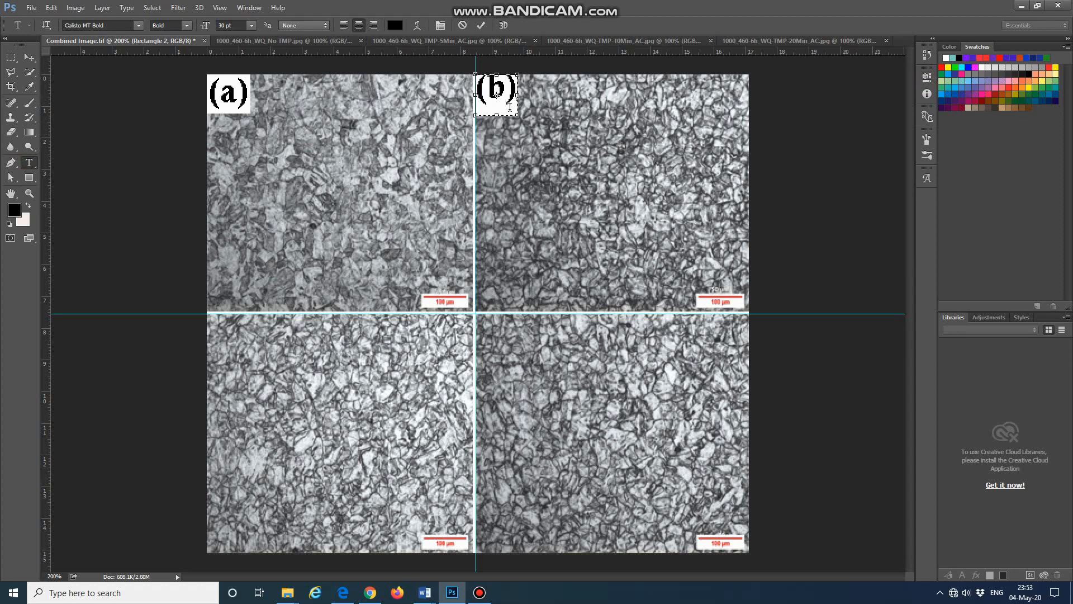
left_click(29, 57)
left_click_drag(496, 91, 496, 99)
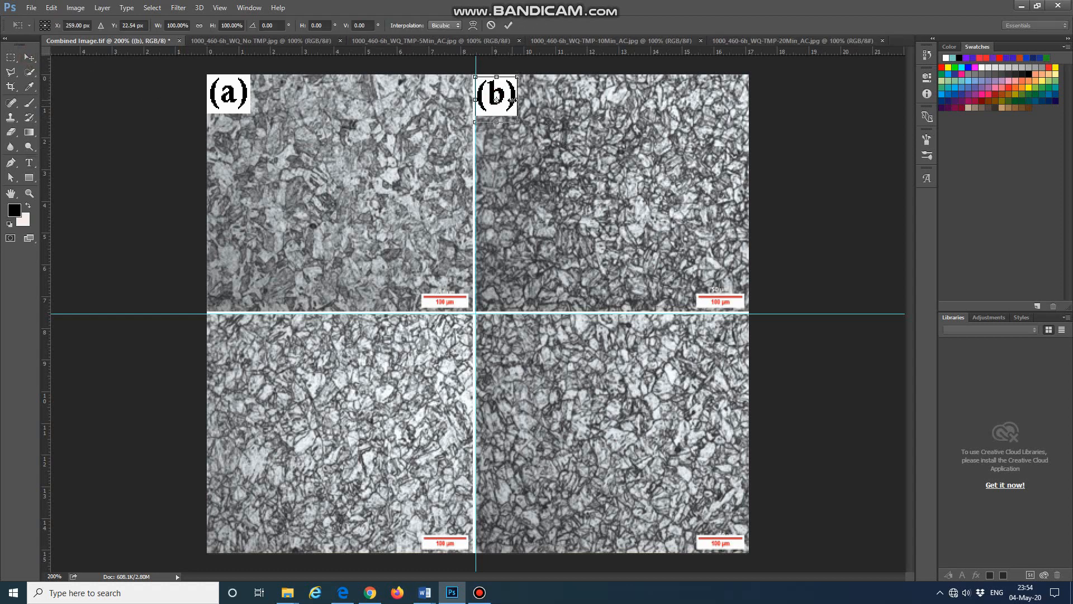
left_click(29, 57)
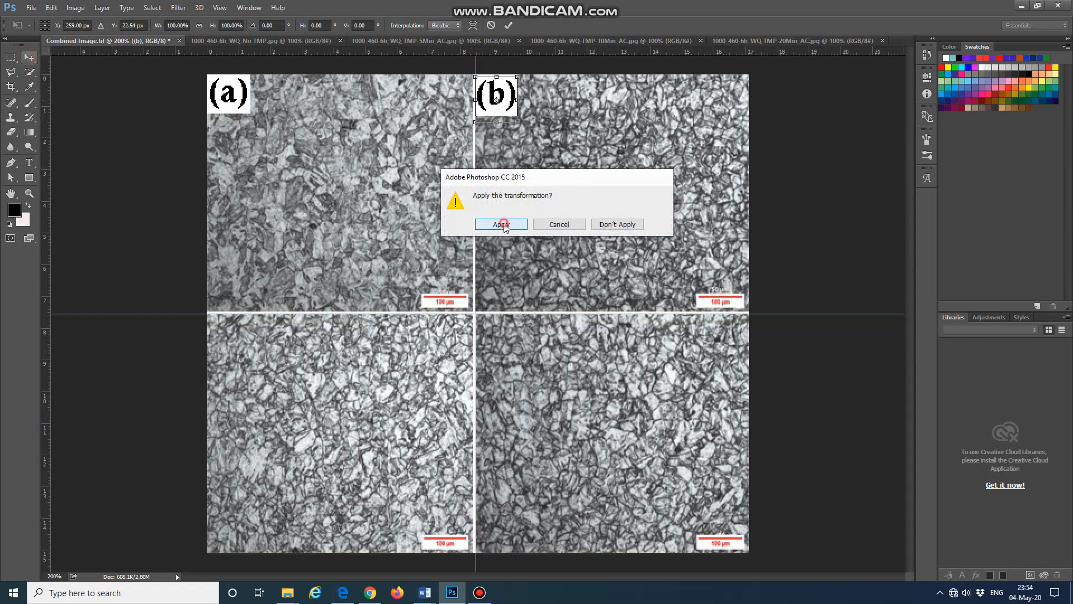
key("Return")
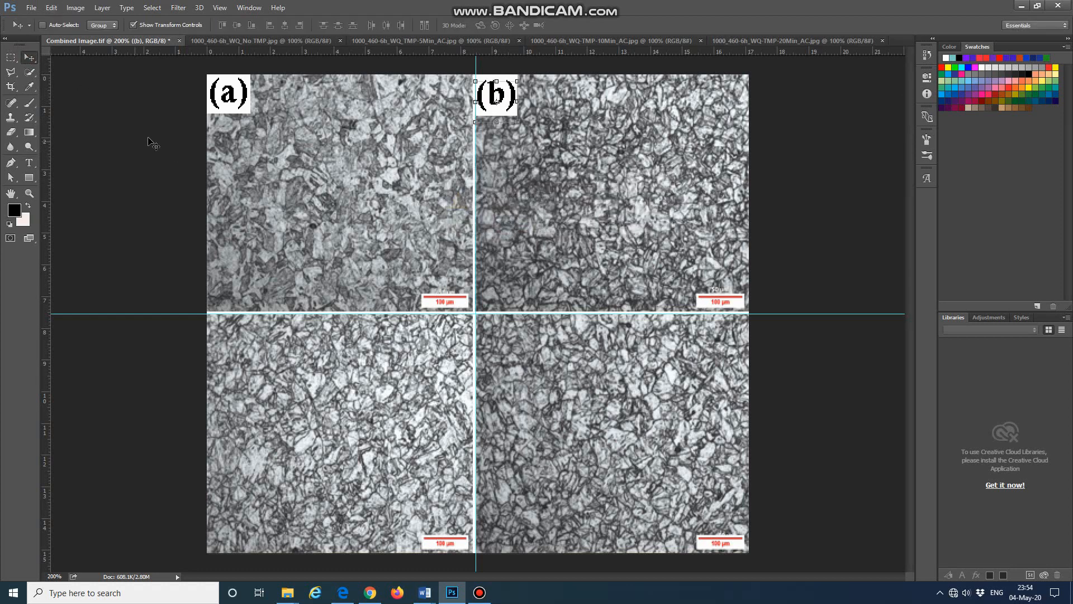
Using the Stamp Edge tool preset, draw a rectangle about 36 × 34 px at the lower-left micrograph's upper-left corner.
left_click(29, 26)
left_click(34, 79)
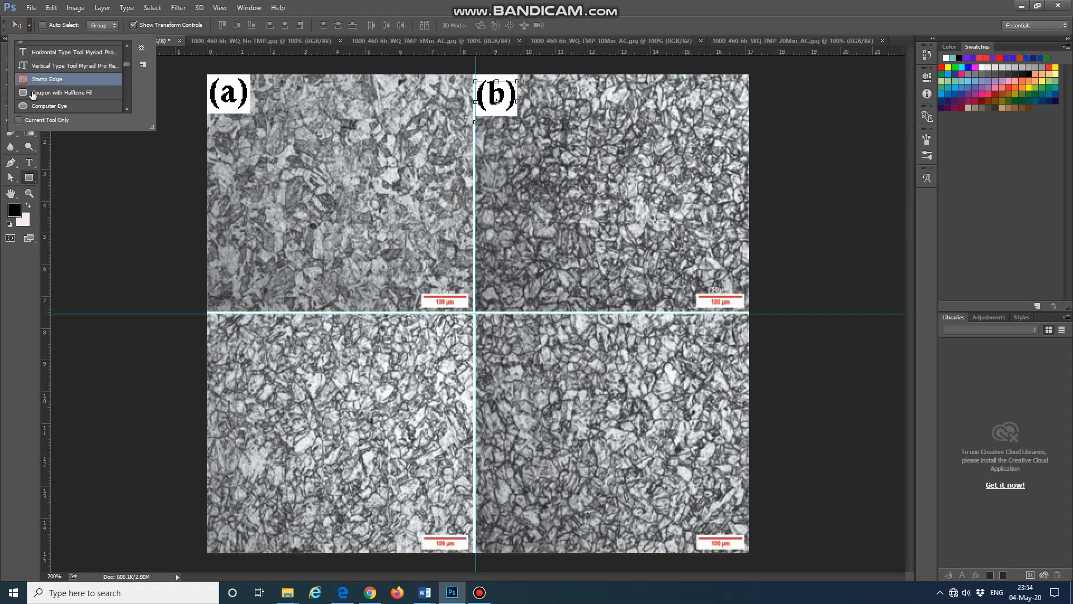
left_click(206, 315)
left_click_drag(205, 313, 244, 352)
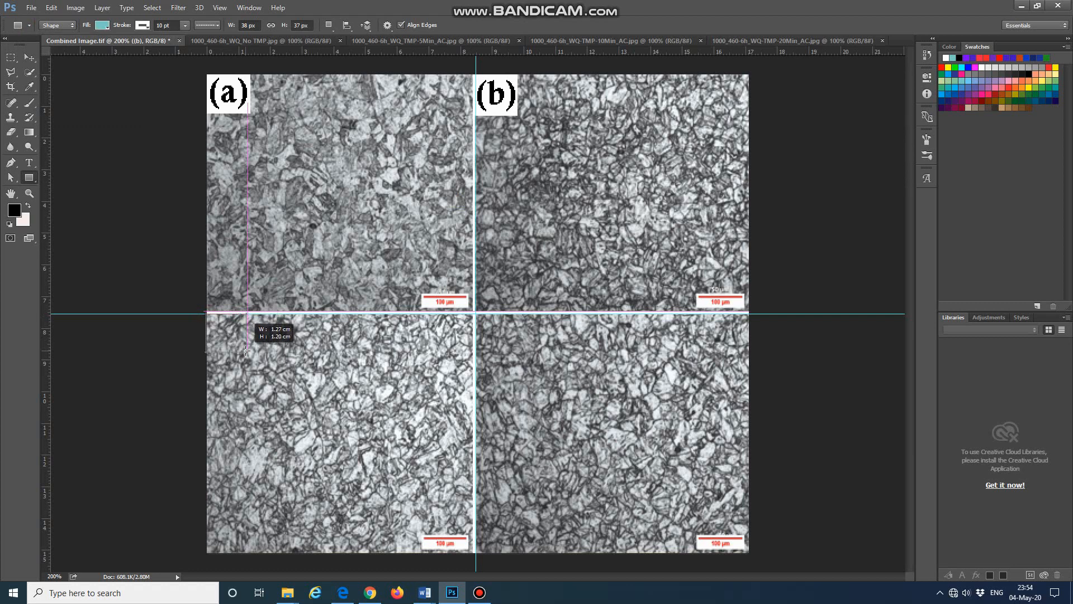
left_click_drag(246, 351, 247, 352)
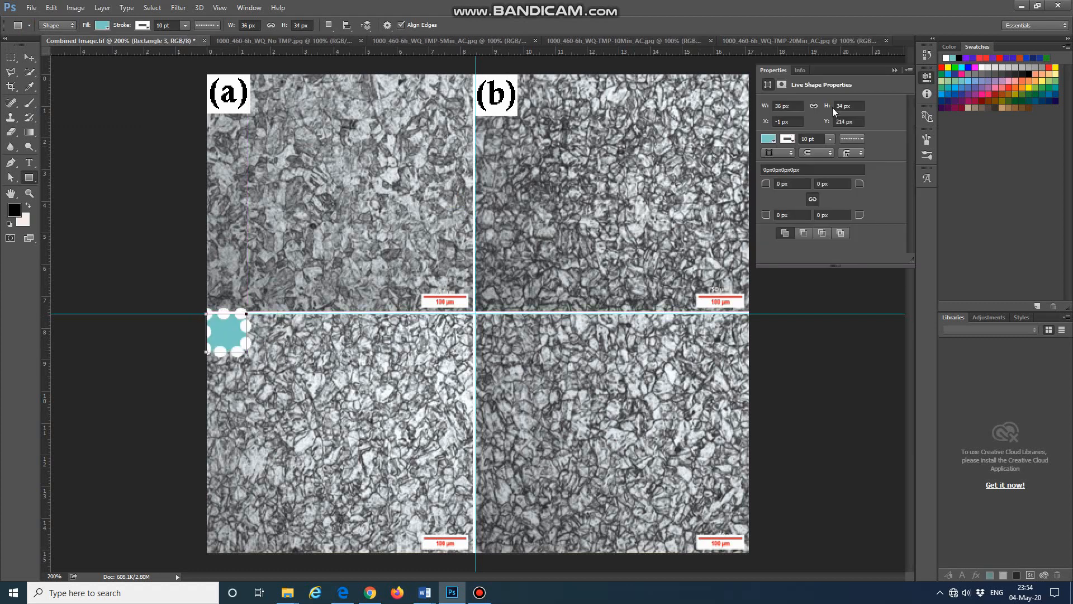
Give the lower-left micrograph's corner rectangle a solid-line stroke and a white fill, and close its shape properties.
left_click(858, 139)
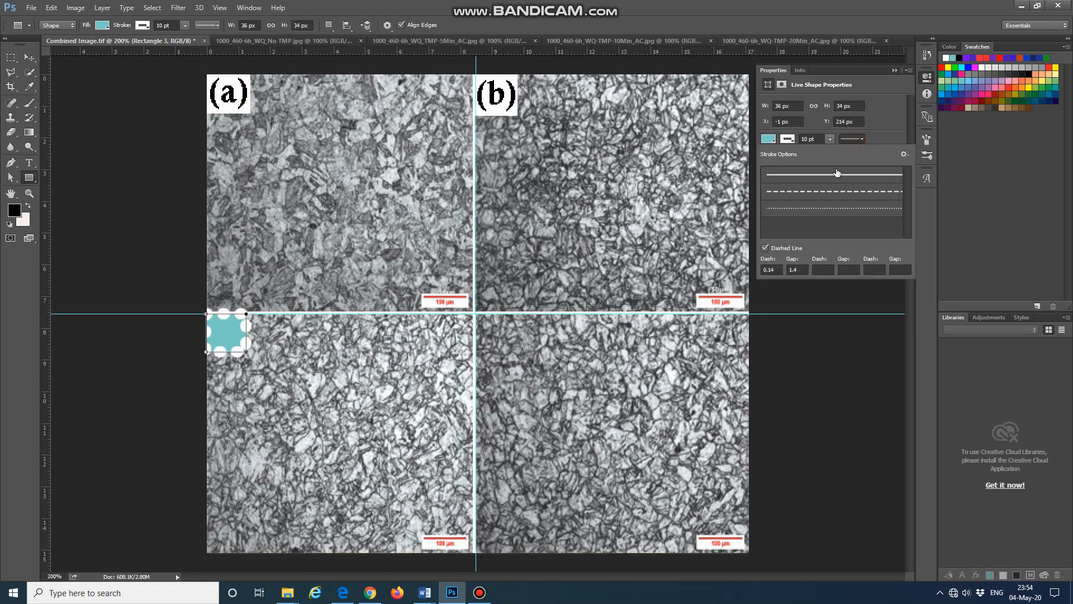
left_click(804, 178)
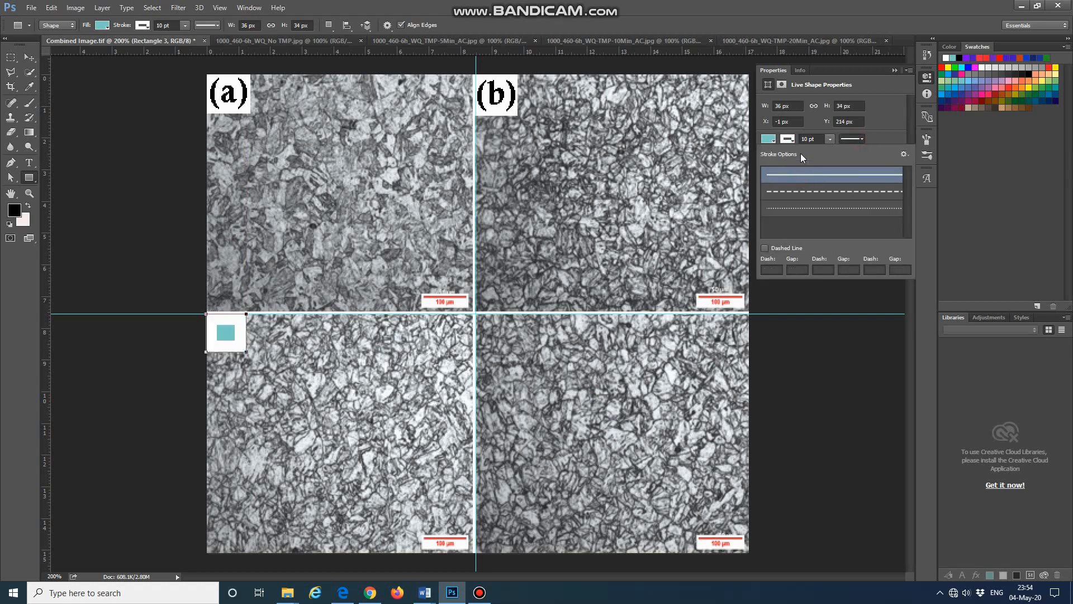
left_click(775, 139)
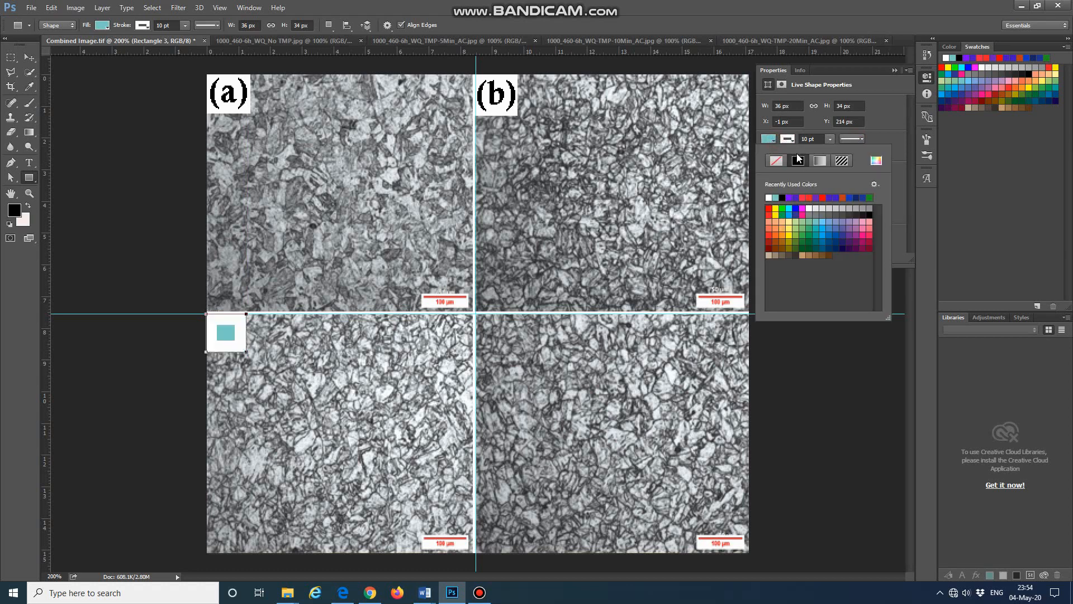
left_click(769, 197)
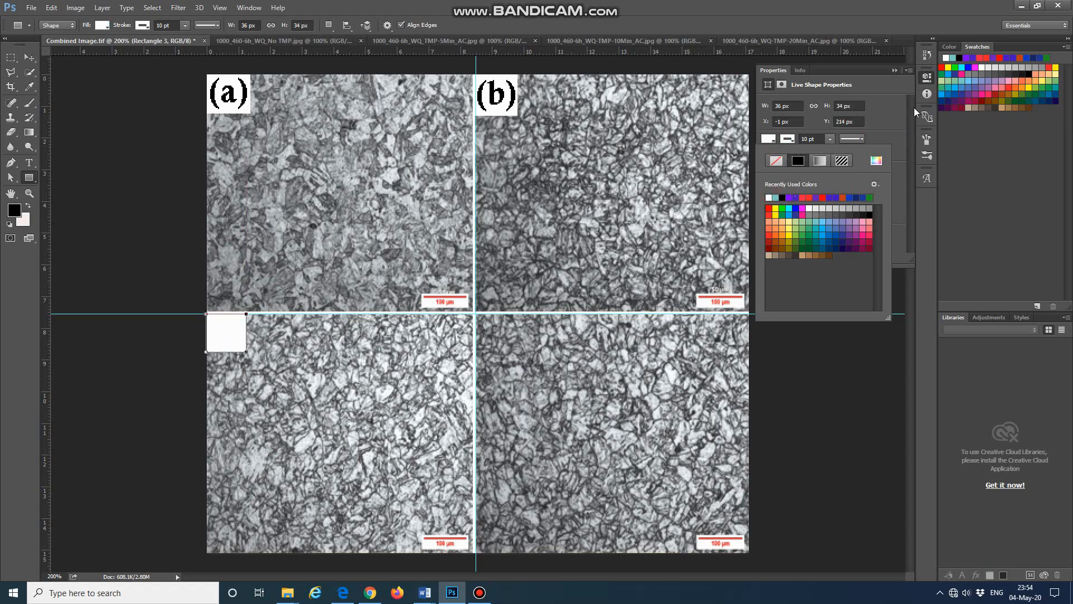
left_click(927, 77)
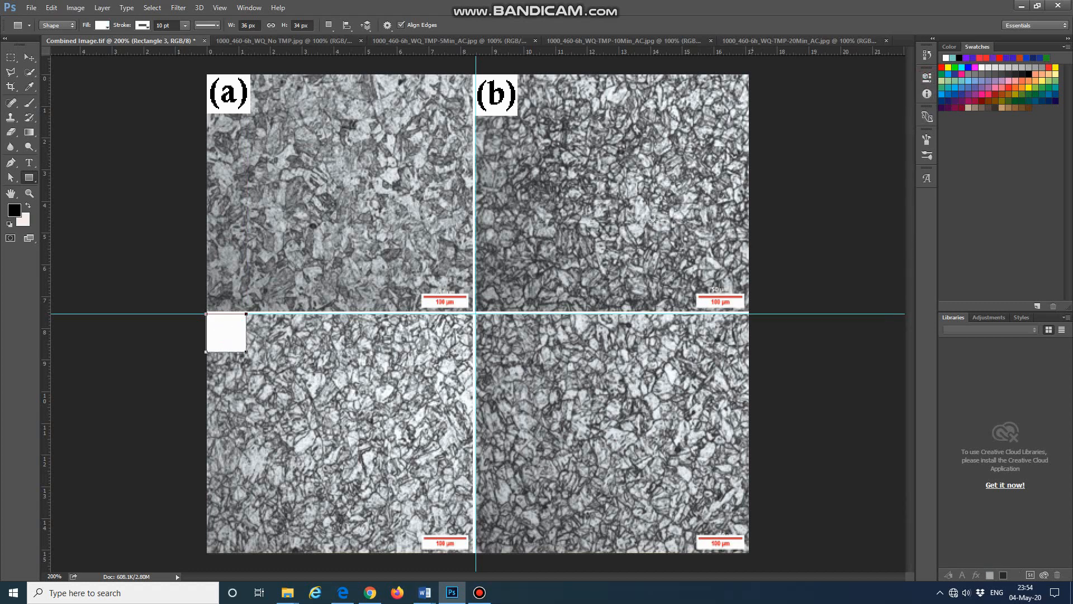
Add the text "(c)" inside the white box at the lower-left micrograph's corner.
left_click(29, 163)
left_click(225, 332)
type("()")
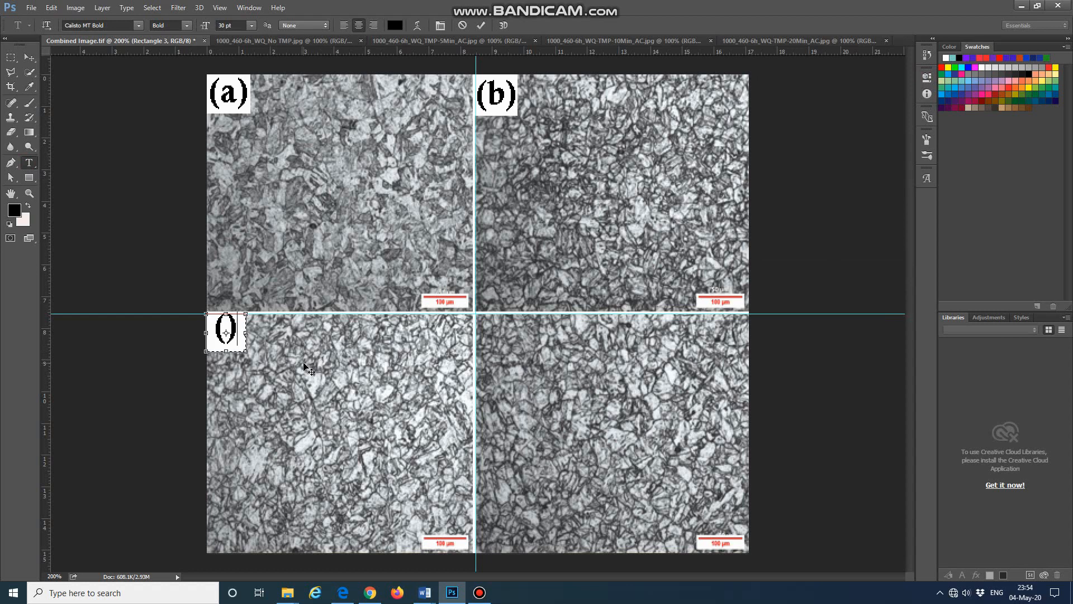
type("c")
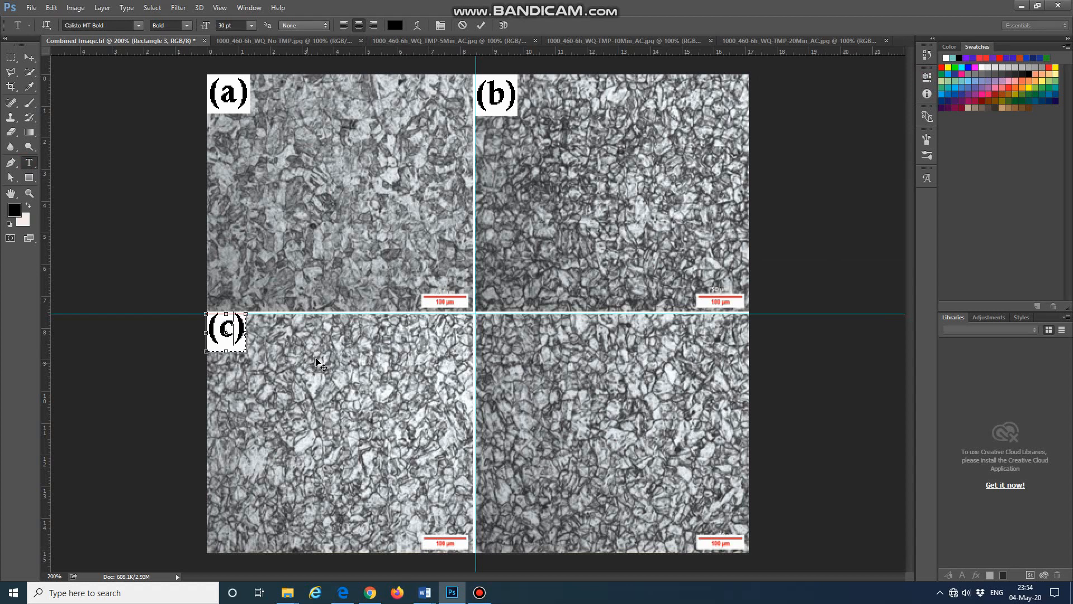
Shift the "(c)" label down slightly to centre it vertically in its white box.
left_click(29, 57)
key("Down")
key("Down")
key("Down")
key("Down")
key("Down")
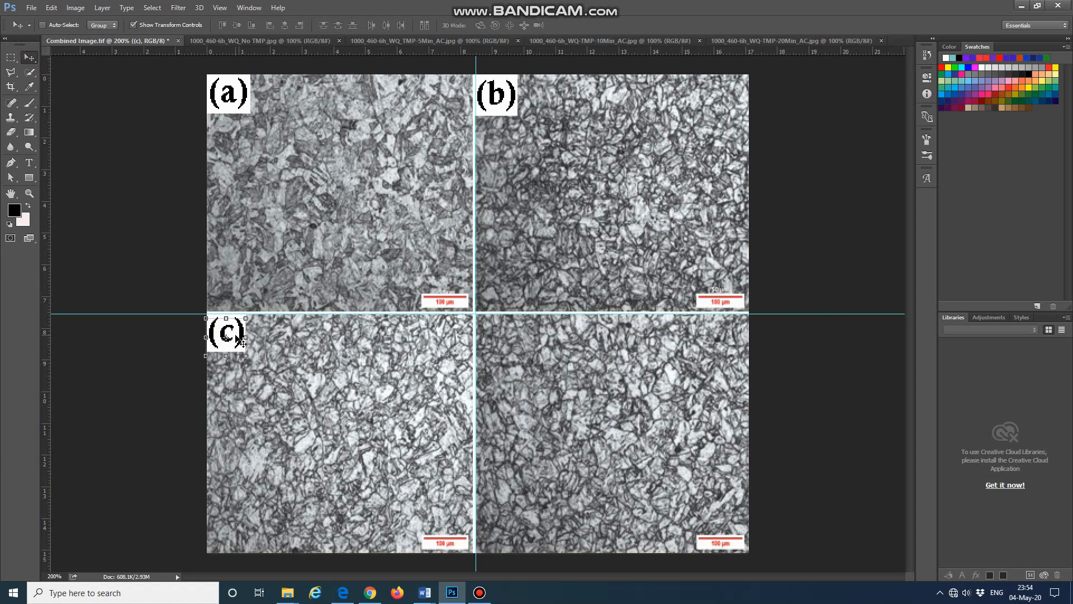
key("Up")
key("Up")
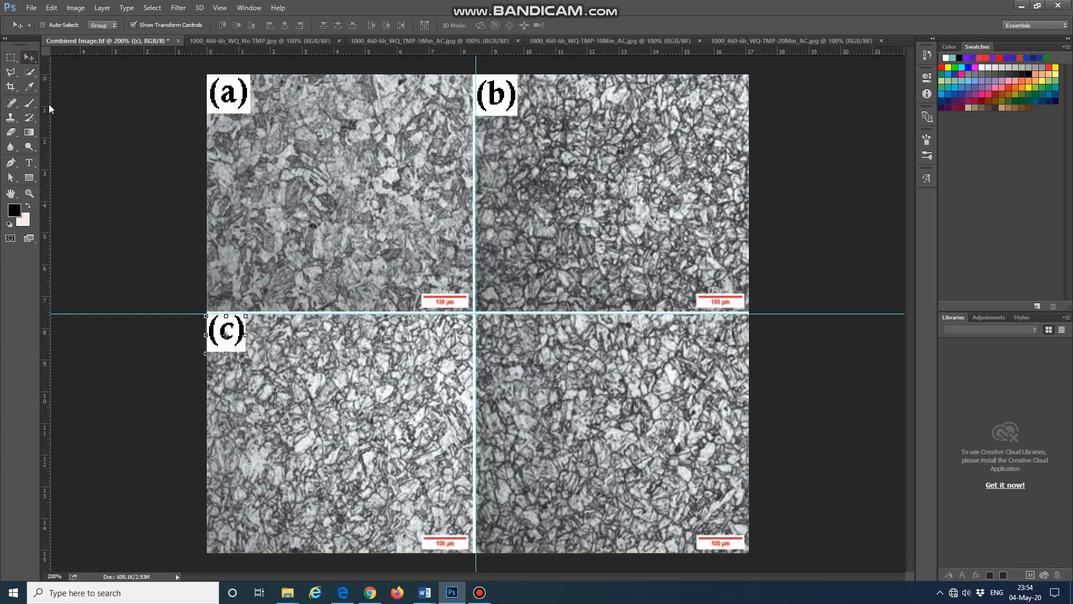
Using the Stamp Edge tool preset, draw a rectangle about 36 × 34 px at the lower-right micrograph's upper-left corner.
left_click(29, 25)
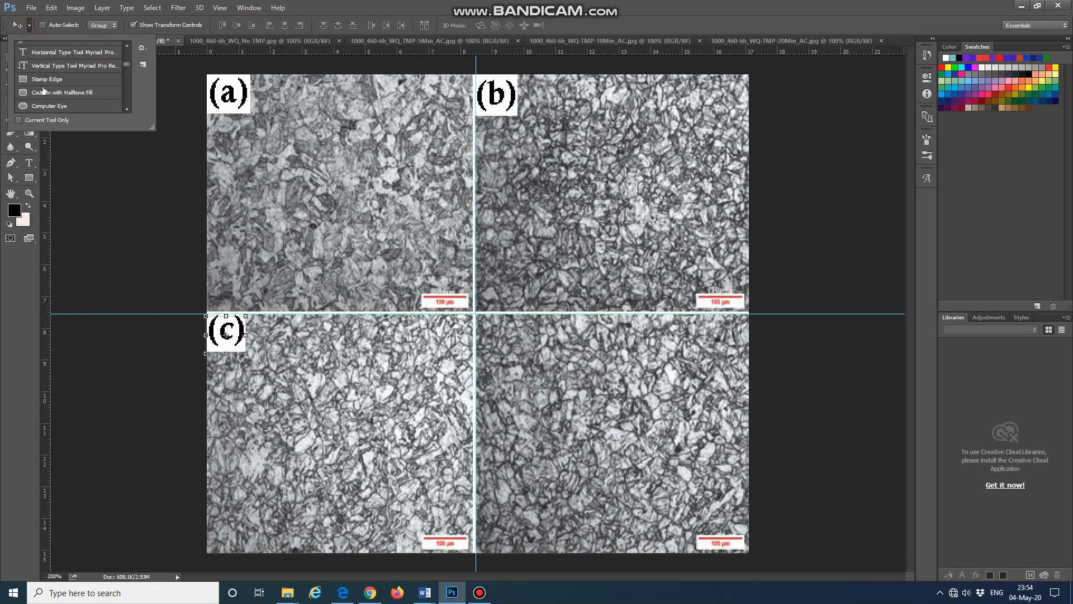
left_click(33, 78)
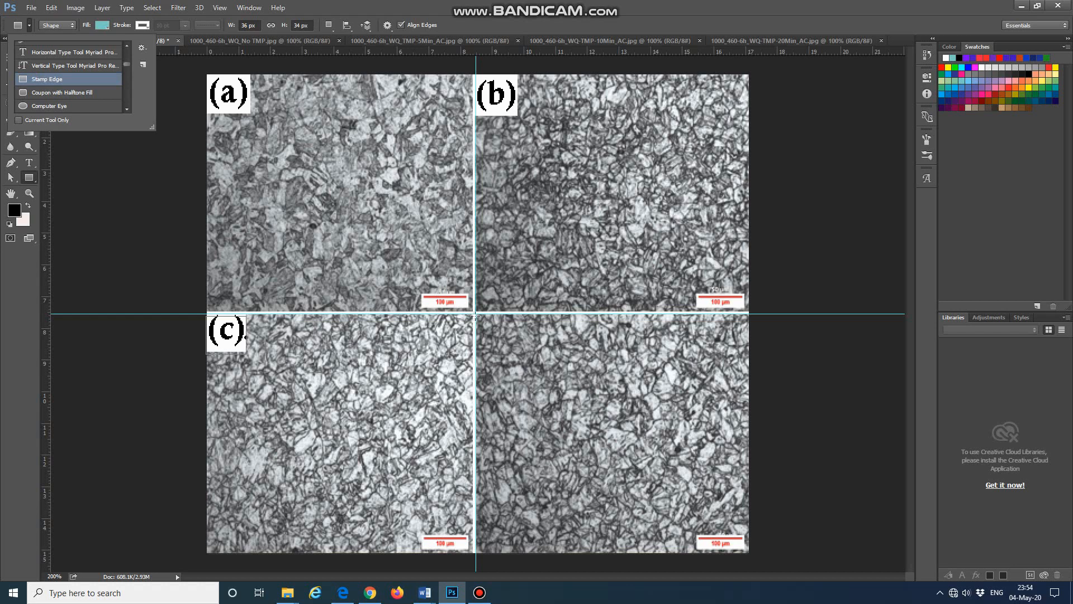
left_click(476, 314)
left_click_drag(474, 313, 519, 350)
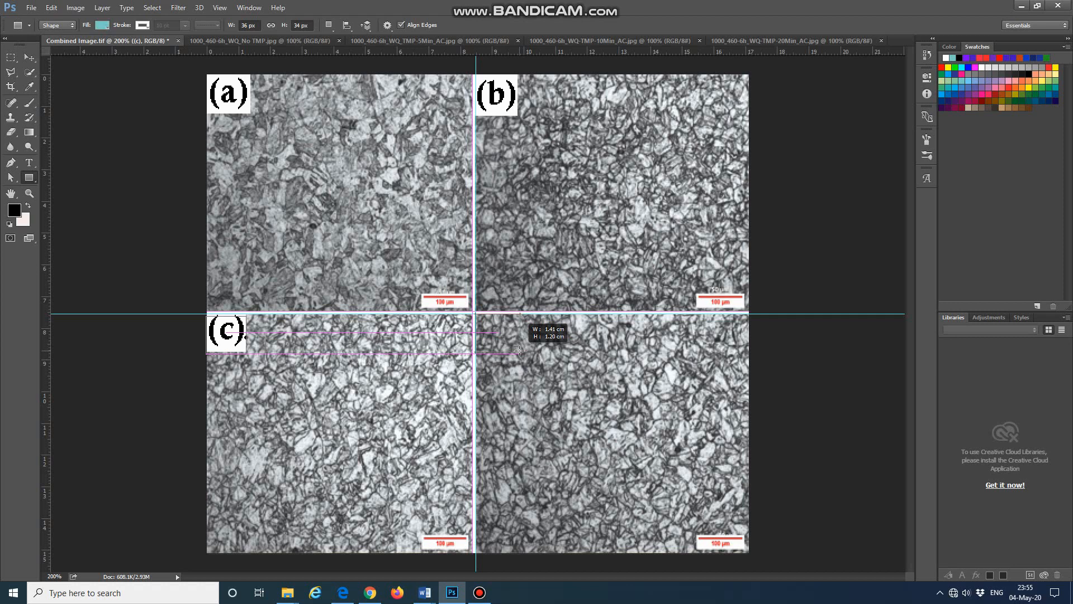
left_click_drag(519, 351, 515, 351)
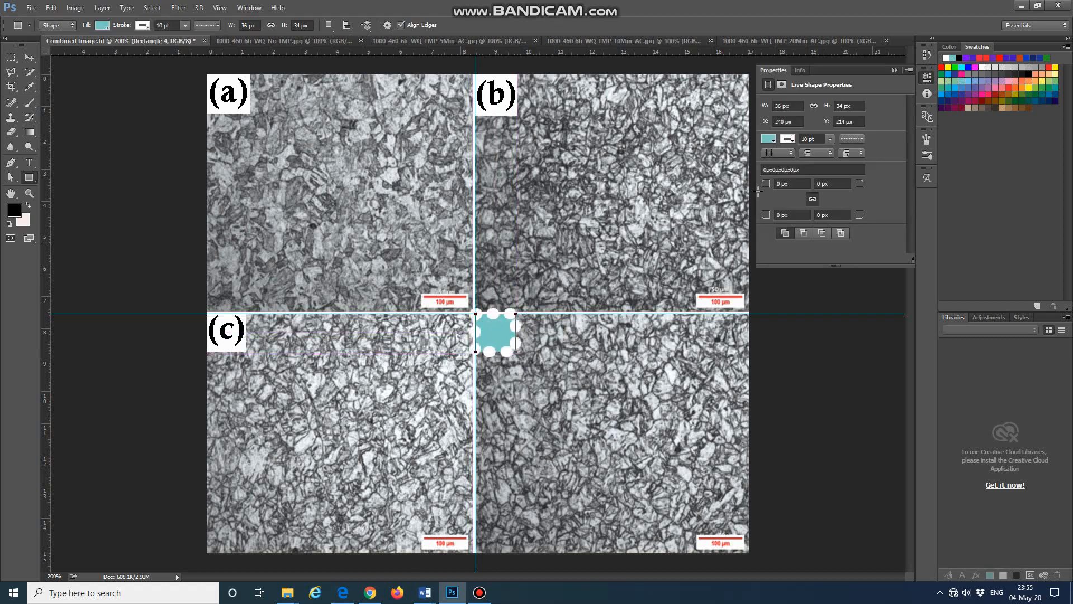
Give the lower-right micrograph's corner rectangle a solid-line stroke and a white fill, and close its shape properties.
left_click(850, 139)
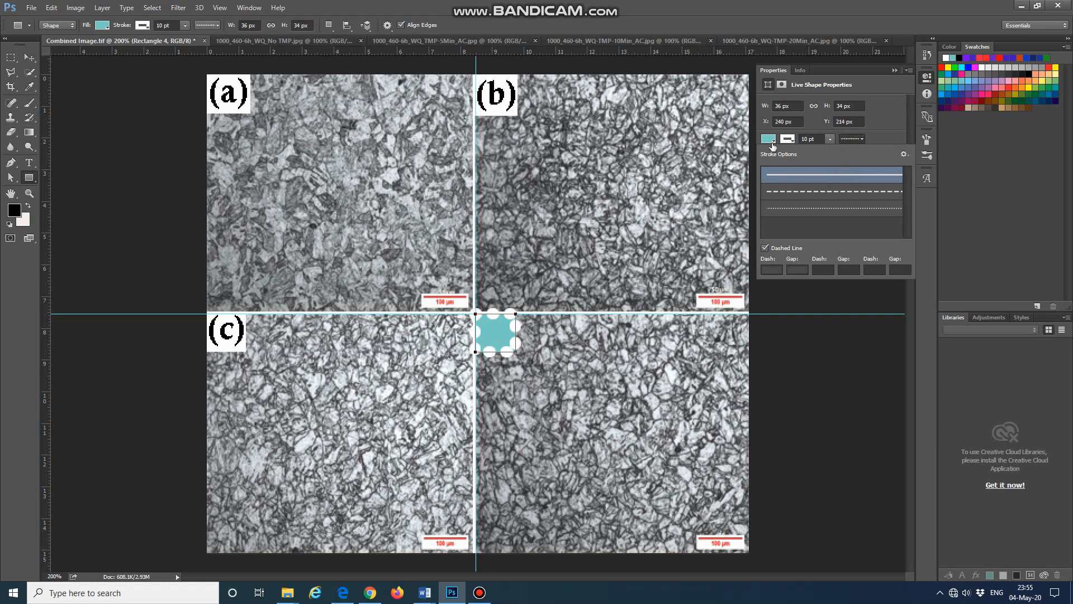
left_click(772, 139)
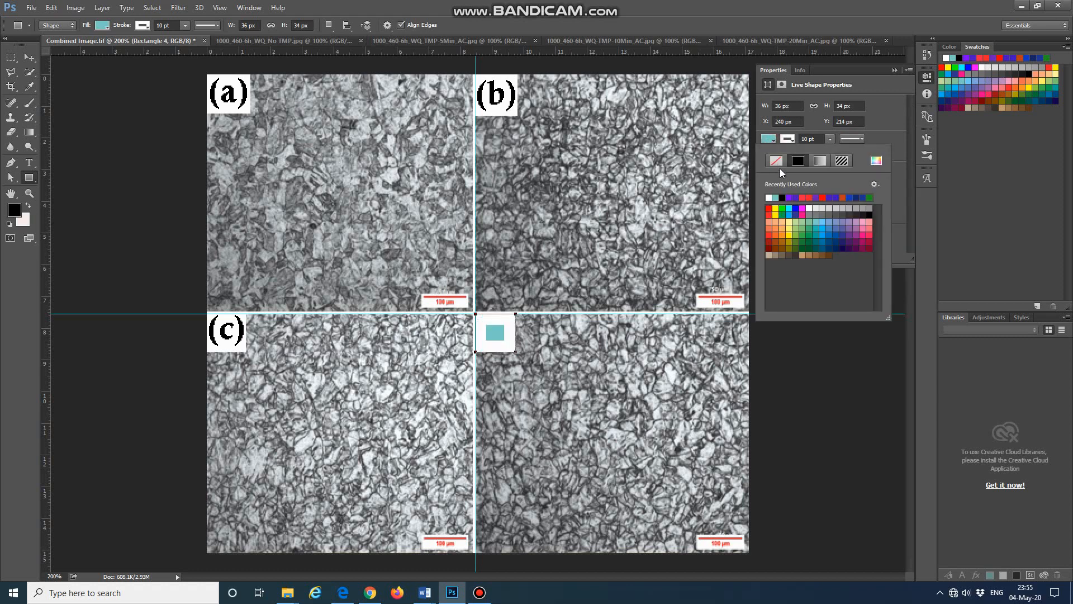
left_click(770, 198)
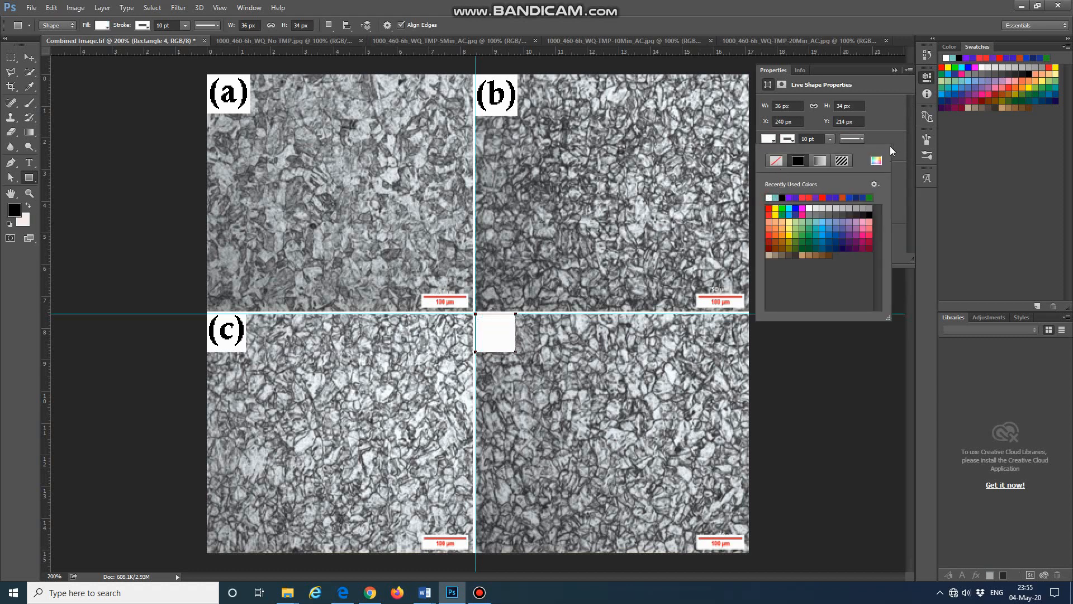
left_click(928, 77)
left_click(928, 78)
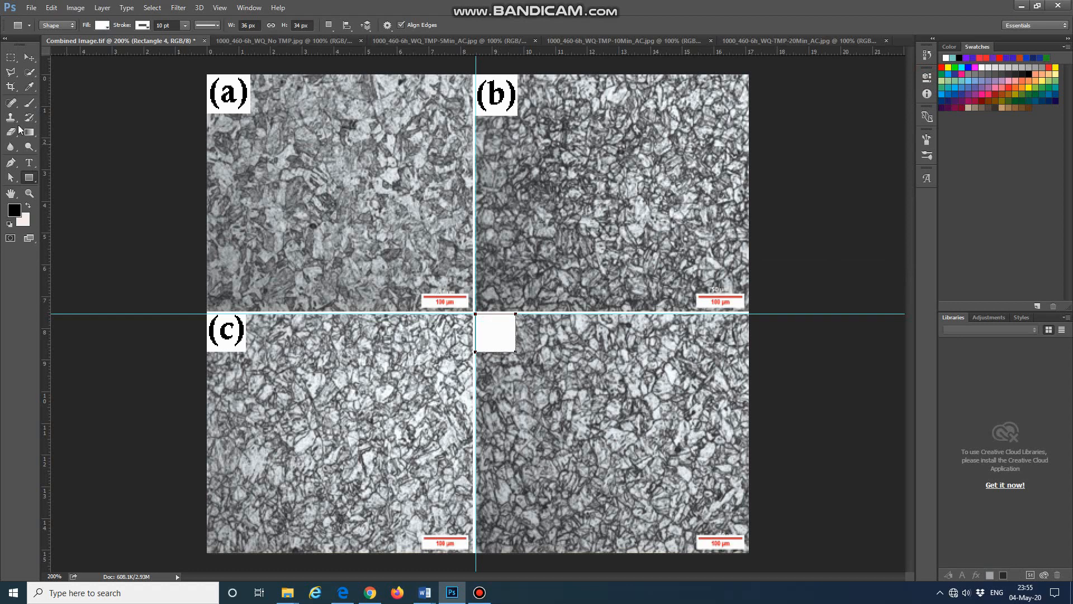
Add the text "(d)" inside the white box at the lower-right micrograph's corner.
left_click(29, 162)
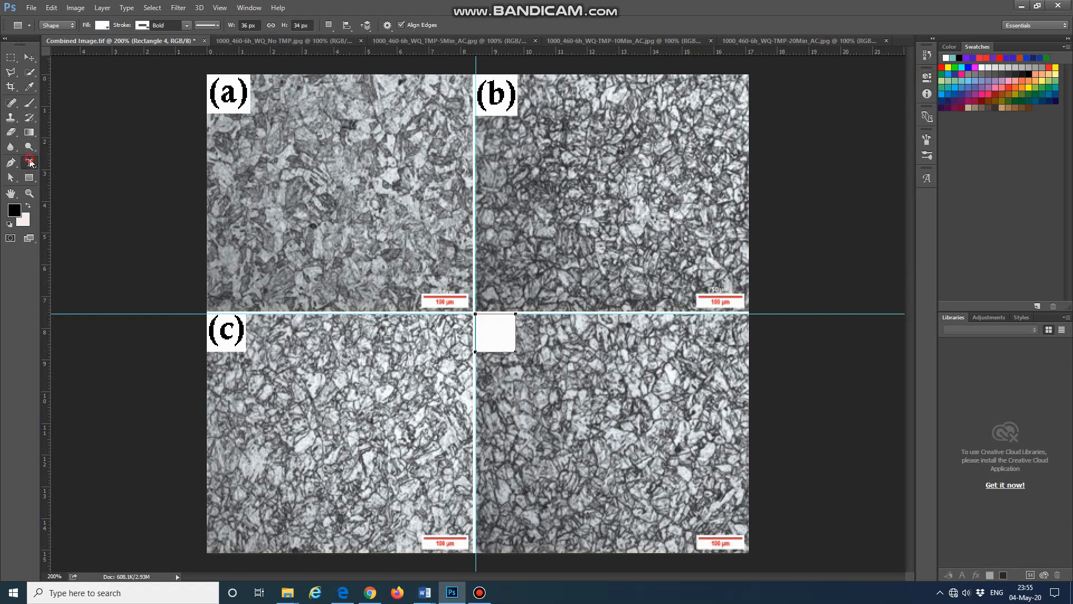
left_click(492, 331)
type("()")
key("Left")
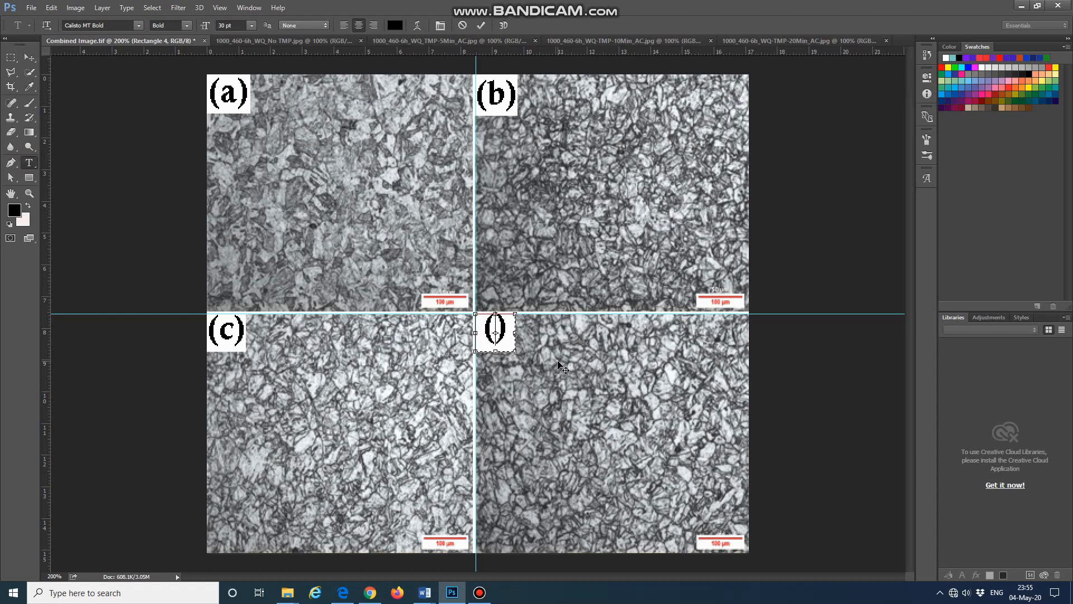
type("a")
key("BackSpace")
type("d")
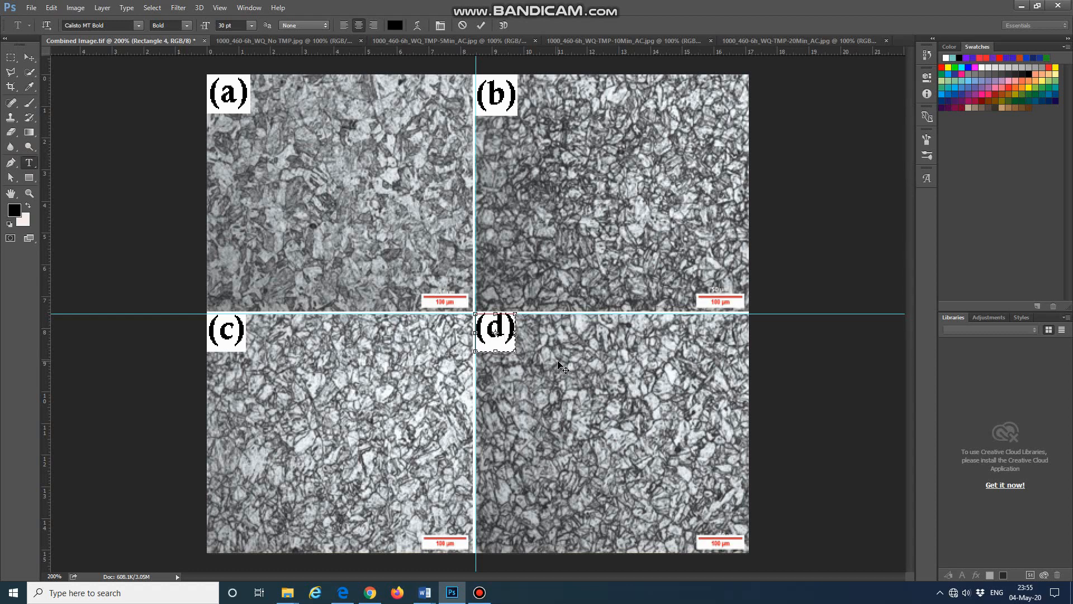
Shift the "(d)" label down and slightly left to centre it in its white box.
left_click(30, 59)
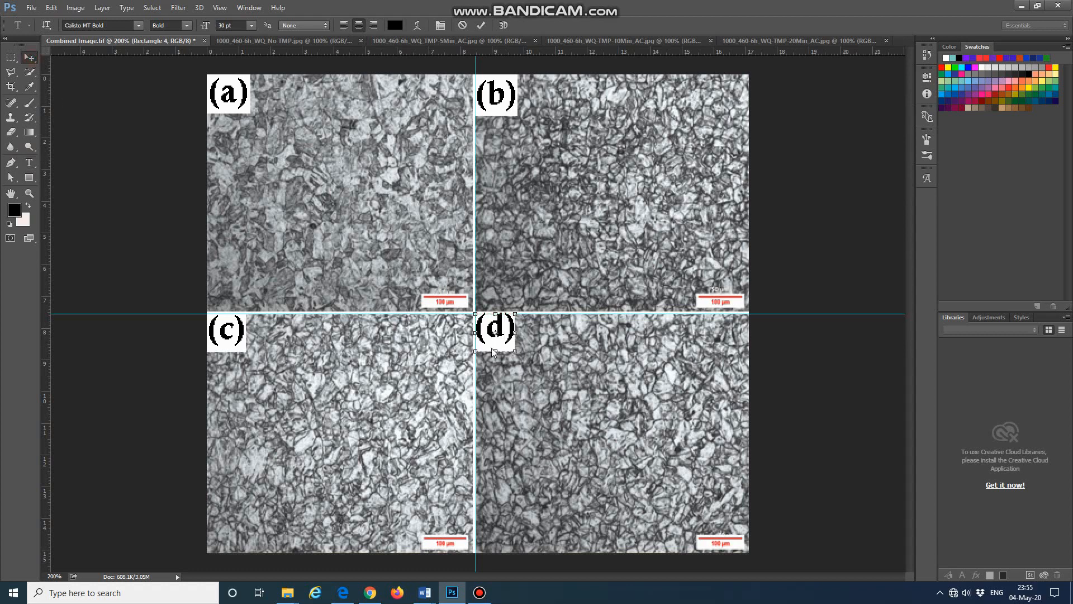
key("Down")
key("Down")
key("Down")
key("Down")
key("Down")
key("Left")
key("Left")
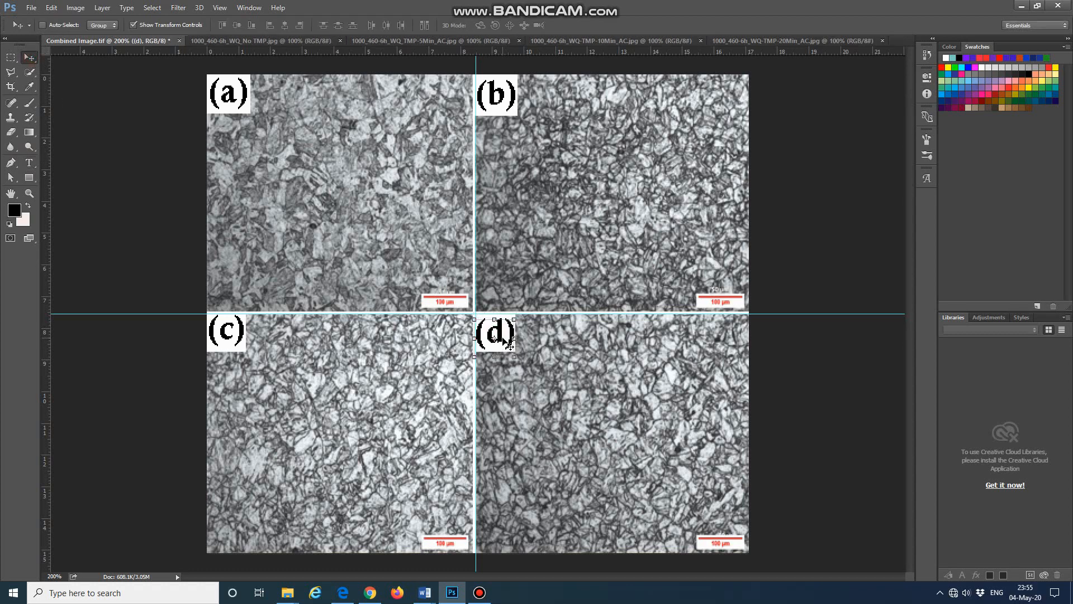
key("Right")
key("Right")
key("Left")
key("Left")
left_click(29, 26)
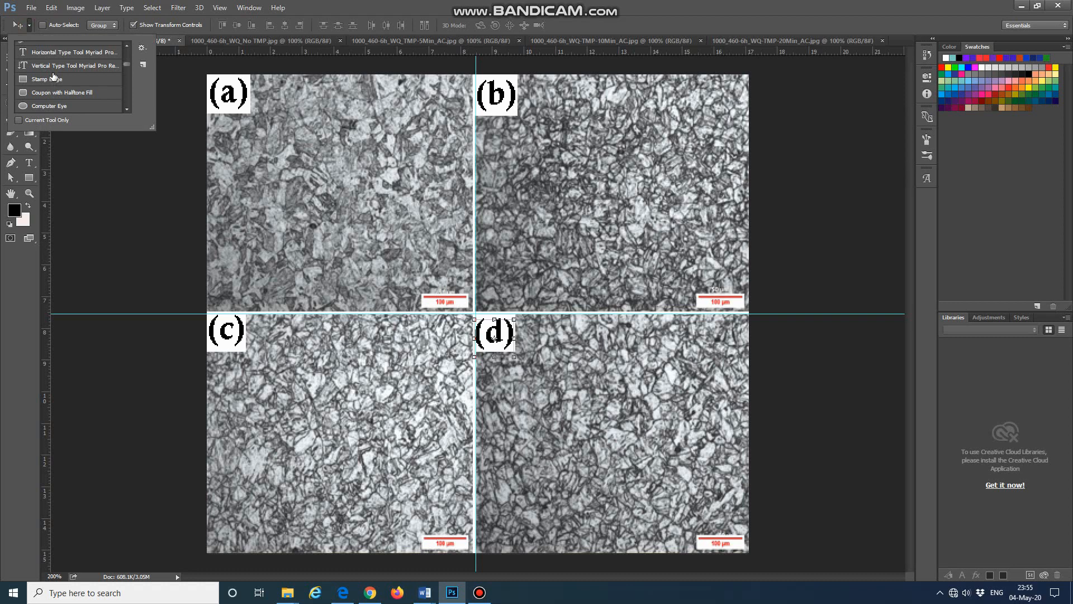
left_click(31, 8)
left_click(30, 8)
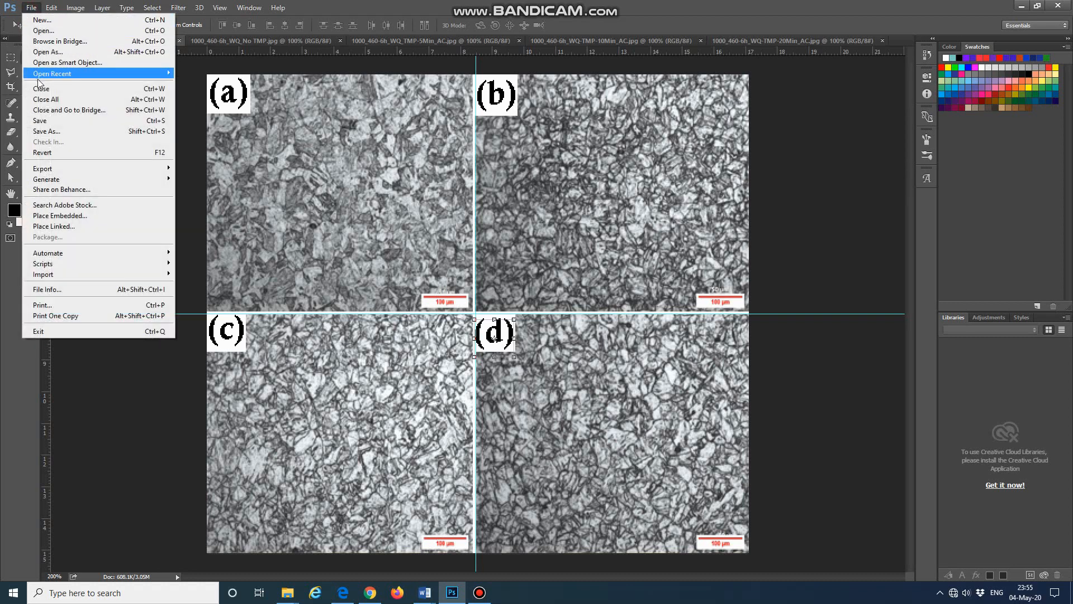
left_click(186, 66)
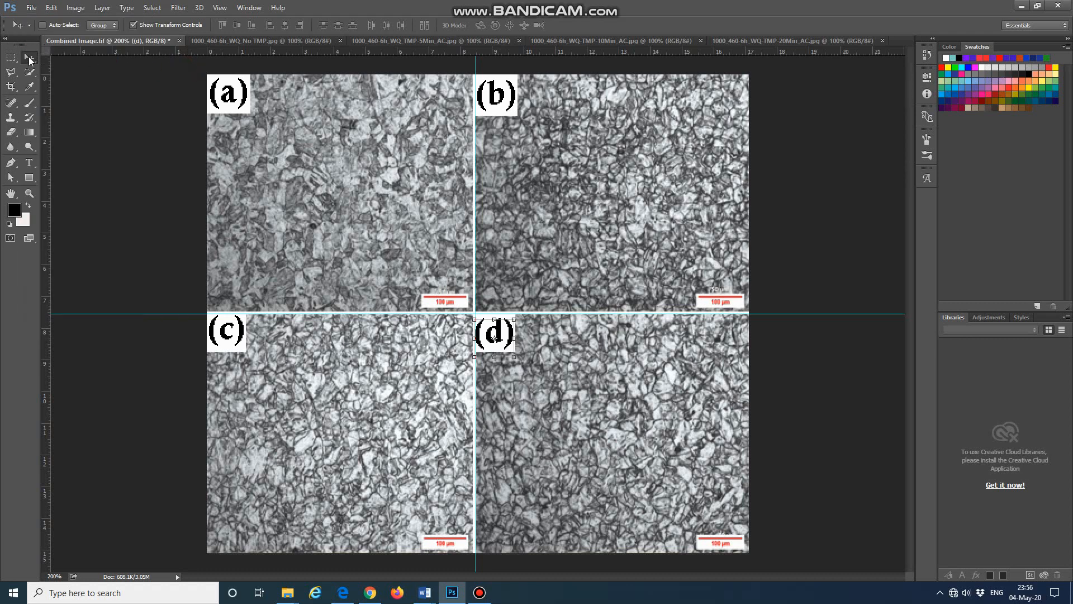
Save the labelled figure to the Desktop as a new TIFF file named Combined Image_2, with layers and LZW compression.
left_click(32, 8)
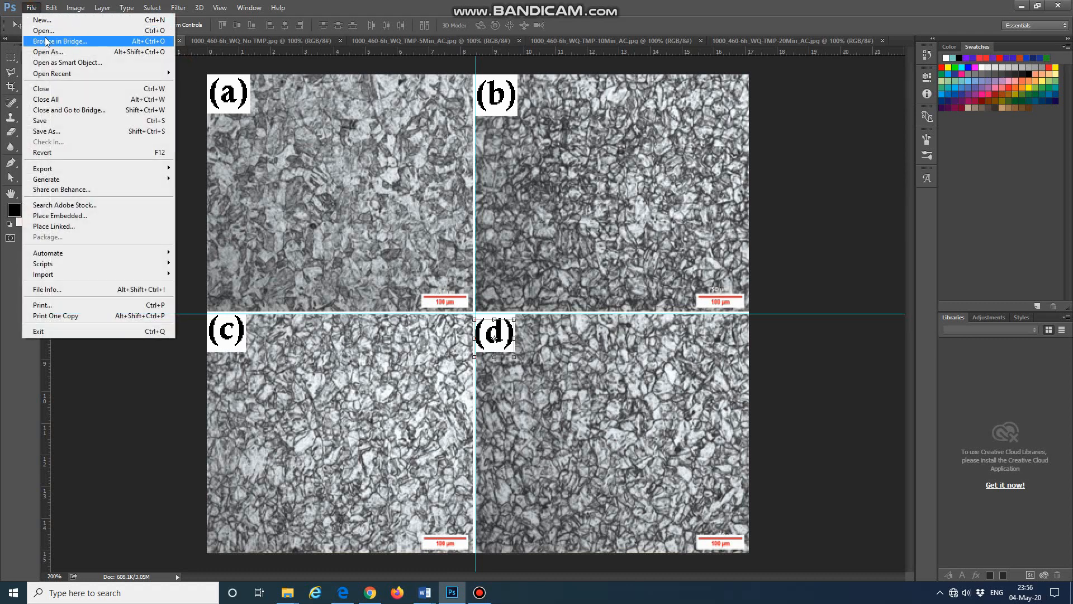
left_click(70, 132)
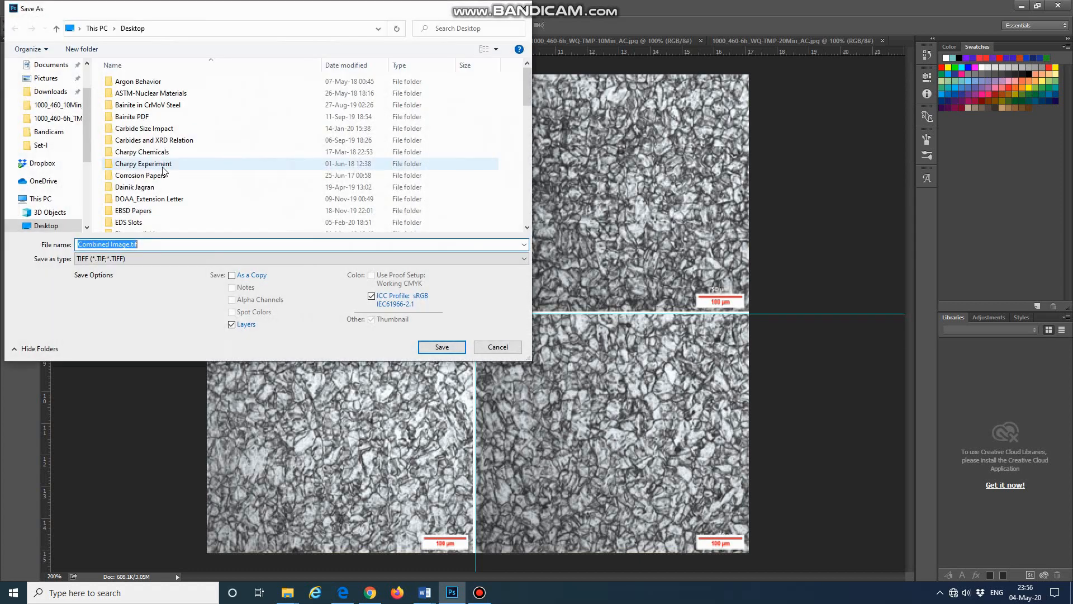
left_click(190, 244)
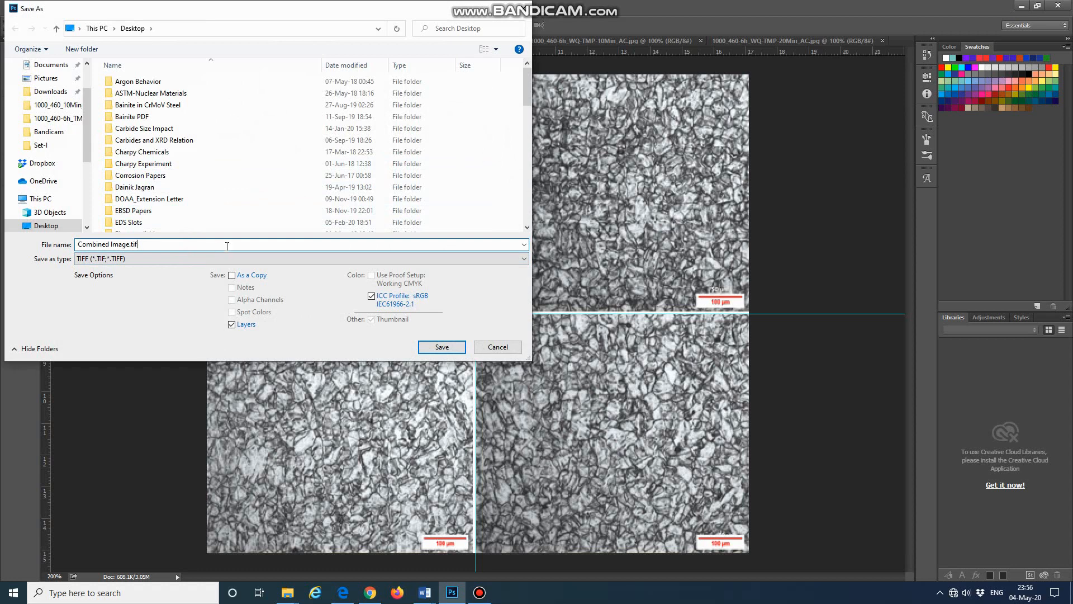
key("BackSpace")
key("BackSpace")
key("BackSpace")
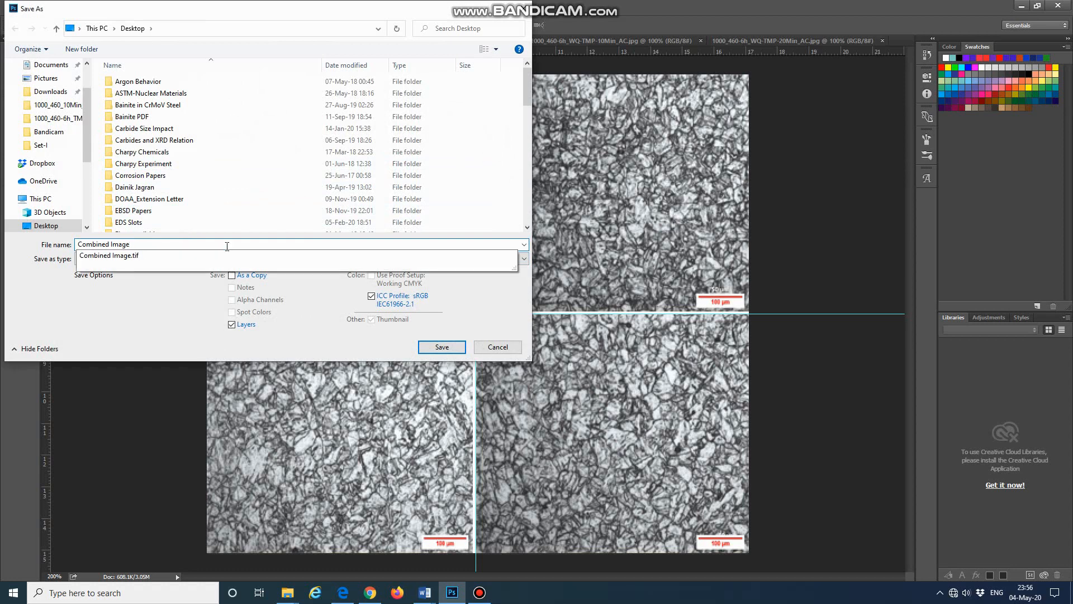
type("_2")
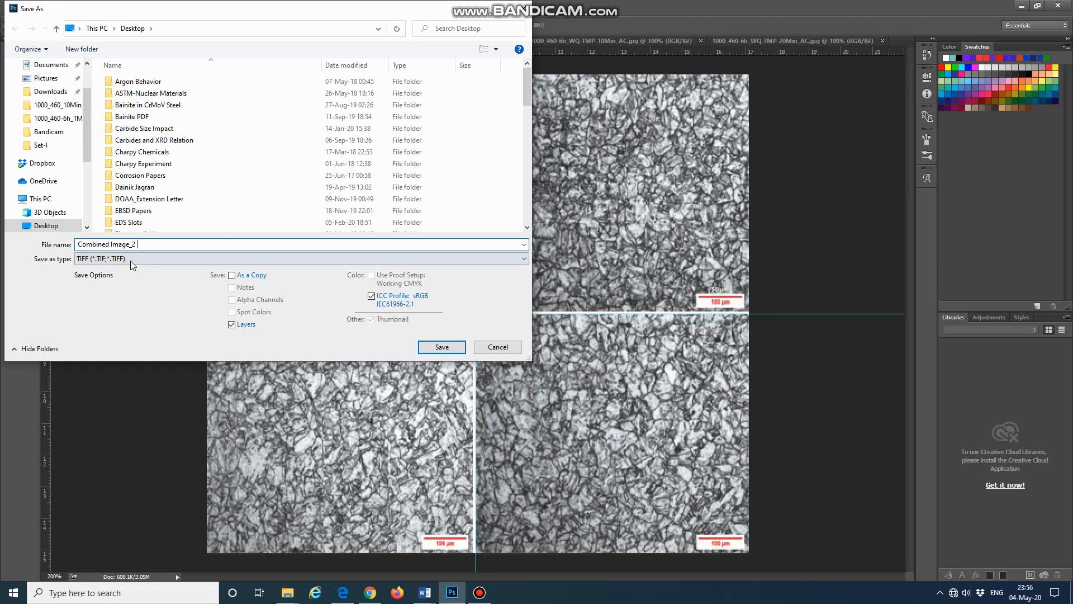
left_click(107, 259)
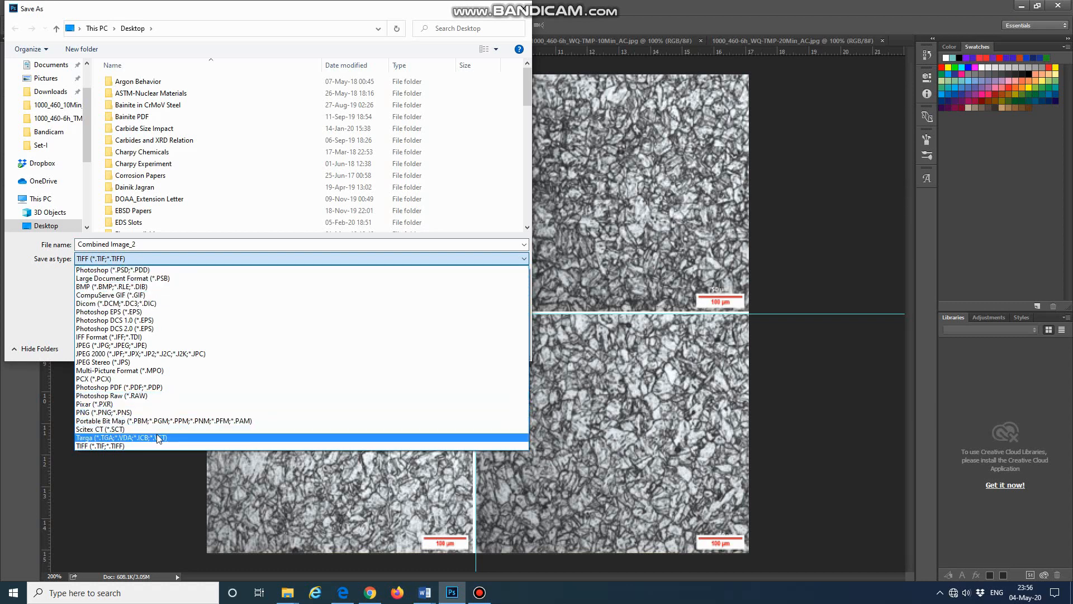
left_click(45, 296)
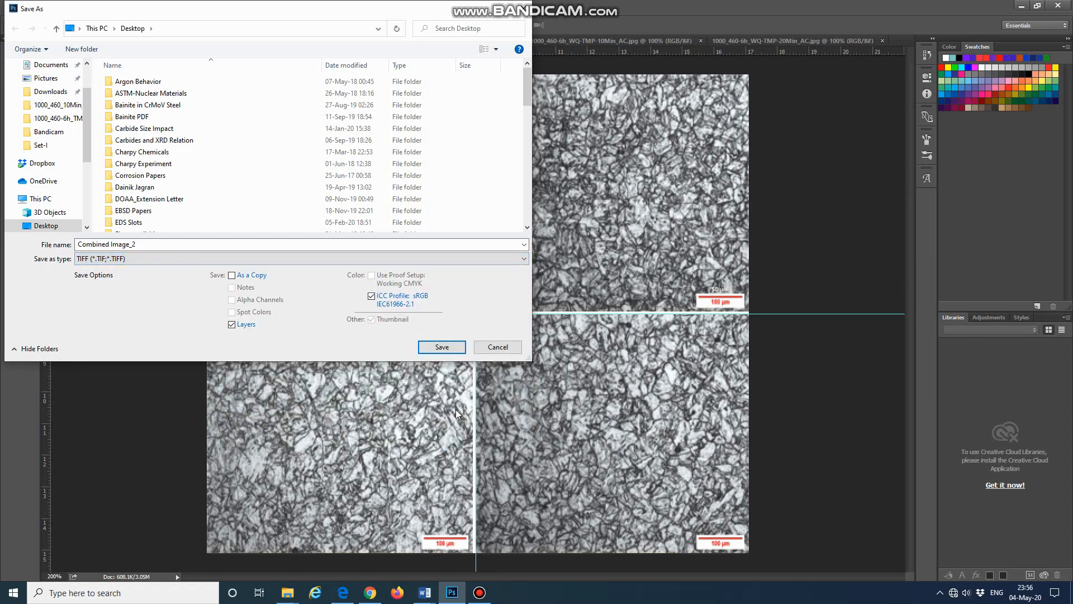
left_click(441, 348)
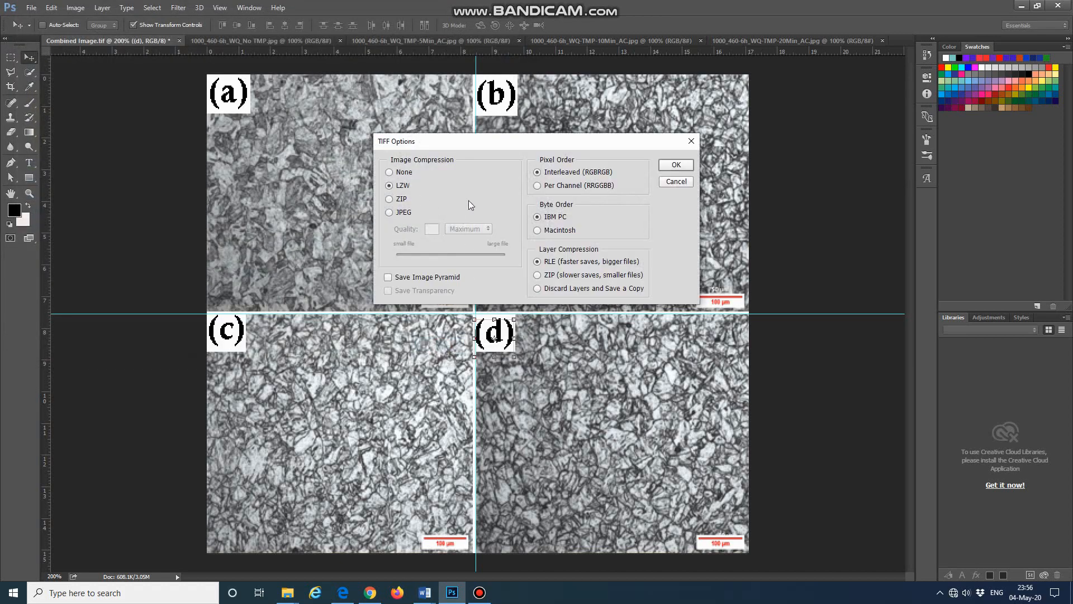
left_click(675, 165)
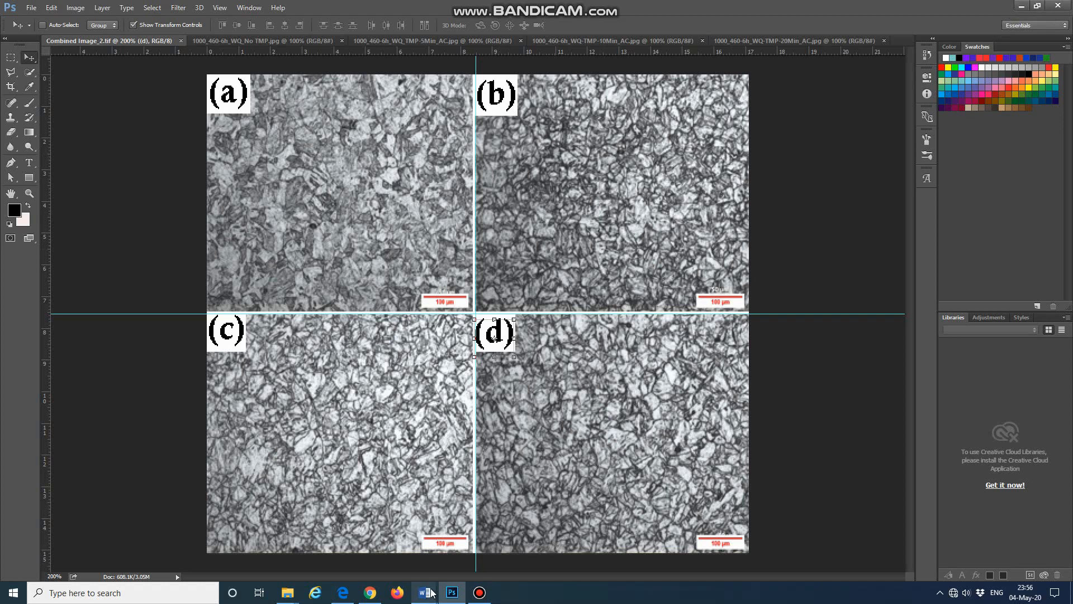
Switch to Word, add the line "Now Let us know how to crop the image" below the Part-2 remark, and return to Photoshop.
mouse_move(425, 592)
left_click(521, 554)
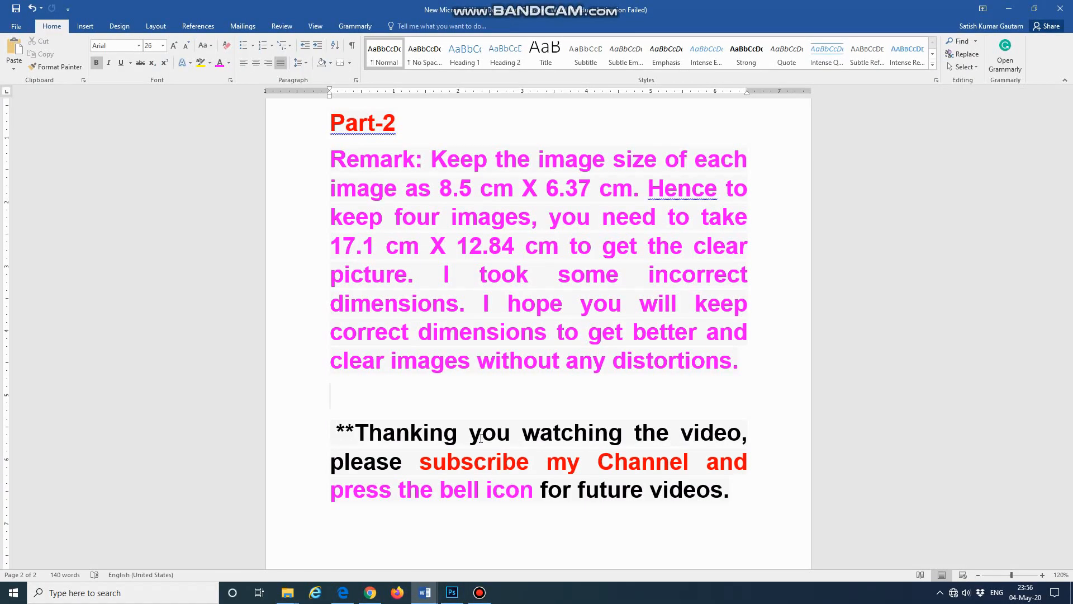
type("Now Let us n")
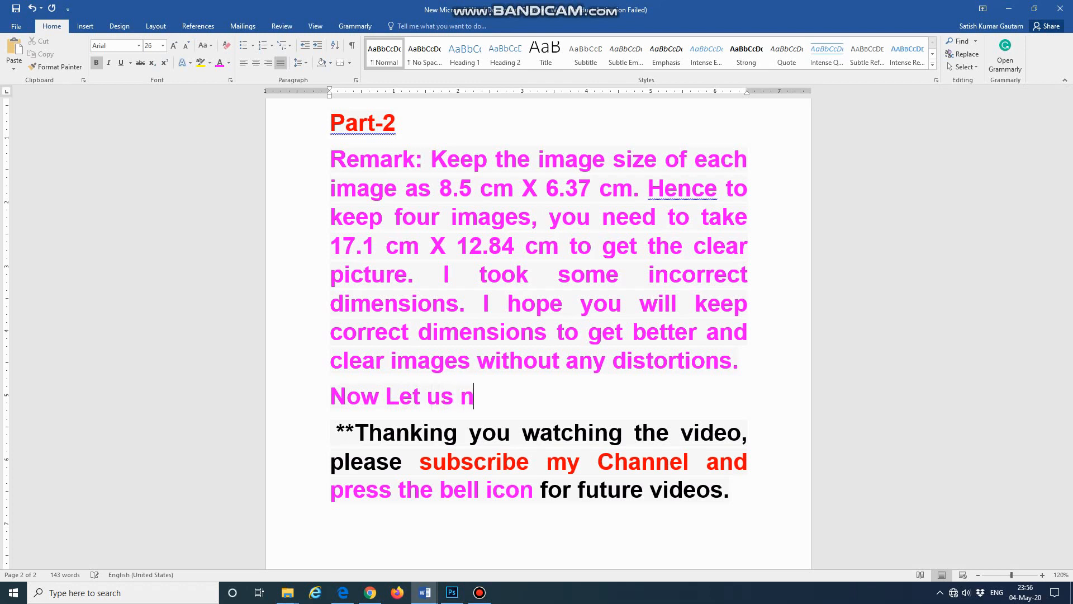
key("BackSpace")
type("know how")
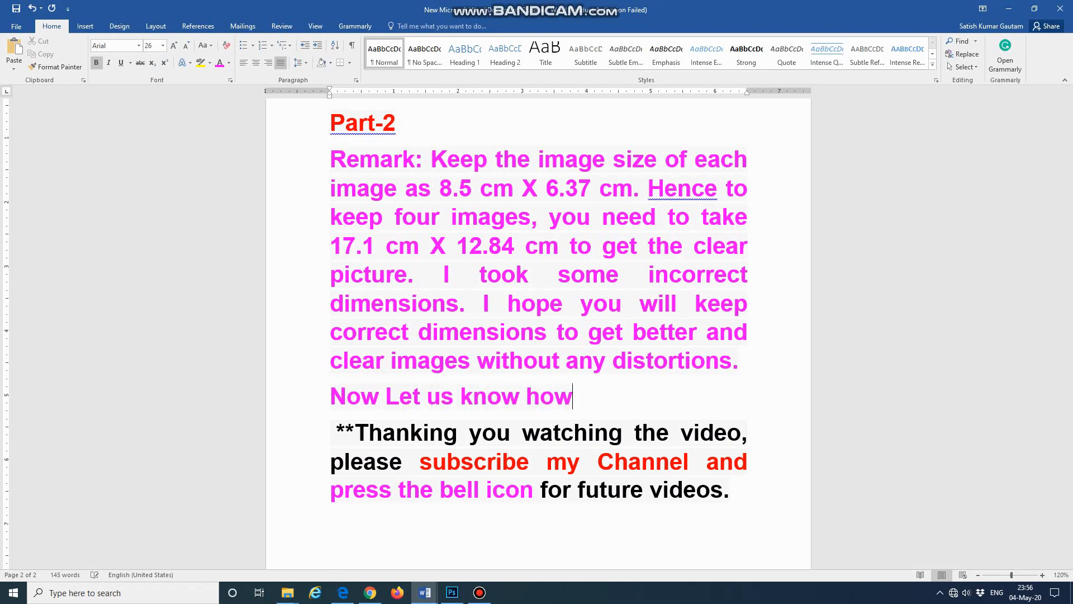
type(" to crop")
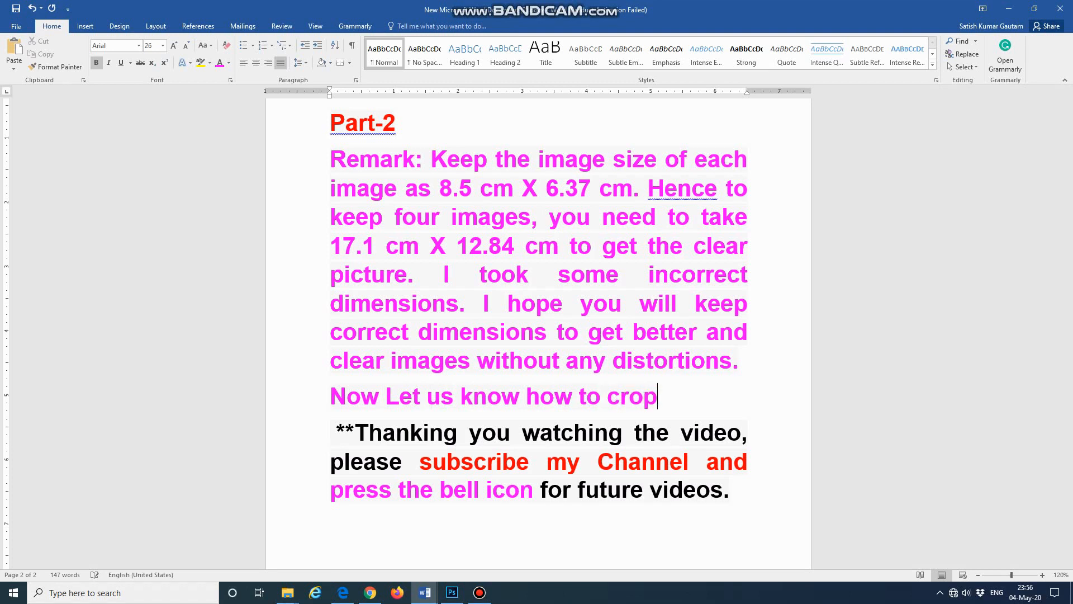
type(" the image")
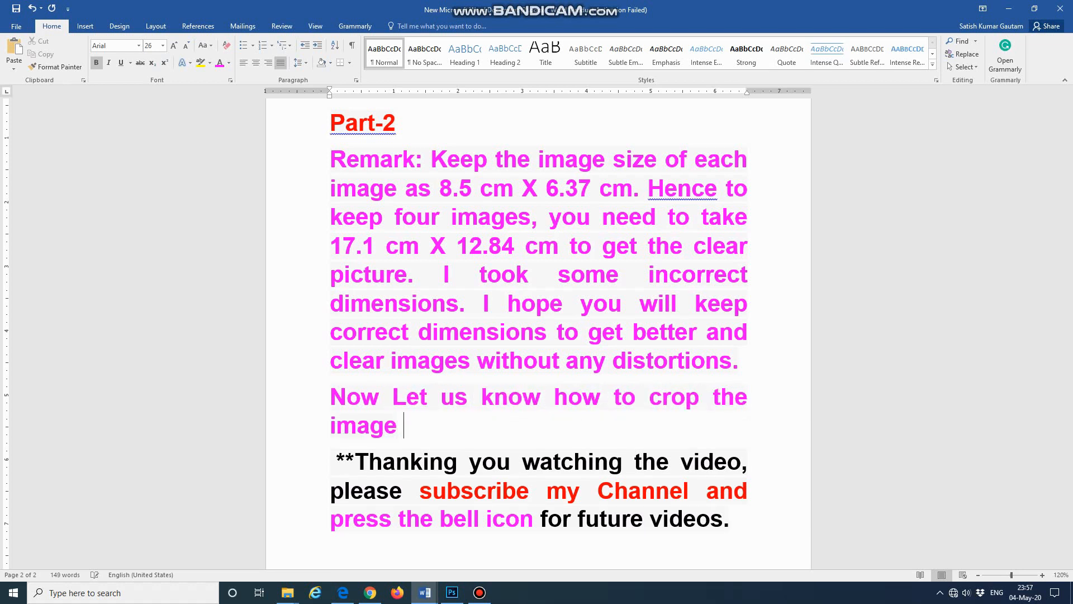
left_click(1009, 9)
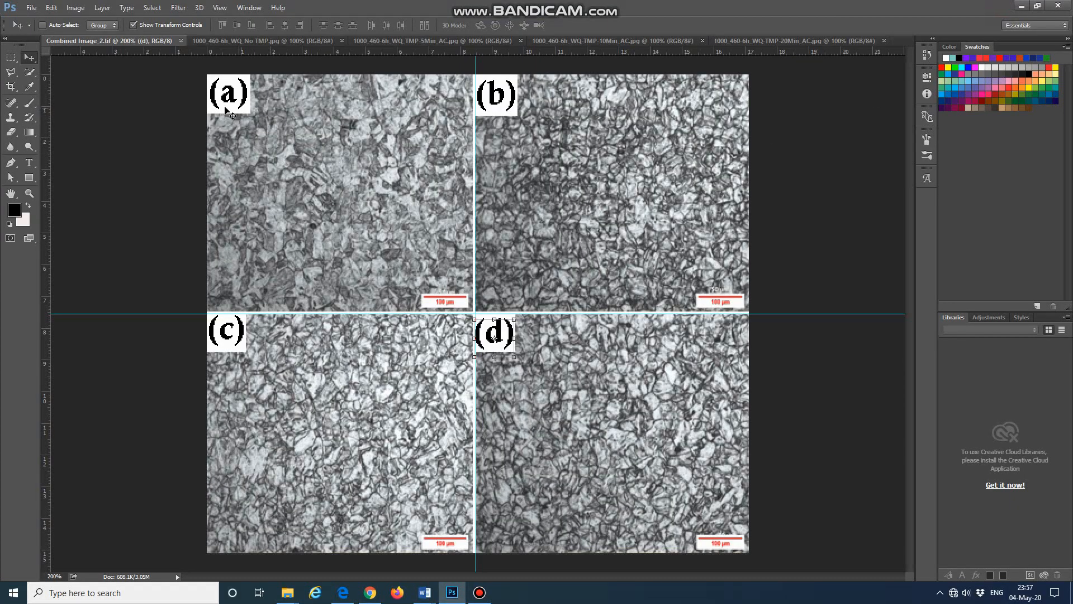
Close the combined figure and all four source micrographs.
left_click(180, 42)
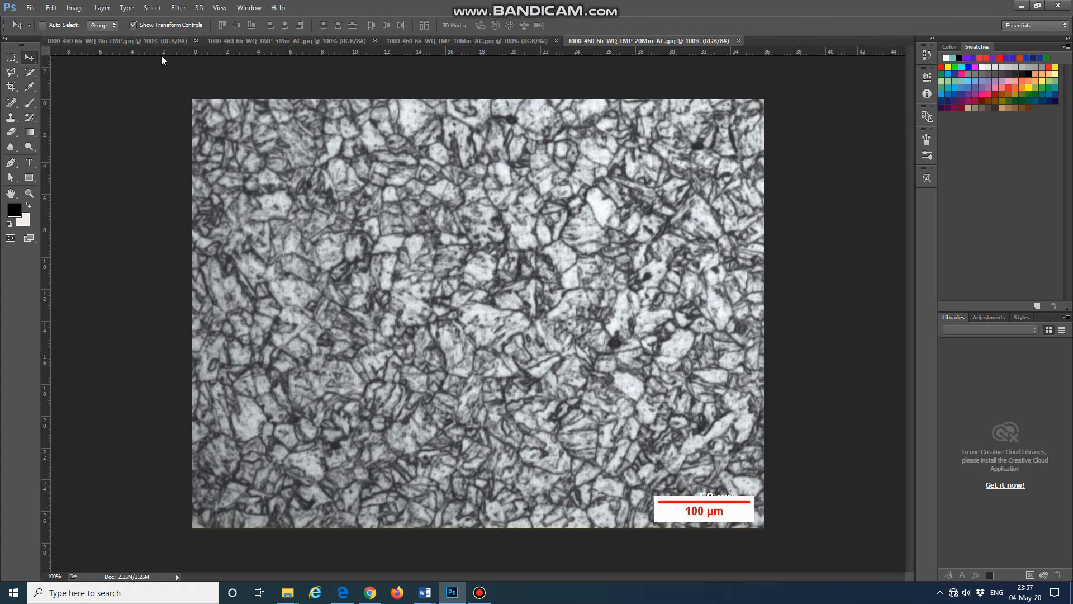
left_click(196, 41)
left_click(213, 40)
left_click(213, 41)
left_click(213, 40)
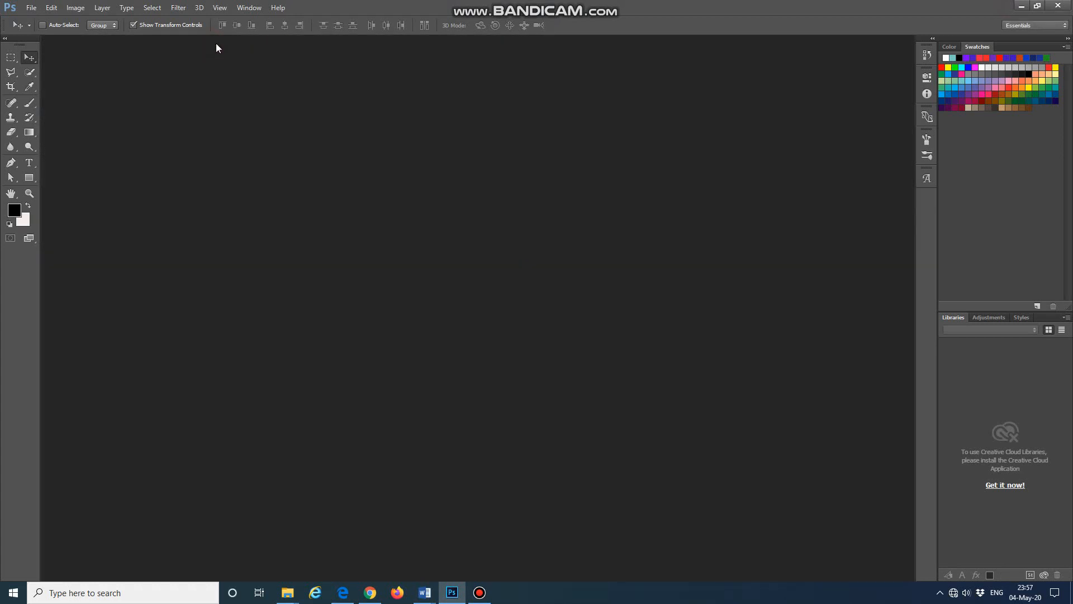
Open the image 1.jpg from the 1000_460-6h_TMP-20Min_AC folder.
left_click(31, 7)
left_click(32, 13)
left_click(31, 9)
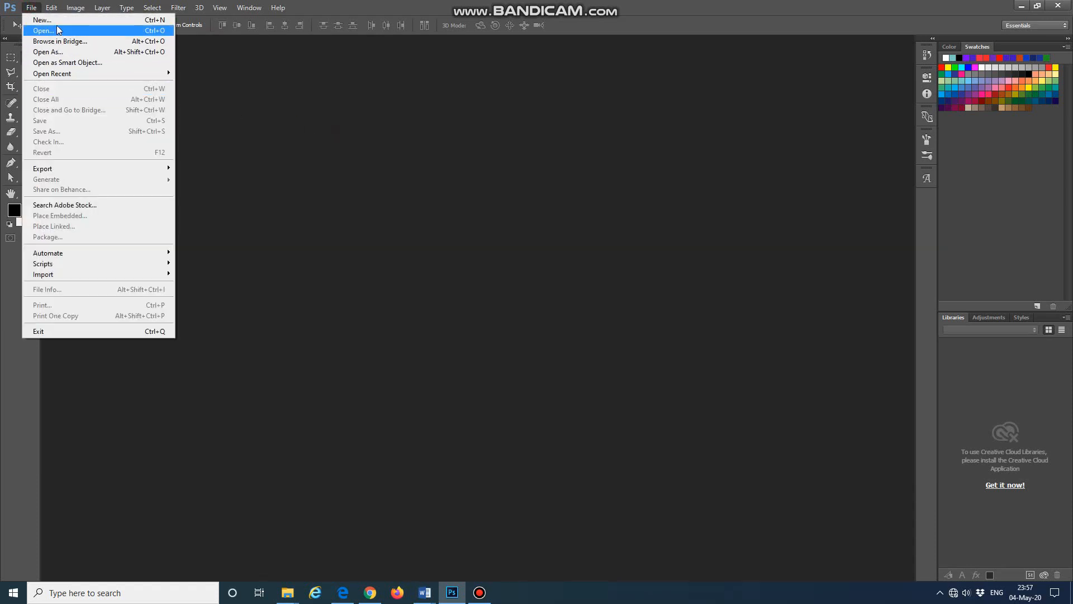
left_click(59, 30)
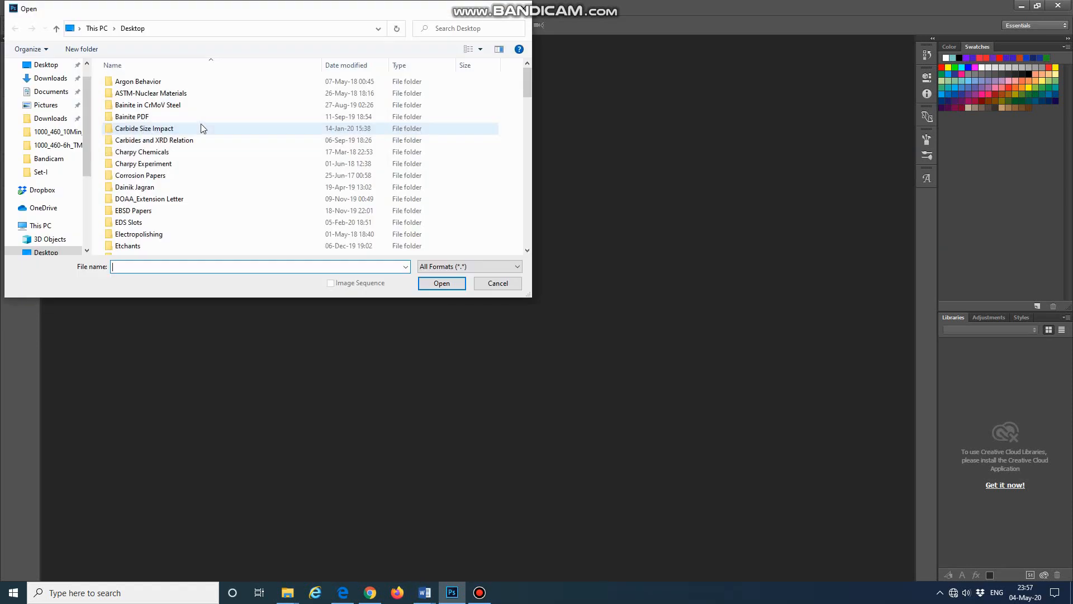
left_click(41, 172)
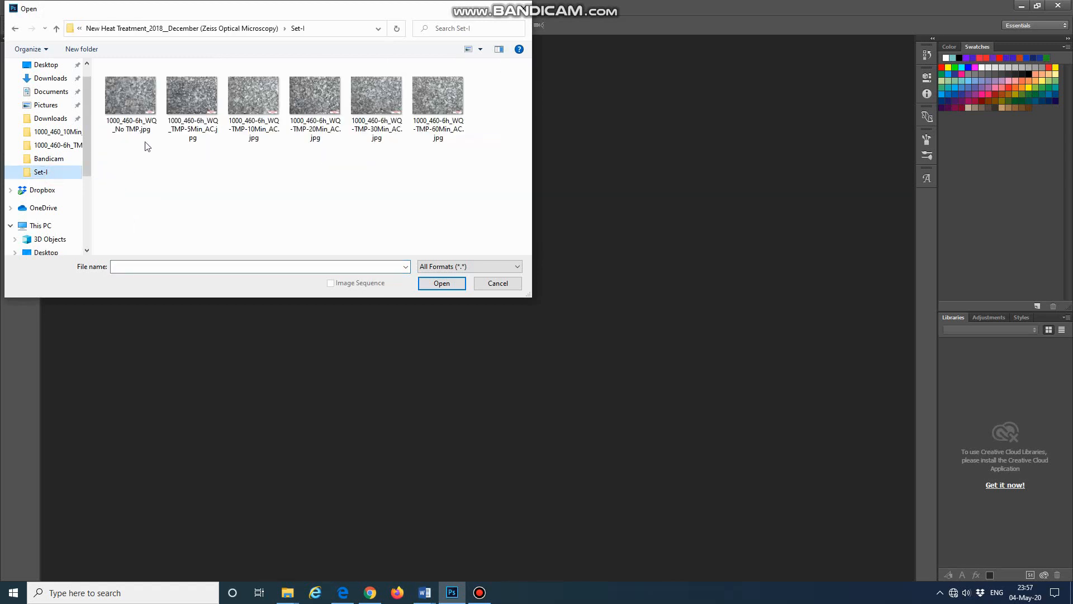
left_click(143, 119)
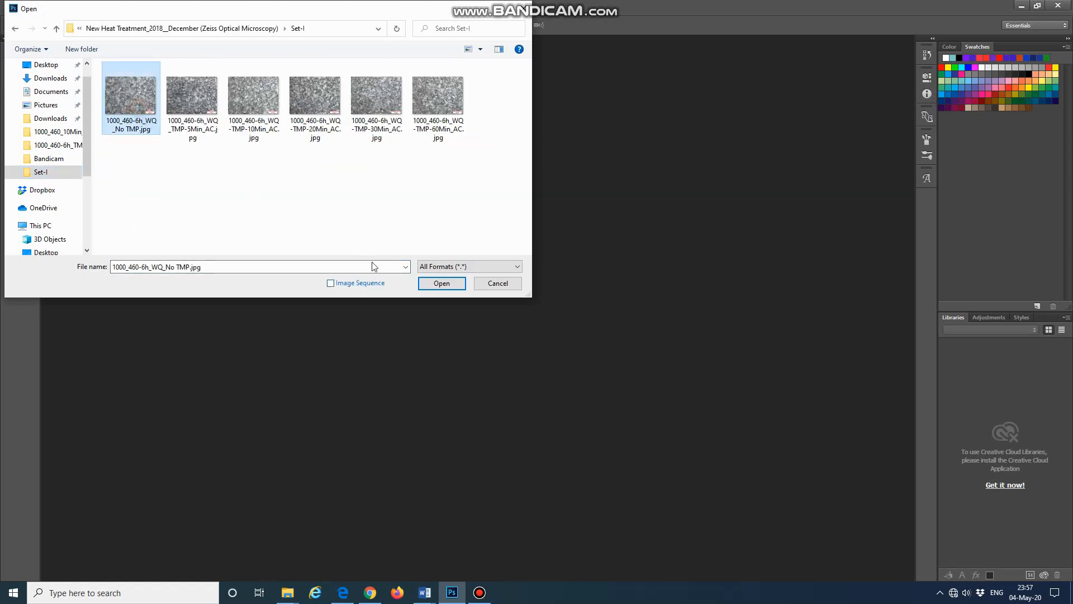
scroll(74, 152, "up", 1)
scroll(71, 156, "down", 2)
scroll(70, 159, "down", 1)
scroll(61, 168, "up", 3)
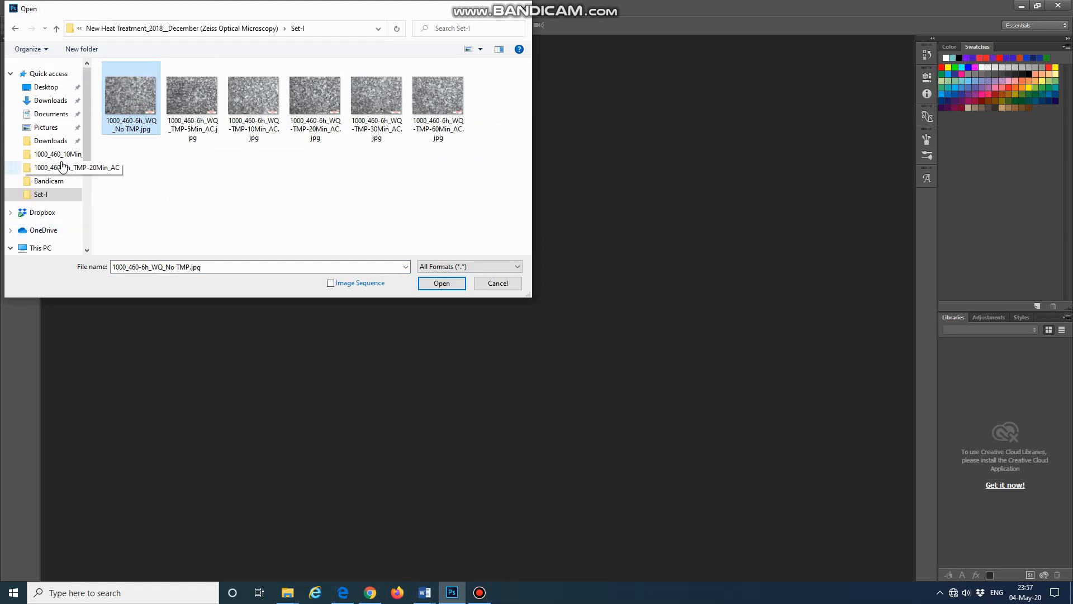
left_click(50, 167)
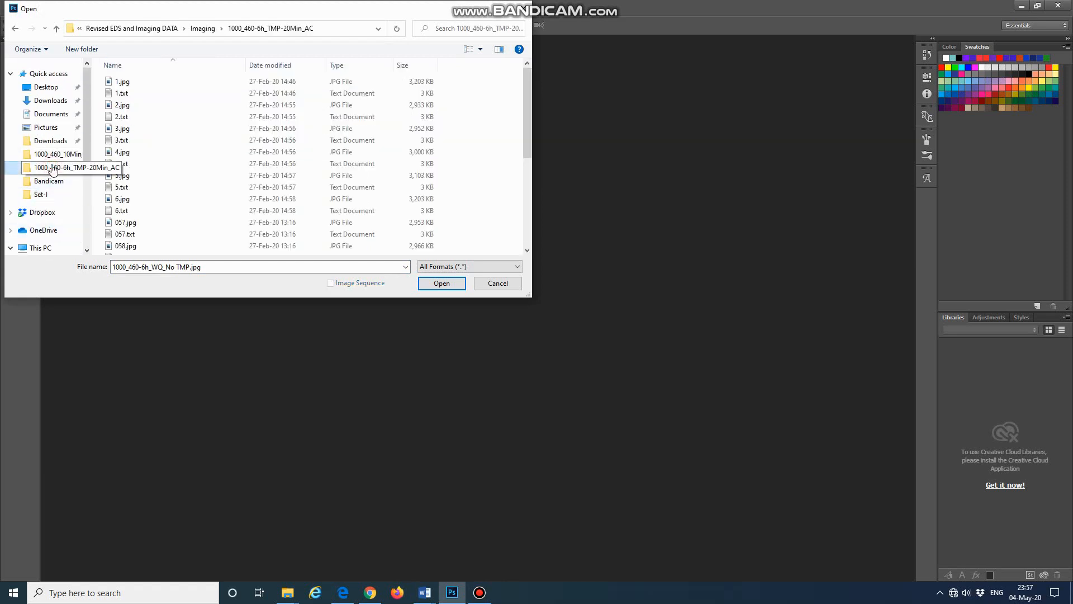
left_click(193, 90)
left_click(440, 283)
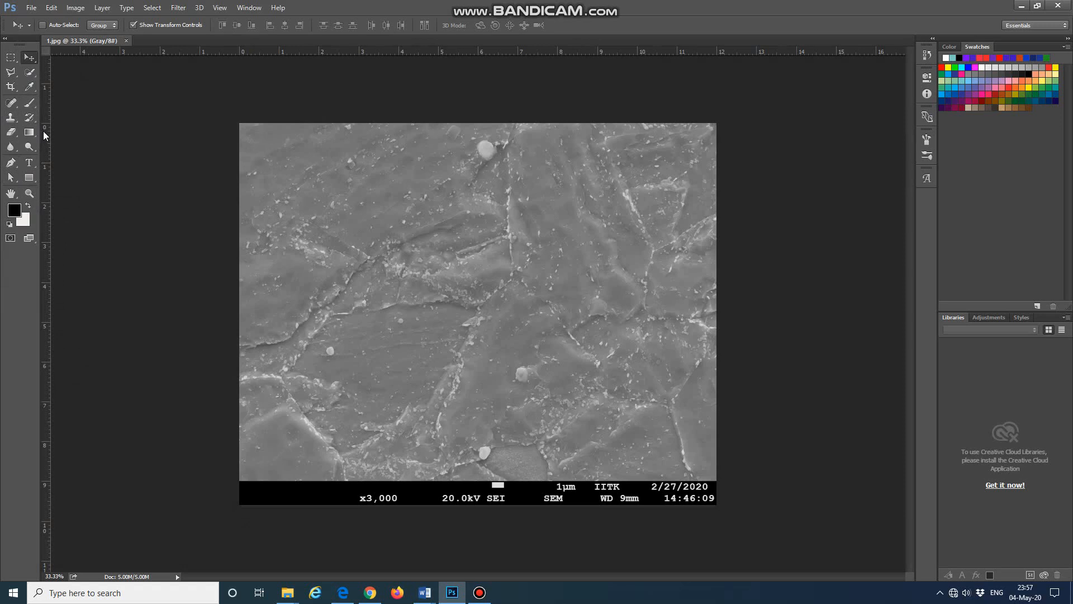
Crop the black information bar off the bottom of the SEM image, keeping the full width and a height of about 9 cm.
left_click(9, 88)
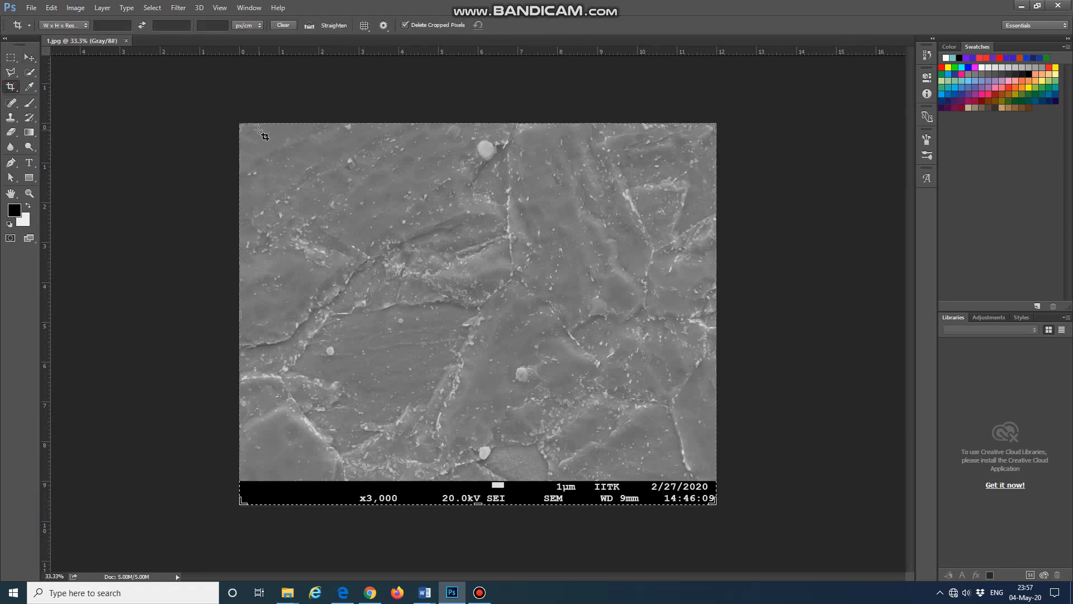
mouse_move(250, 134)
left_mouse_down()
mouse_move(240, 124)
mouse_move(330, 229)
mouse_move(263, 134)
mouse_move(240, 125)
left_mouse_up()
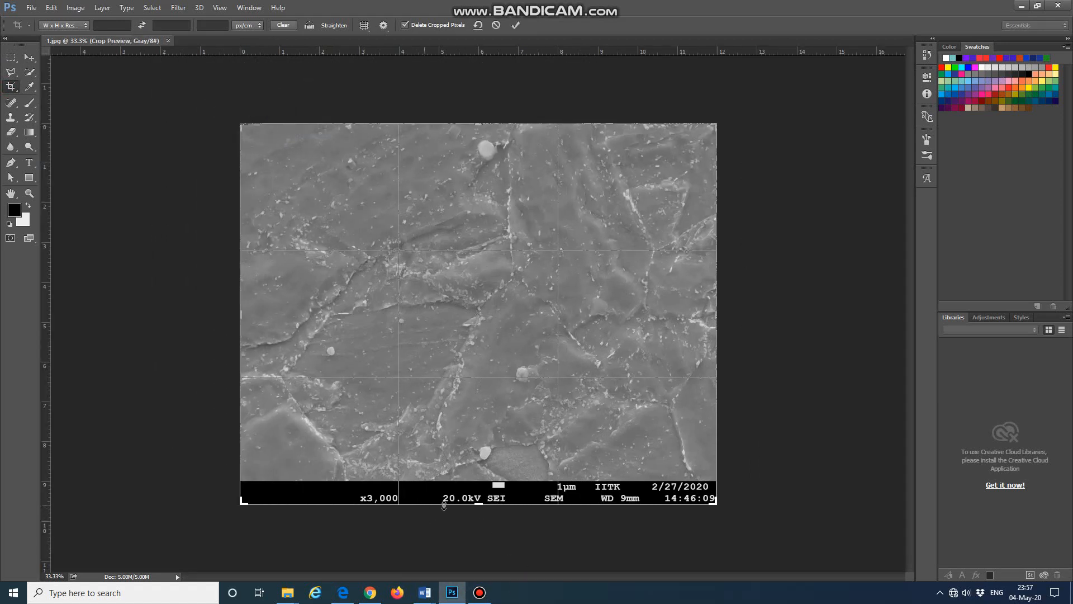
mouse_move(480, 502)
left_mouse_down()
mouse_move(480, 482)
mouse_move(480, 491)
left_mouse_up()
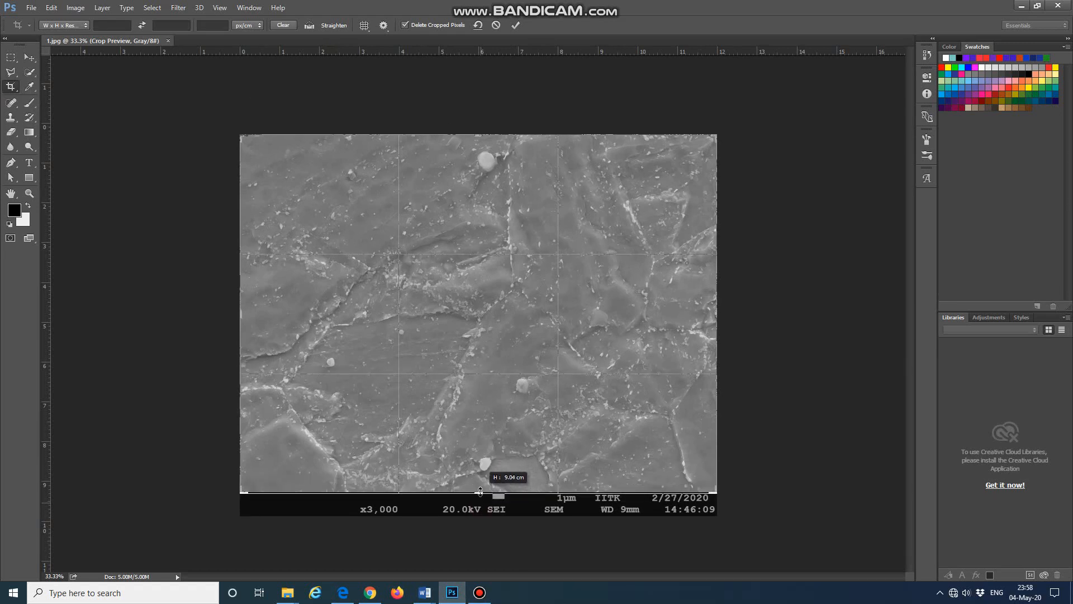
left_click_drag(480, 492, 480, 492)
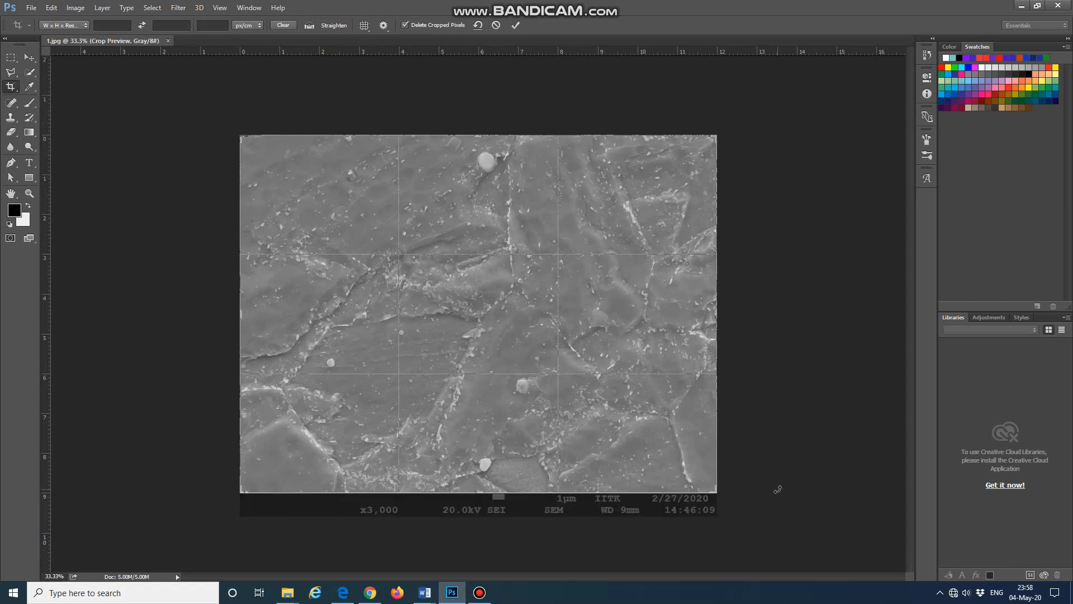
key("Return")
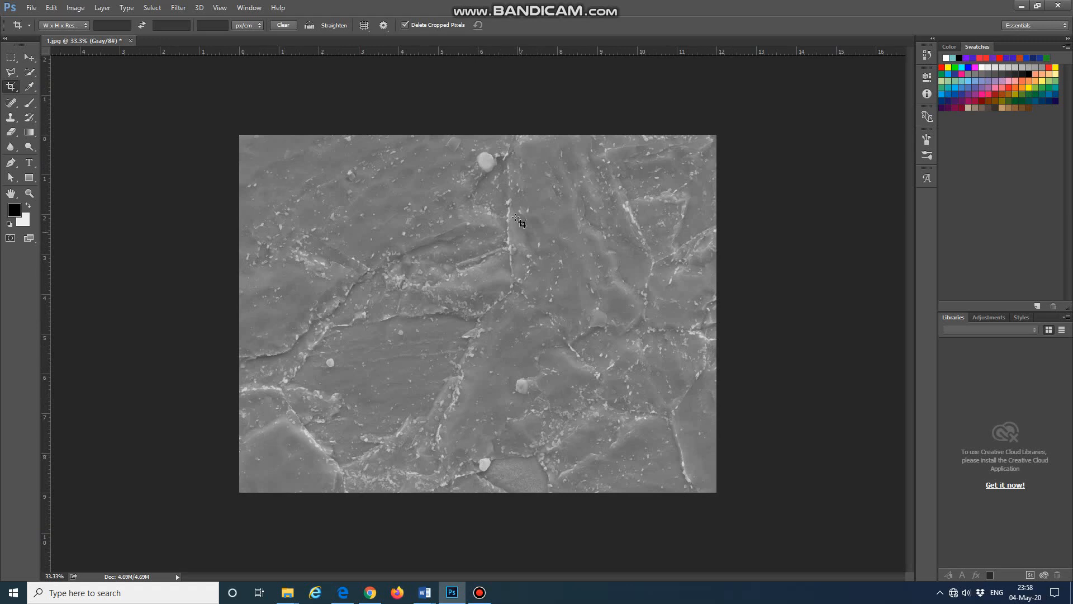
left_click(32, 8)
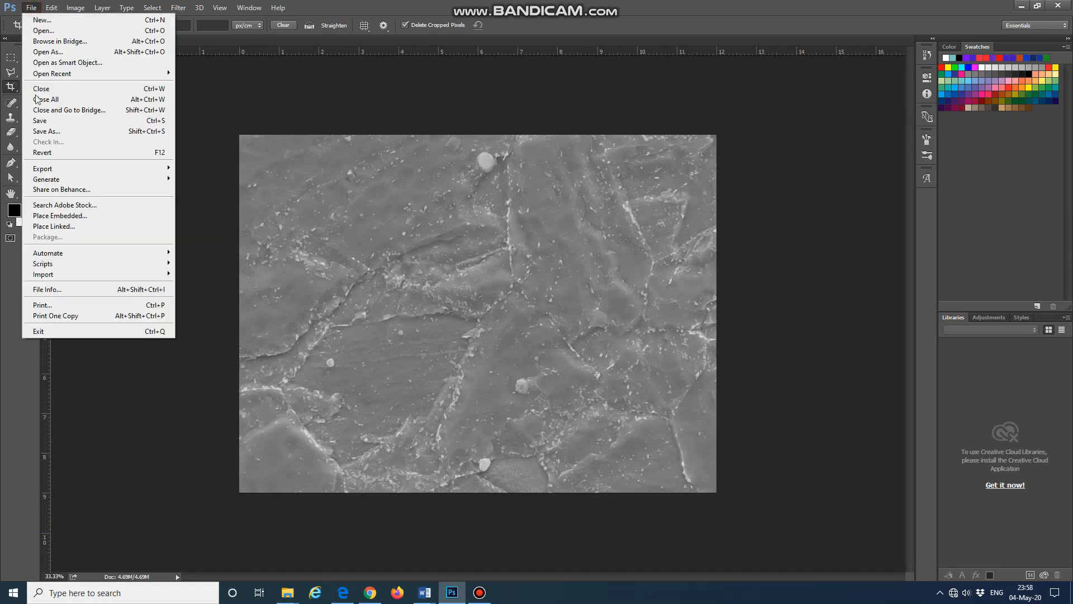
left_click(84, 132)
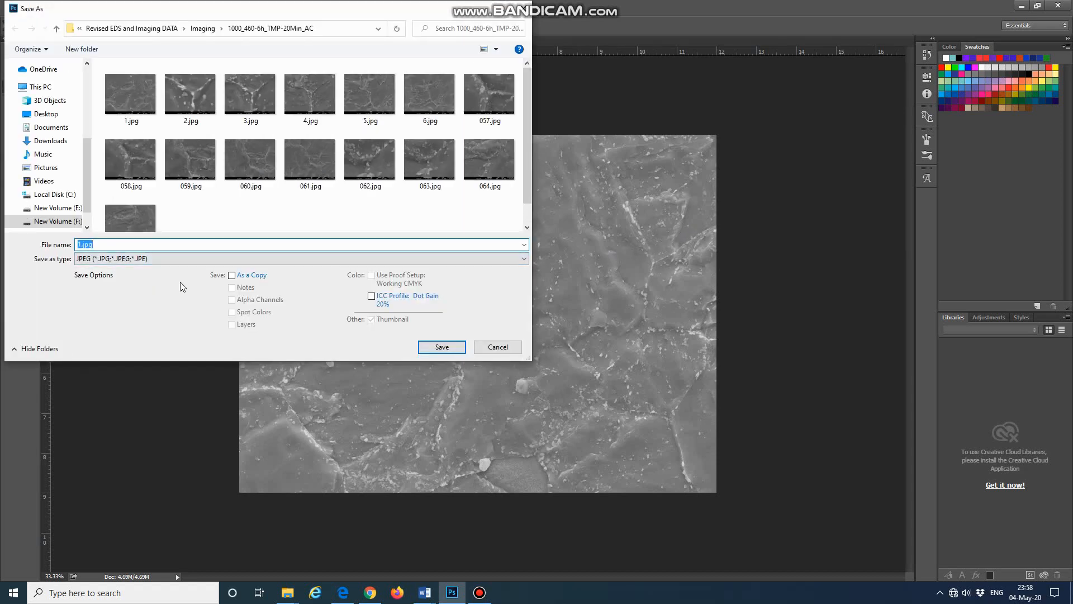
left_click(524, 13)
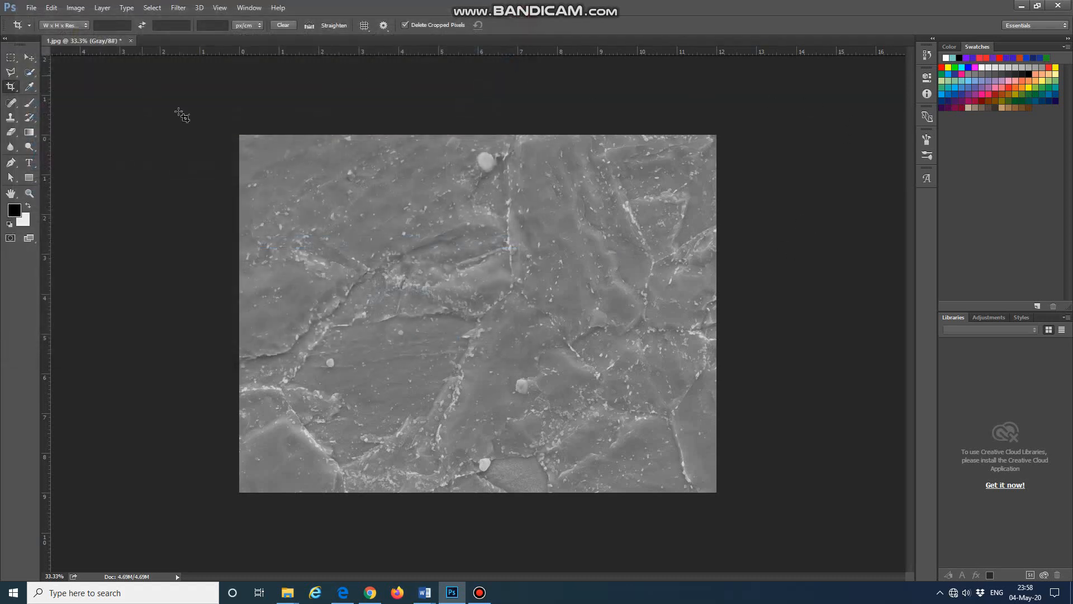
Switch to the Word notes to review the closing thank-you paragraph, and minimise Word and Photoshop to the desktop.
left_click(424, 592)
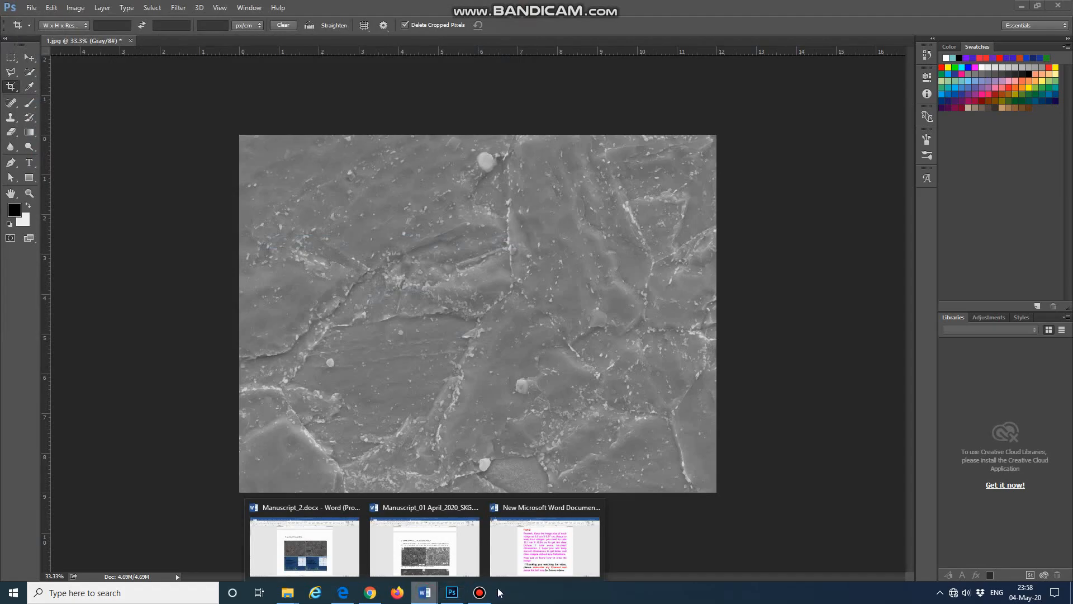
left_click(566, 564)
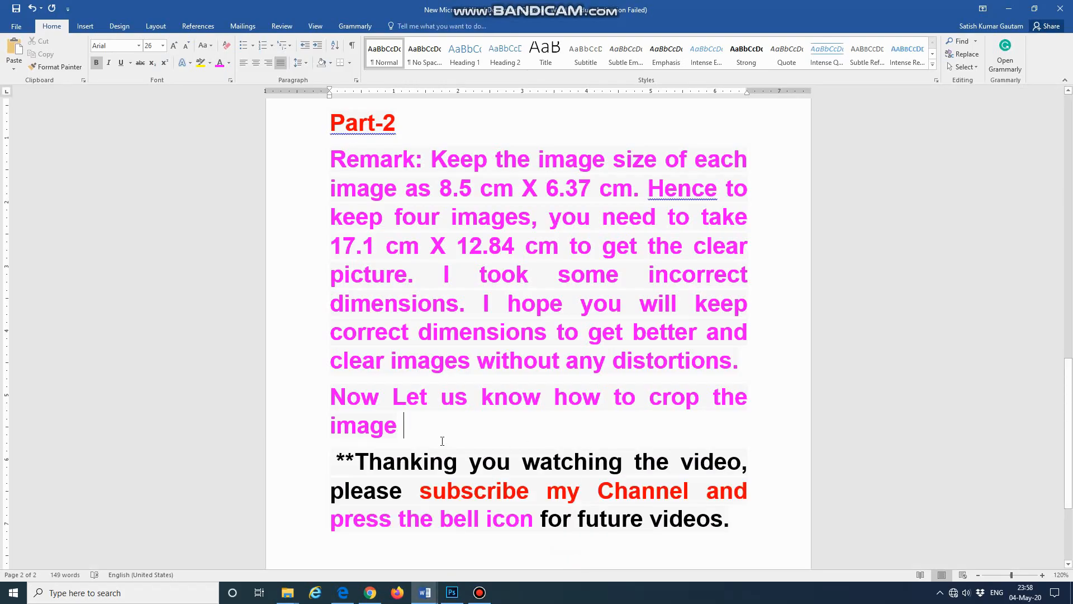
scroll(392, 380, "down", 2)
left_click_drag(331, 327, 720, 417)
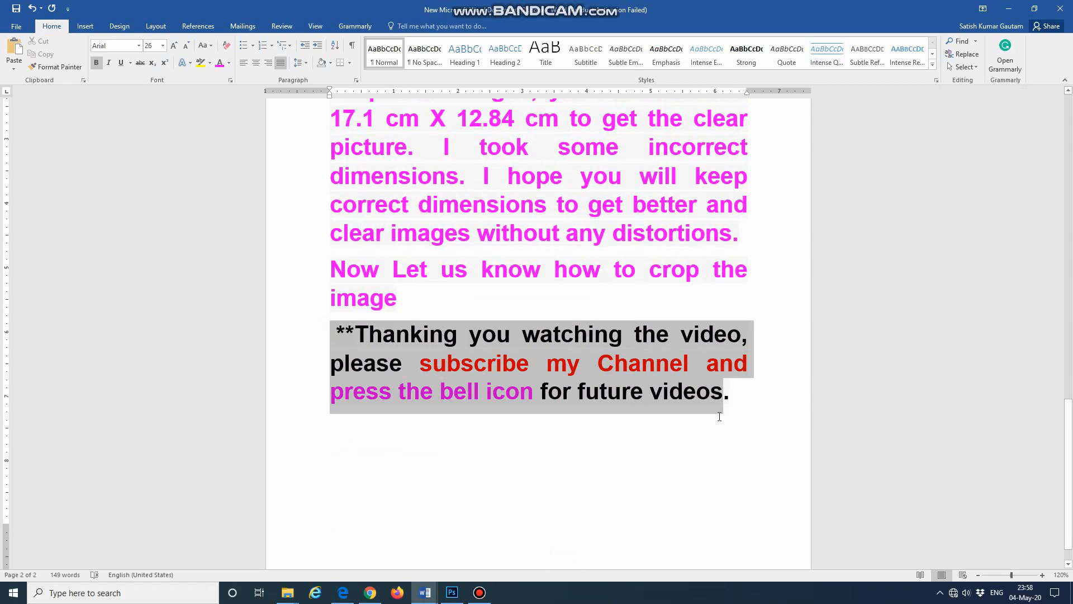
left_click(767, 309)
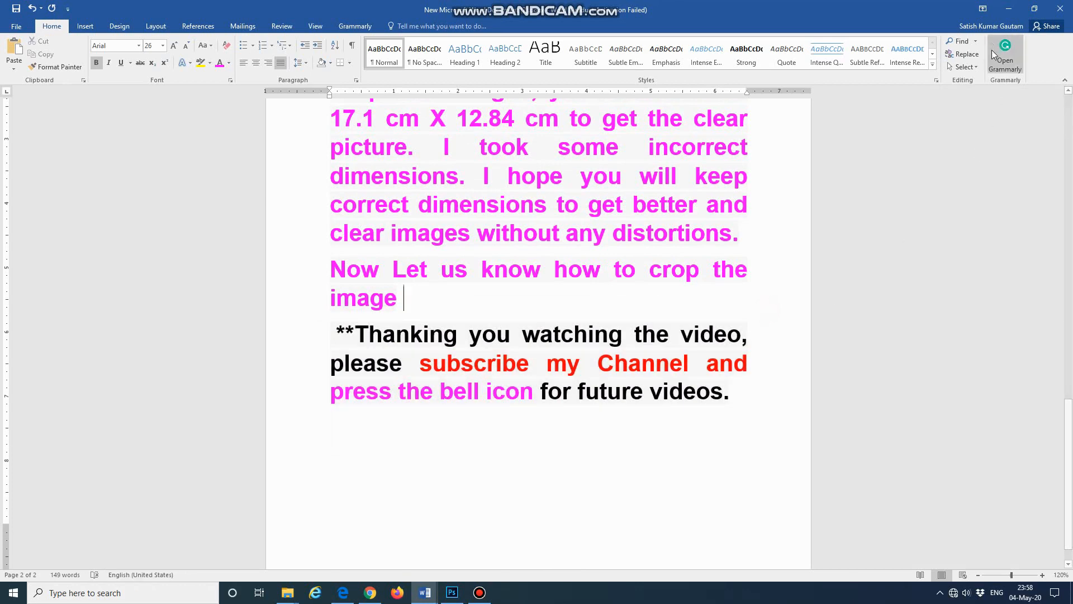
left_click(1012, 9)
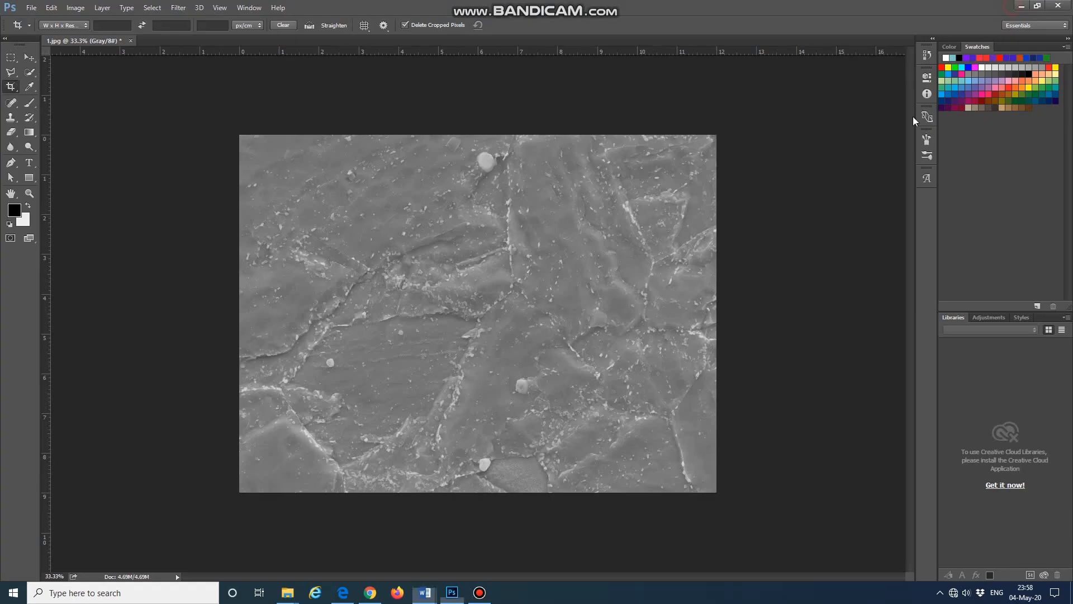
left_click(1021, 6)
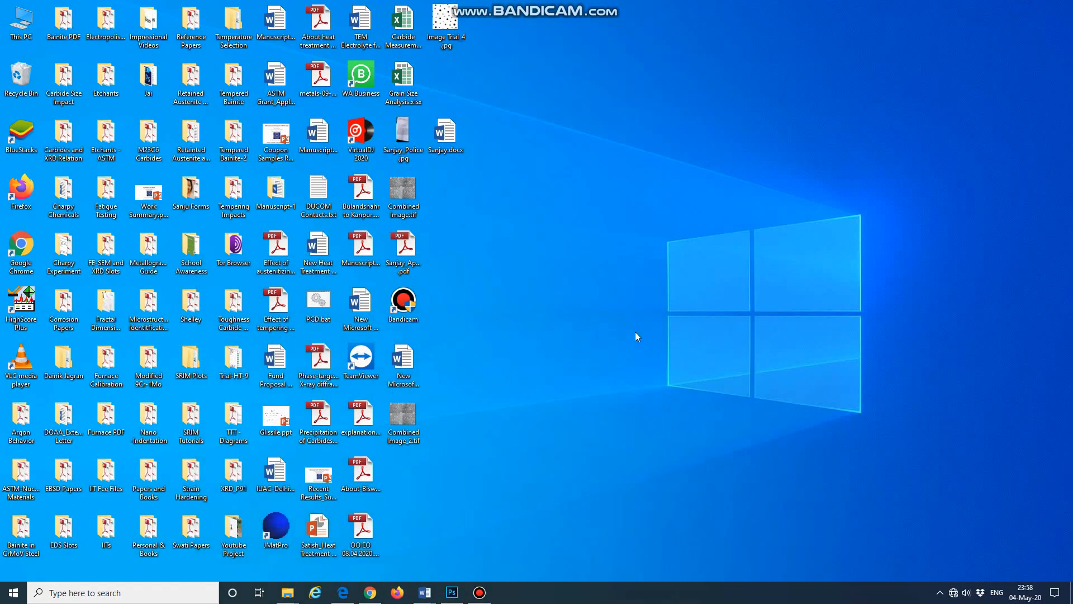